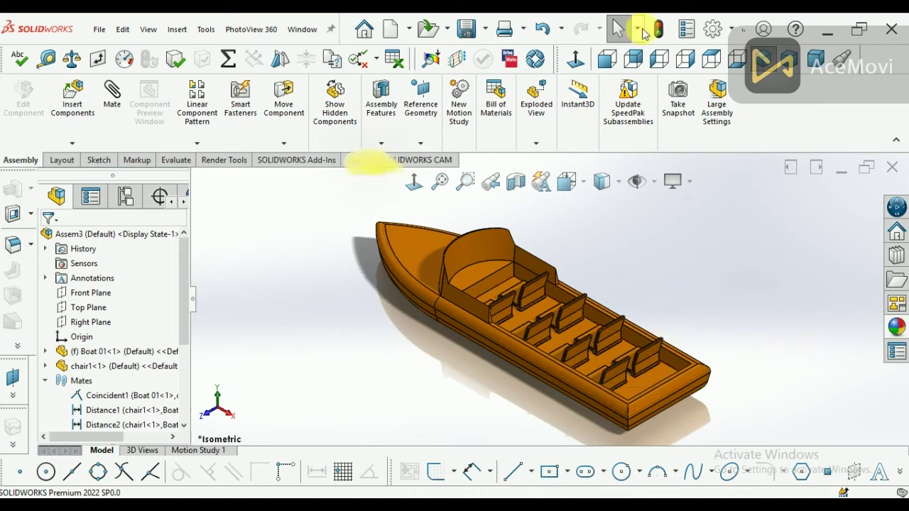
- Apply the Pink, then Red, then Blue appearances to the boat from the Appearances library
{"action": "left_click", "coordinate": [896, 326]}
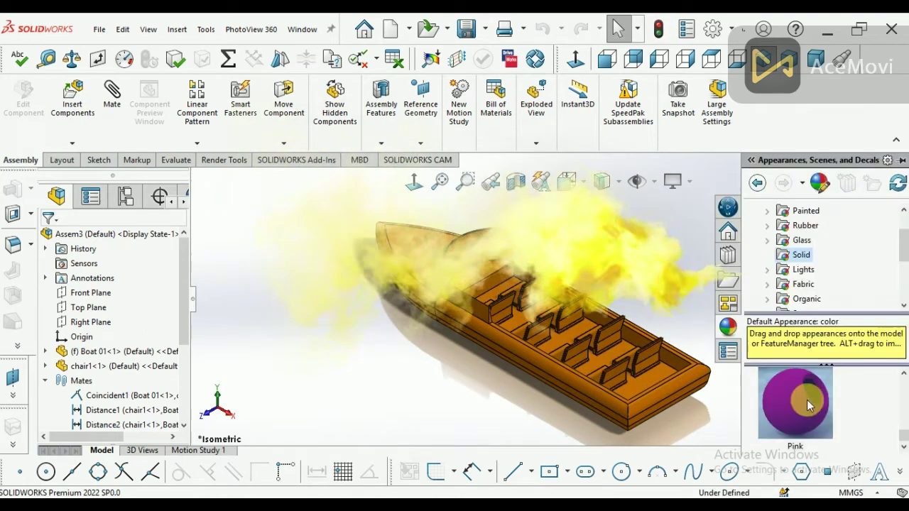
{"action": "left_click_drag", "start_coordinate": [796, 396], "coordinate": [602, 341]}
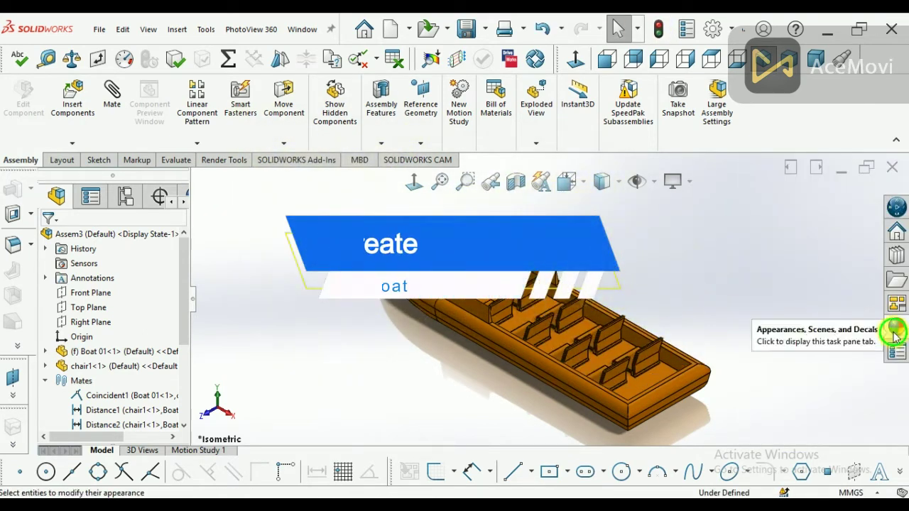
{"action": "left_click", "coordinate": [896, 326]}
{"action": "left_click_drag", "start_coordinate": [903, 382], "coordinate": [903, 429]}
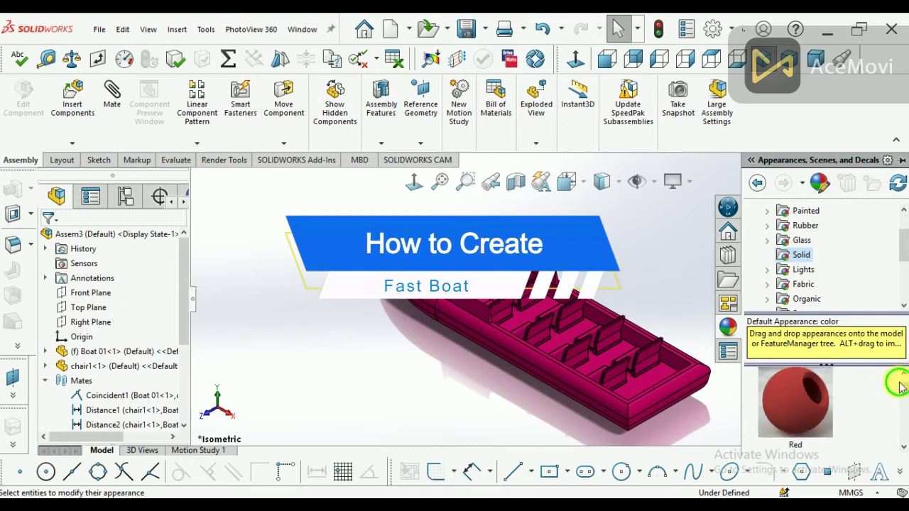
{"action": "mouse_move", "coordinate": [795, 401]}
{"action": "left_mouse_down"}
{"action": "mouse_move", "coordinate": [524, 302]}
{"action": "mouse_move", "coordinate": [543, 325]}
{"action": "left_mouse_up"}
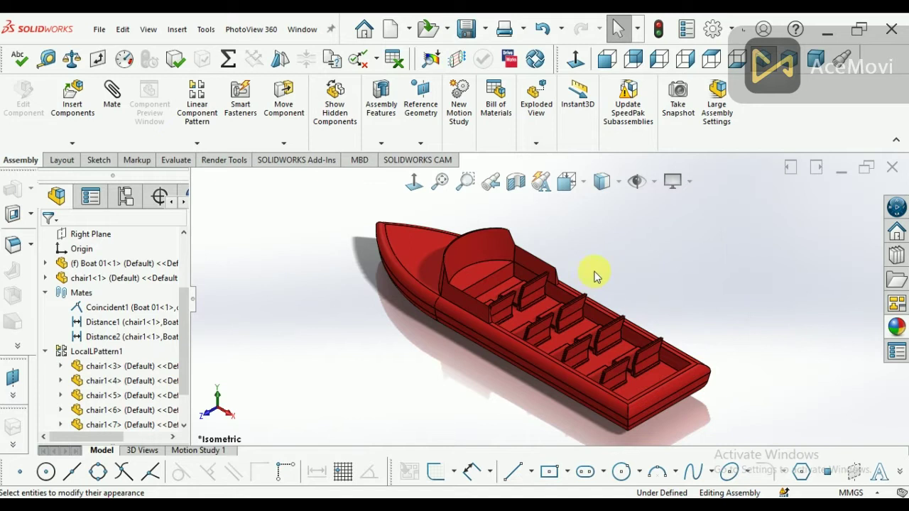
- View the boat from dimetric, end-on and left views, then return to isometric
{"action": "left_click", "coordinate": [788, 60]}
{"action": "left_click", "coordinate": [815, 60]}
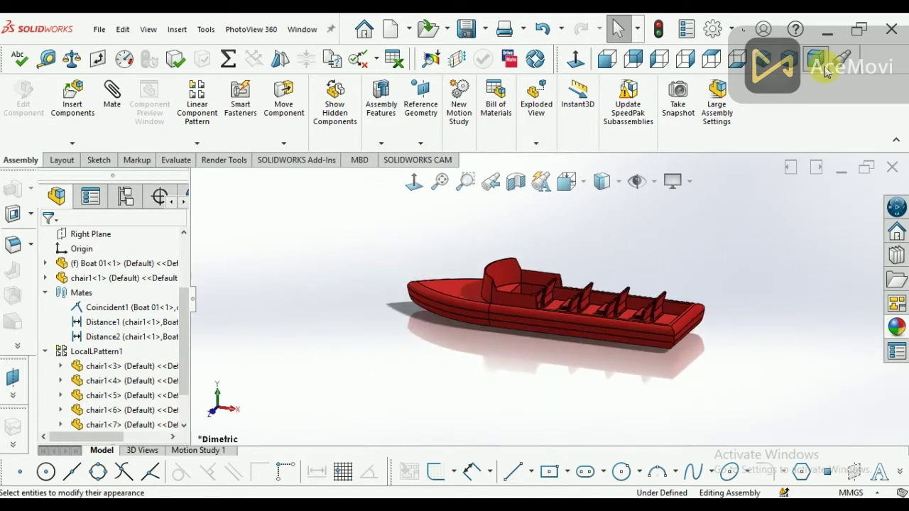
{"action": "left_click", "coordinate": [685, 60]}
{"action": "left_click", "coordinate": [659, 60]}
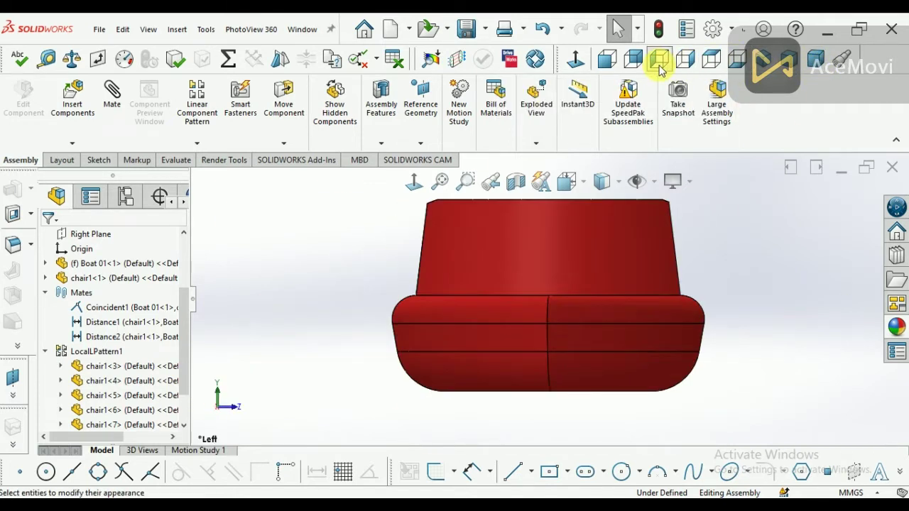
{"action": "left_click", "coordinate": [632, 59]}
{"action": "key", "text": "ctrl+7"}
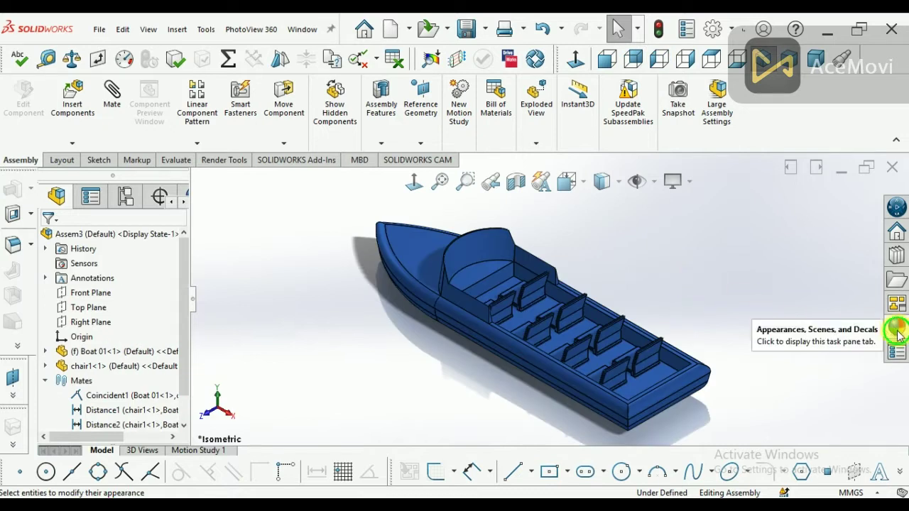
- Apply the Bronze appearance to the boat and browse the Glass appearances folder
{"action": "left_click", "coordinate": [894, 331]}
{"action": "double_click", "coordinate": [817, 270]}
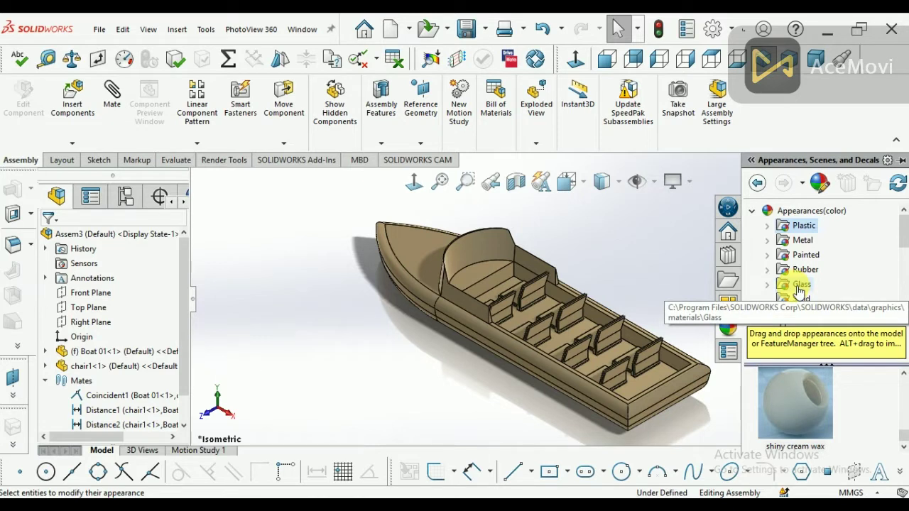
{"action": "left_click", "coordinate": [800, 288]}
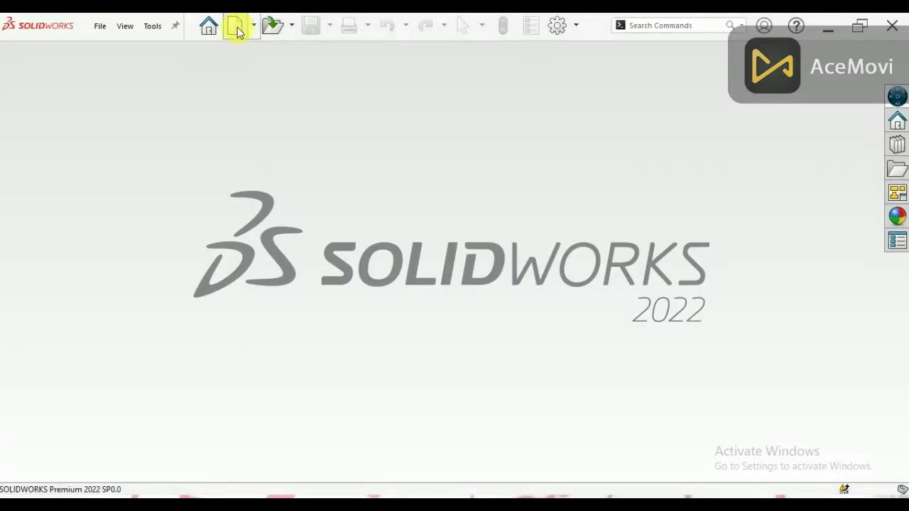
- Create a new part with a centre rectangle sketched at the origin on the Top Plane
{"action": "left_click", "coordinate": [236, 25]}
{"action": "key", "text": "Return"}
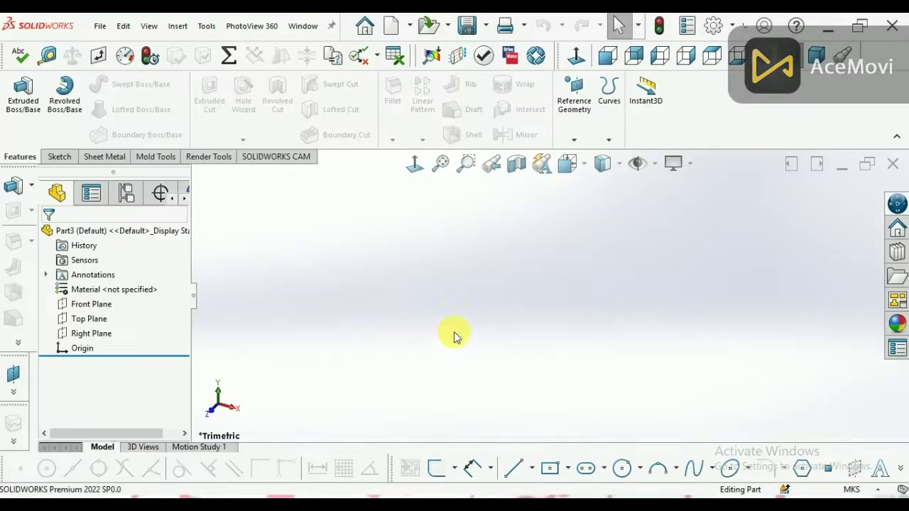
{"action": "left_click", "coordinate": [89, 318]}
{"action": "left_click", "coordinate": [435, 468]}
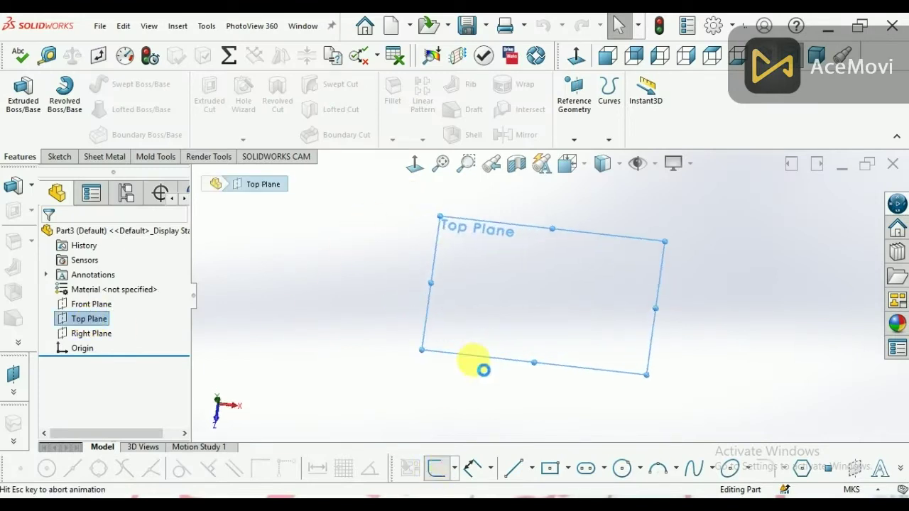
{"action": "left_click", "coordinate": [95, 117]}
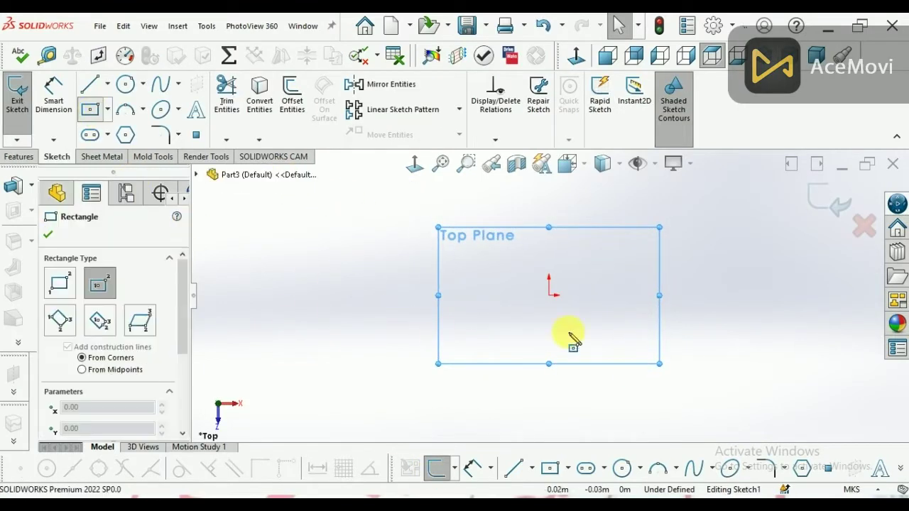
{"action": "left_click", "coordinate": [549, 295]}
{"action": "left_click", "coordinate": [455, 258]}
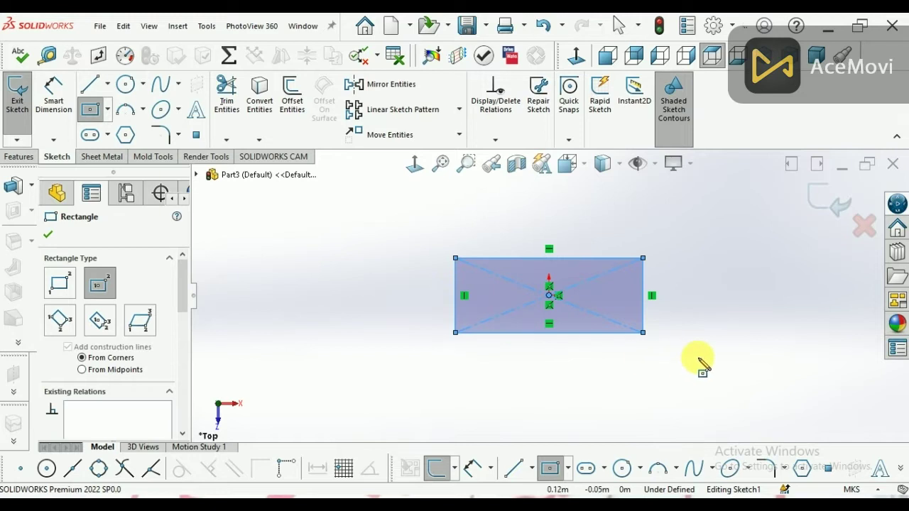
{"action": "left_click", "coordinate": [47, 235]}
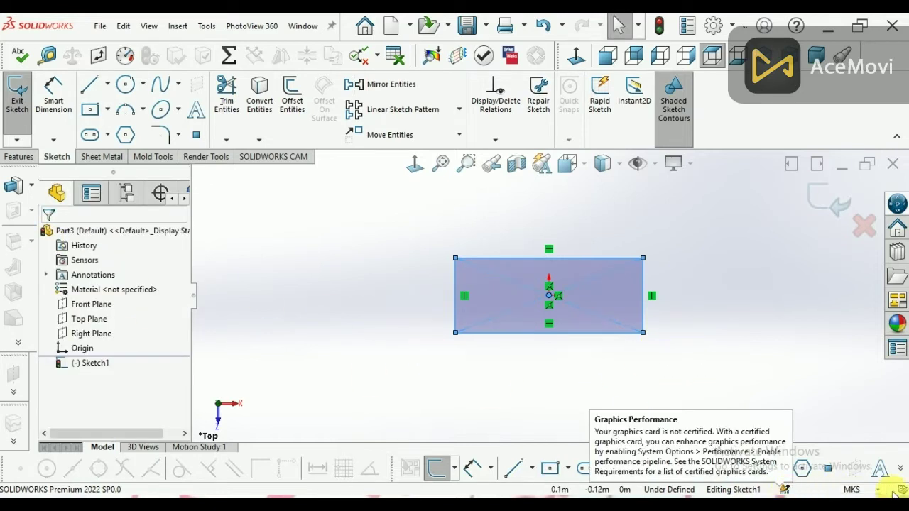
- Set the document units to MMGS
{"action": "left_click", "coordinate": [856, 489]}
{"action": "left_click", "coordinate": [810, 471]}
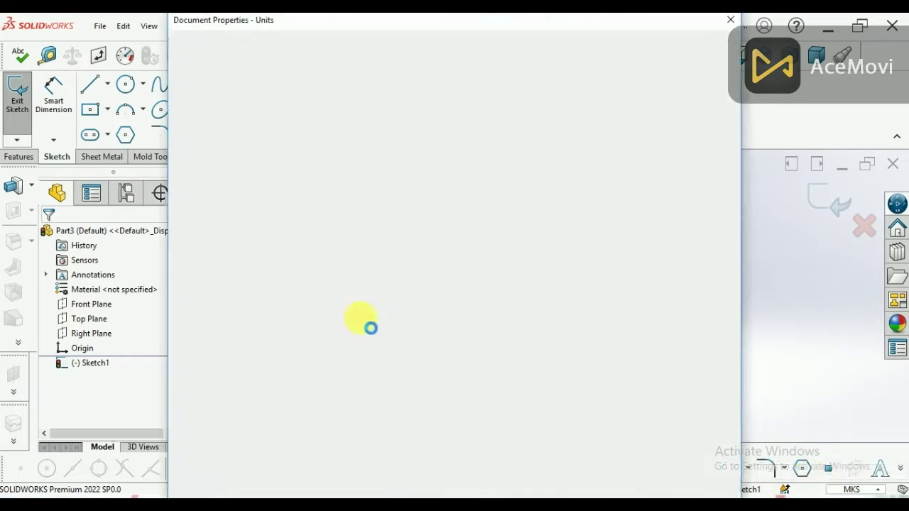
{"action": "left_click", "coordinate": [310, 93]}
{"action": "key", "text": "Return"}
{"action": "left_click", "coordinate": [827, 202]}
- Dimension Sketch1's rectangle to 150 mm wide and 60 mm high
{"action": "left_click", "coordinate": [92, 362]}
{"action": "left_click", "coordinate": [118, 327]}
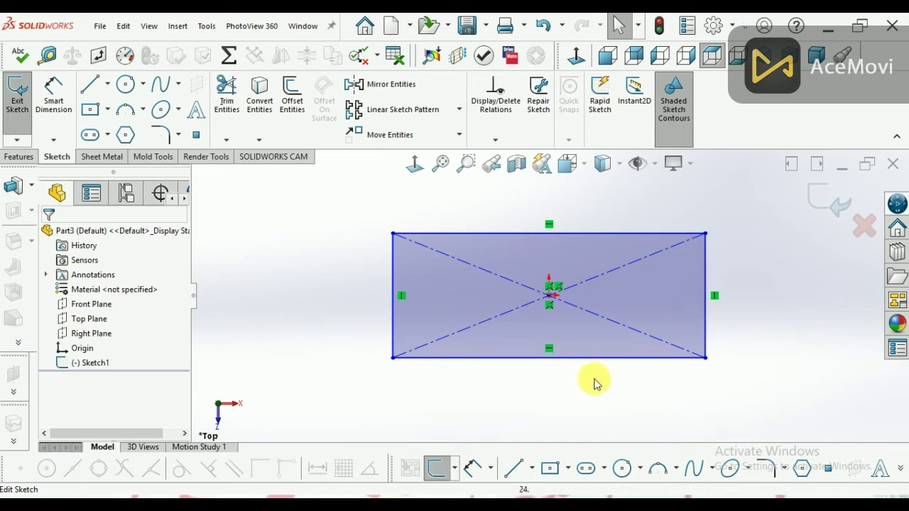
{"action": "left_click", "coordinate": [473, 468]}
{"action": "left_click", "coordinate": [589, 357]}
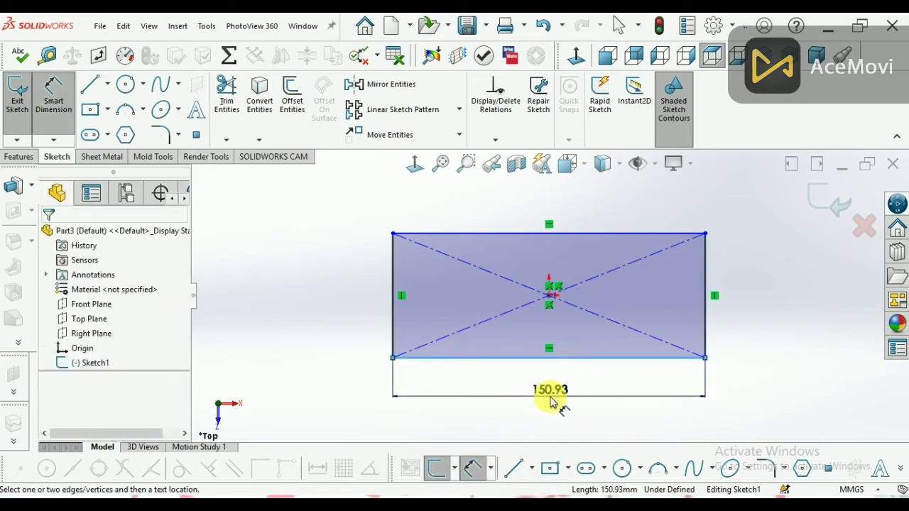
{"action": "left_click", "coordinate": [552, 398]}
{"action": "type", "text": "150"}
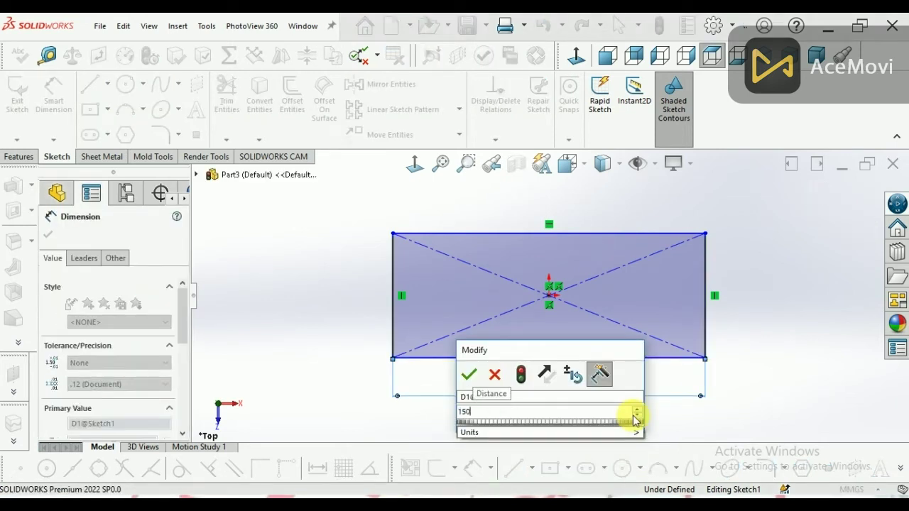
{"action": "key", "text": "Return"}
{"action": "left_click", "coordinate": [706, 301]}
{"action": "left_click", "coordinate": [768, 342]}
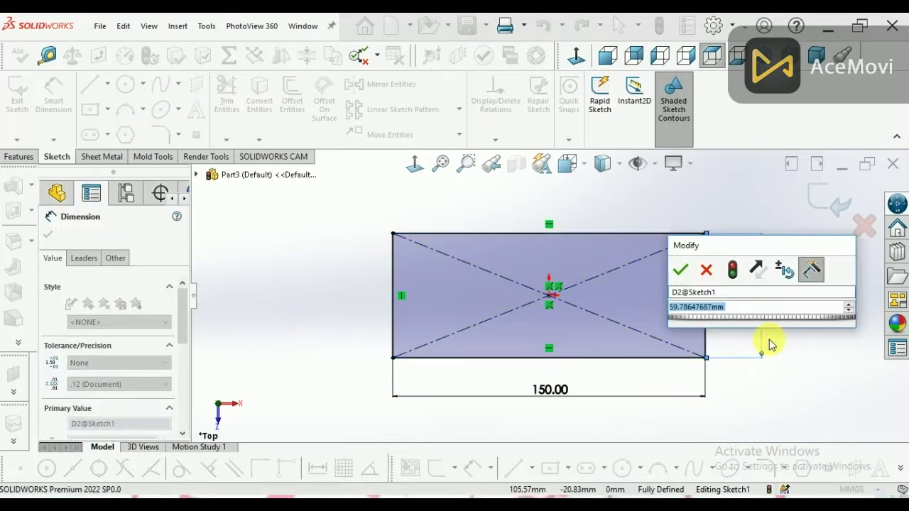
{"action": "type", "text": "60"}
{"action": "key", "text": "Return"}
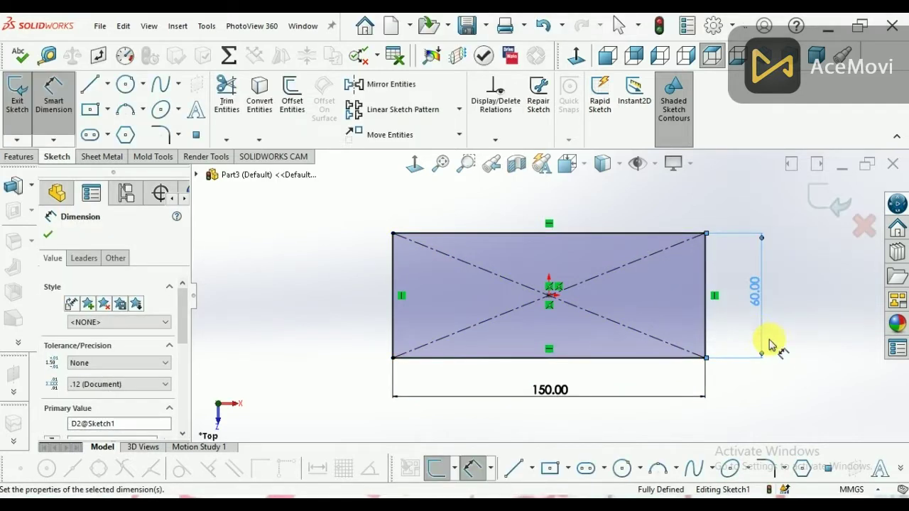
- Draw two crossing three-point arcs from the rectangle's left corners to form a bow
{"action": "left_click", "coordinate": [657, 475]}
{"action": "left_click", "coordinate": [383, 343]}
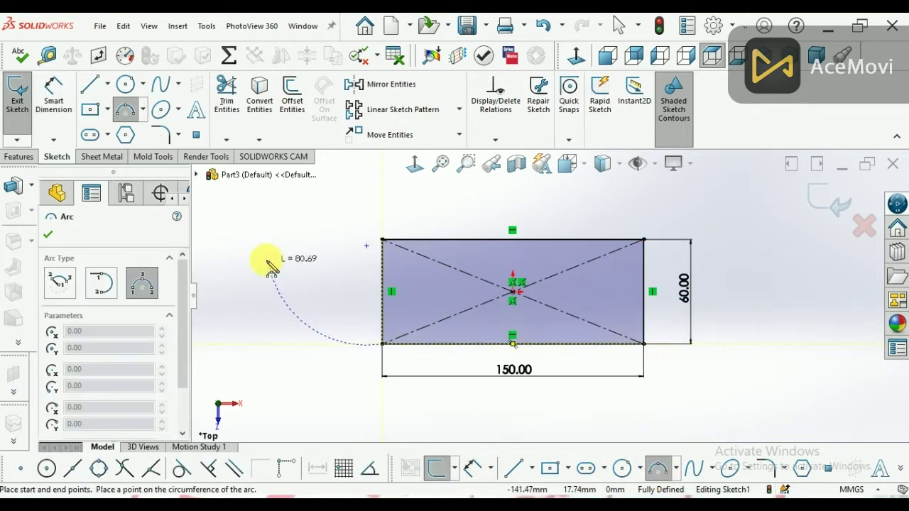
{"action": "left_click", "coordinate": [254, 241]}
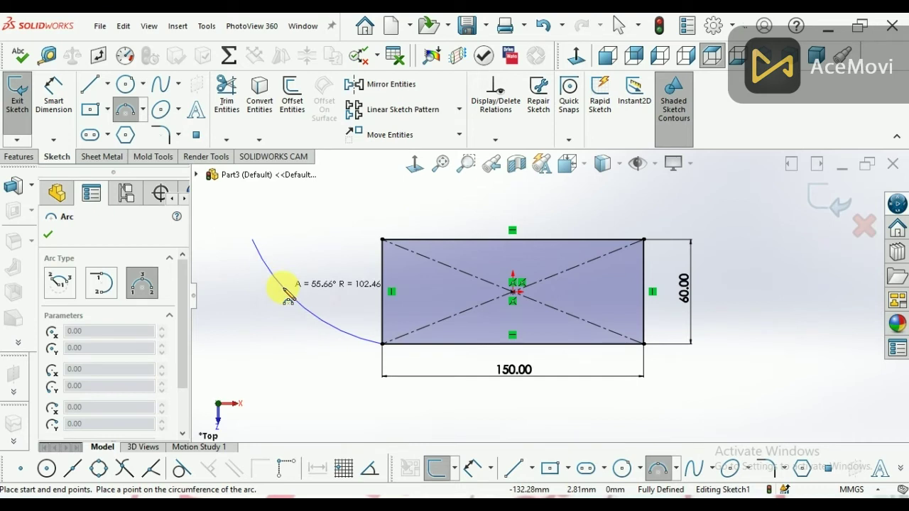
{"action": "left_click", "coordinate": [284, 289]}
{"action": "left_click", "coordinate": [382, 240]}
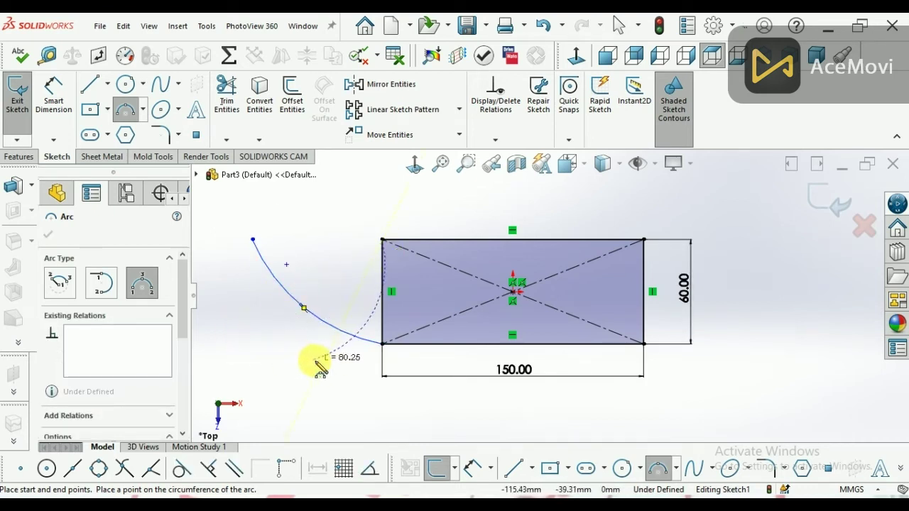
{"action": "left_click", "coordinate": [253, 344]}
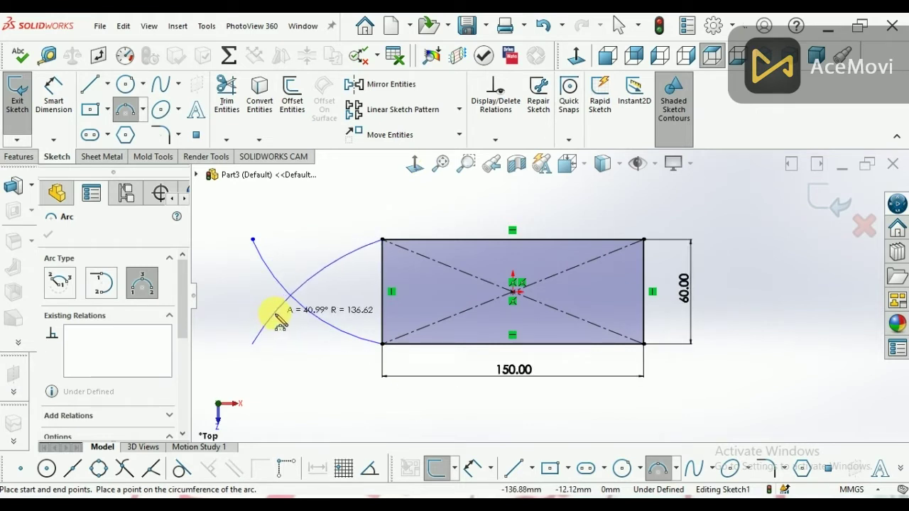
{"action": "left_click", "coordinate": [279, 319]}
{"action": "right_click", "coordinate": [317, 348]}
{"action": "left_click", "coordinate": [326, 353]}
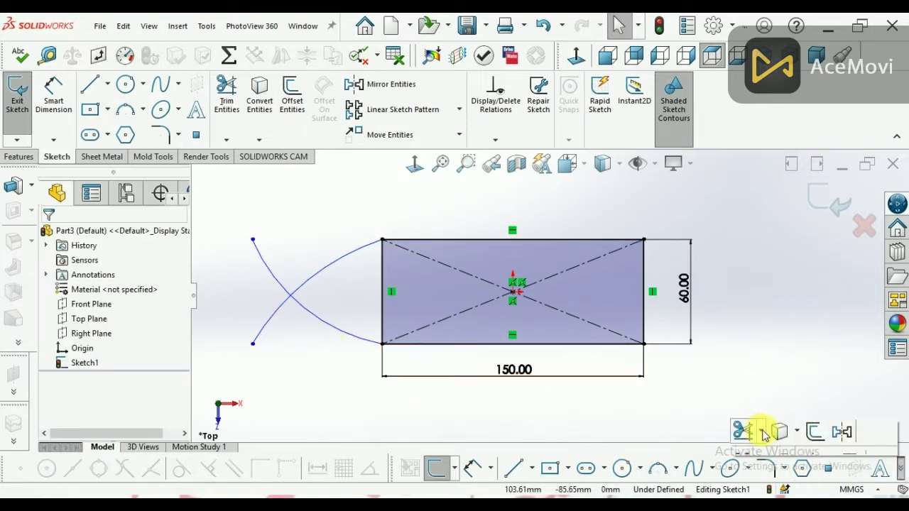
- Trim the crossing arc tails into a point and move the bow tip further left
{"action": "left_click", "coordinate": [763, 426]}
{"action": "mouse_move", "coordinate": [281, 328]}
{"action": "left_mouse_down"}
{"action": "mouse_move", "coordinate": [274, 290]}
{"action": "mouse_move", "coordinate": [396, 320]}
{"action": "mouse_move", "coordinate": [377, 304]}
{"action": "mouse_move", "coordinate": [622, 329]}
{"action": "left_mouse_up"}
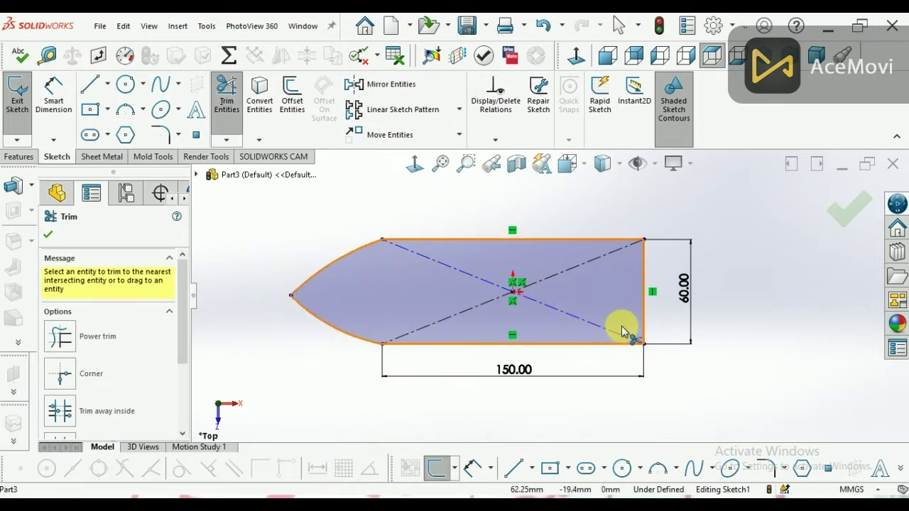
{"action": "left_click", "coordinate": [48, 234]}
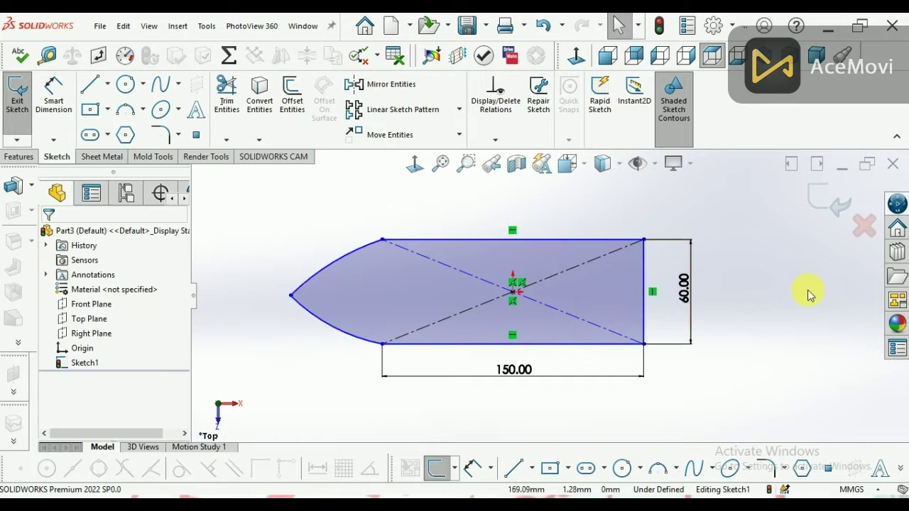
{"action": "left_click", "coordinate": [291, 294]}
{"action": "mouse_move", "coordinate": [291, 297]}
{"action": "left_mouse_down"}
{"action": "mouse_move", "coordinate": [252, 299]}
{"action": "mouse_move", "coordinate": [262, 304]}
{"action": "mouse_move", "coordinate": [245, 301]}
{"action": "mouse_move", "coordinate": [250, 294]}
{"action": "left_mouse_up"}
- Dimension the bow tip 75 mm from the rectangle's bottom-left corner
{"action": "left_click", "coordinate": [472, 467]}
{"action": "left_click", "coordinate": [382, 344]}
{"action": "left_click", "coordinate": [251, 295]}
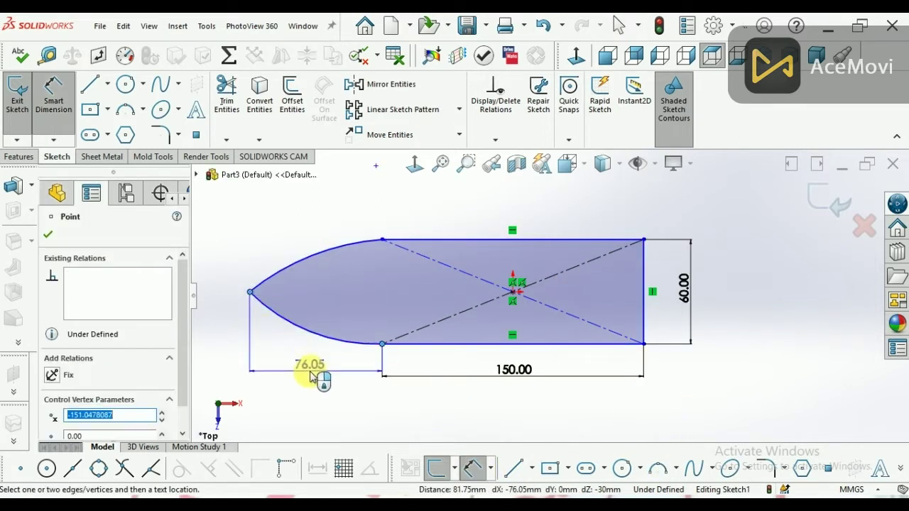
{"action": "left_click", "coordinate": [320, 364]}
{"action": "type", "text": "75"}
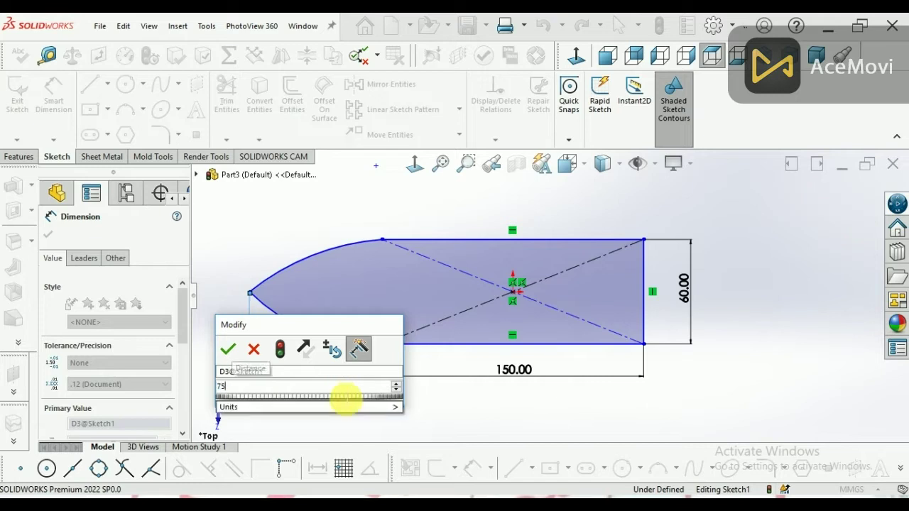
{"action": "key", "text": "Return"}
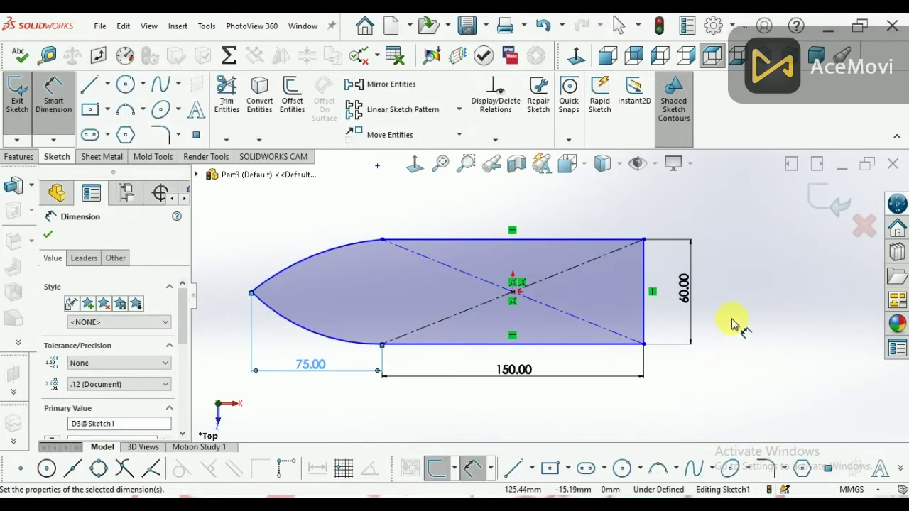
- Extrude the boat outline as Boss-Extrude1 with a 20 mm blind depth
{"action": "left_click", "coordinate": [13, 187]}
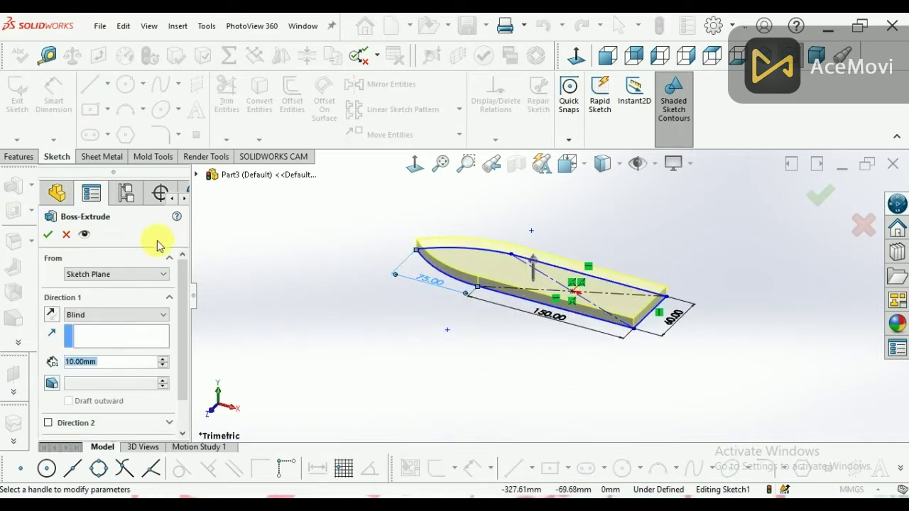
{"action": "left_click", "coordinate": [163, 358]}
{"action": "left_click", "coordinate": [163, 359]}
{"action": "left_click", "coordinate": [163, 359]}
{"action": "left_click", "coordinate": [163, 359]}
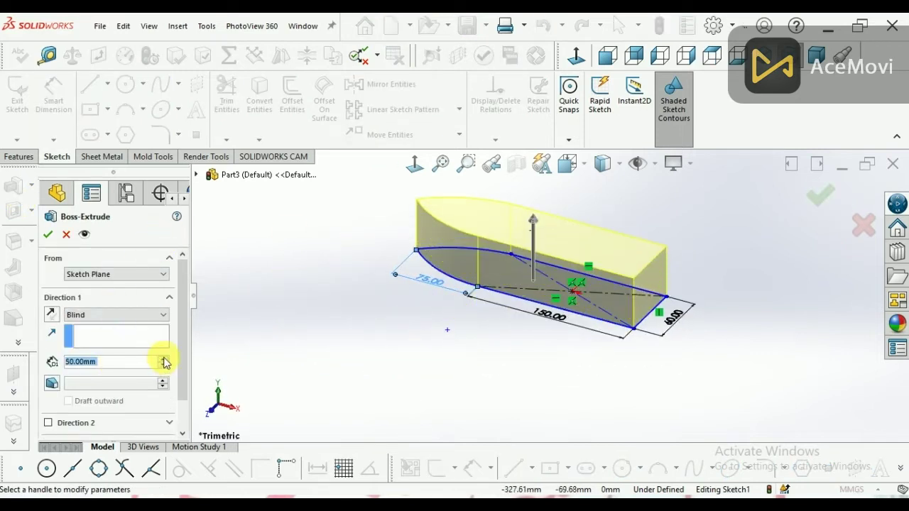
{"action": "left_click", "coordinate": [163, 365]}
{"action": "left_click", "coordinate": [163, 366]}
{"action": "left_click", "coordinate": [163, 365]}
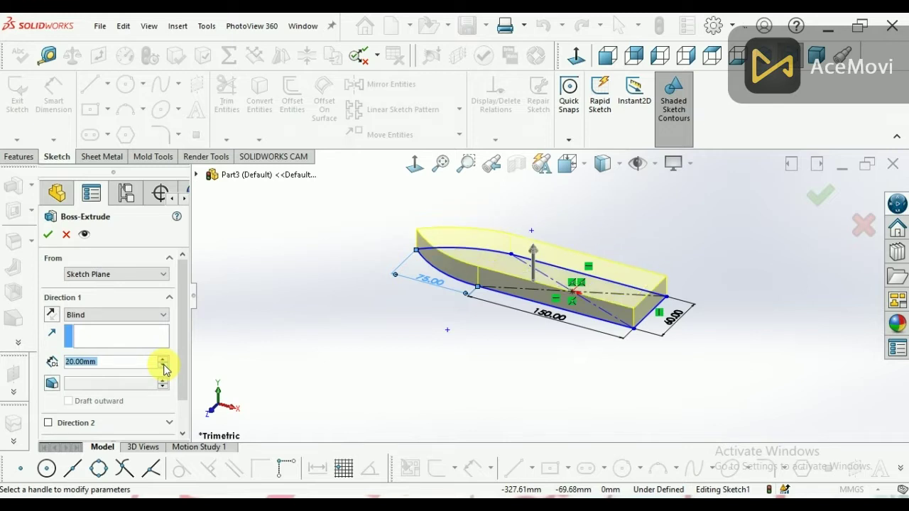
{"action": "left_click", "coordinate": [819, 195]}
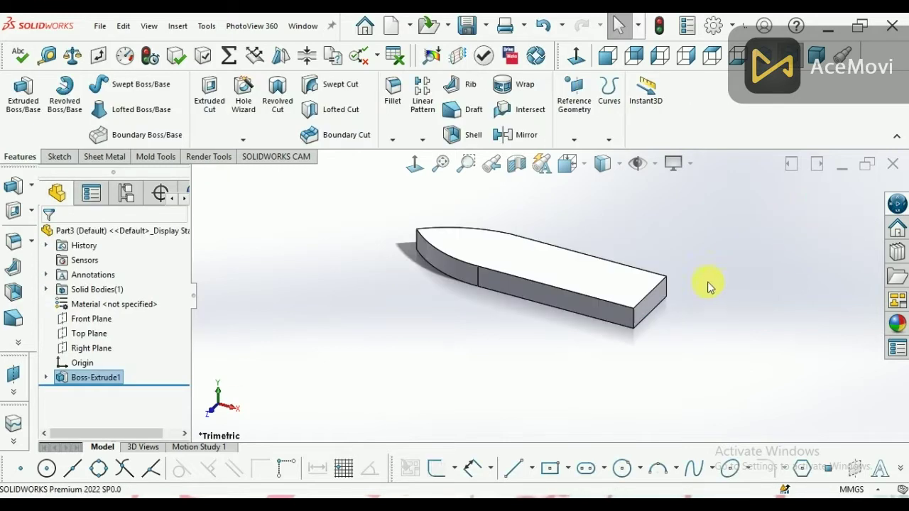
{"action": "scroll", "coordinate": [612, 240], "scroll_direction": "down", "scroll_amount": 2}
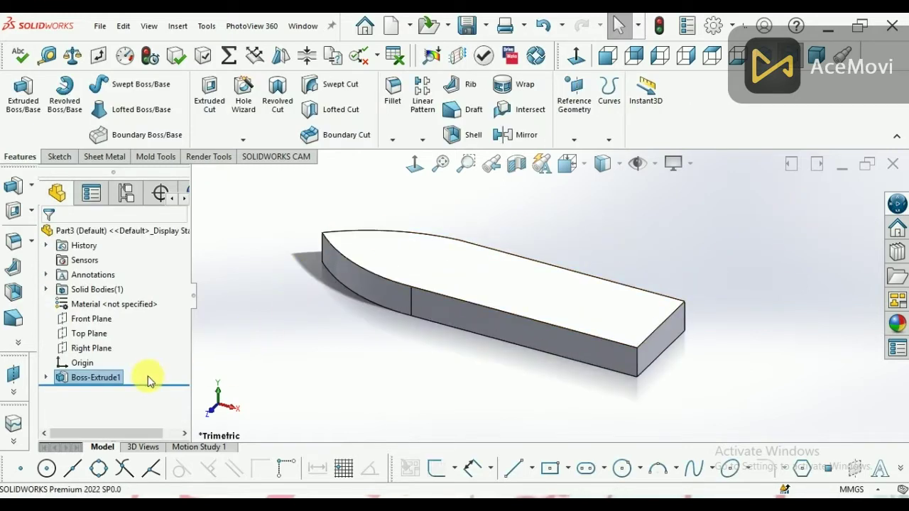
- Fillet the hull's top edges and top face with a 2 mm radius
{"action": "left_click", "coordinate": [13, 241]}
{"action": "left_click", "coordinate": [361, 266]}
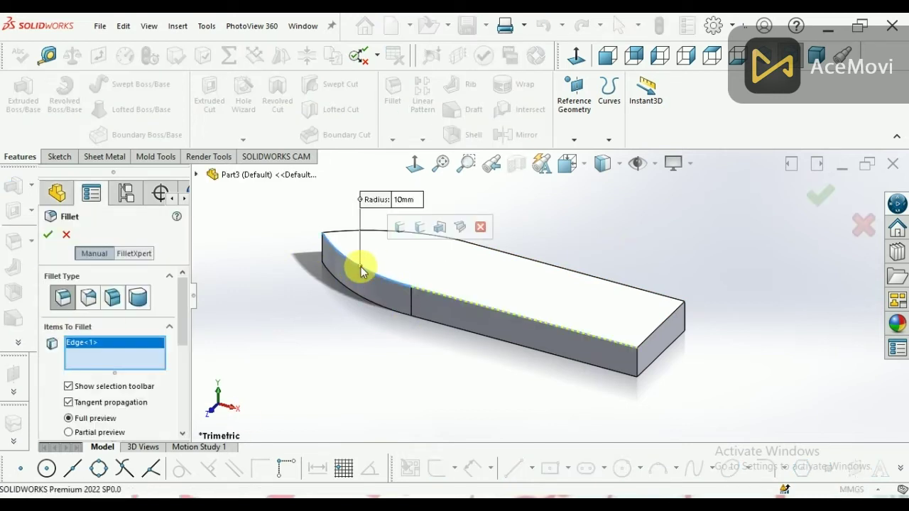
{"action": "left_click", "coordinate": [418, 294]}
{"action": "left_click", "coordinate": [646, 296]}
{"action": "left_click", "coordinate": [600, 302]}
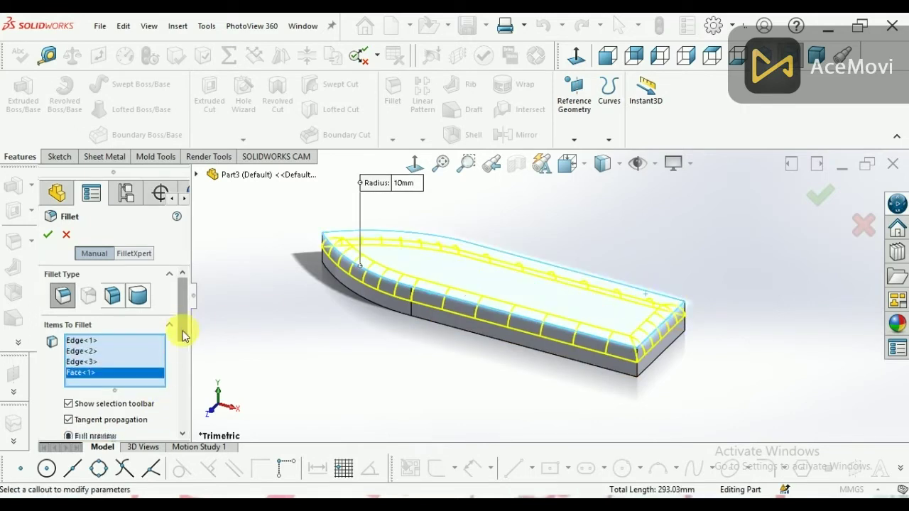
{"action": "left_click_drag", "start_coordinate": [178, 325], "coordinate": [180, 391]}
{"action": "type", "text": "2"}
{"action": "key", "text": "Return"}
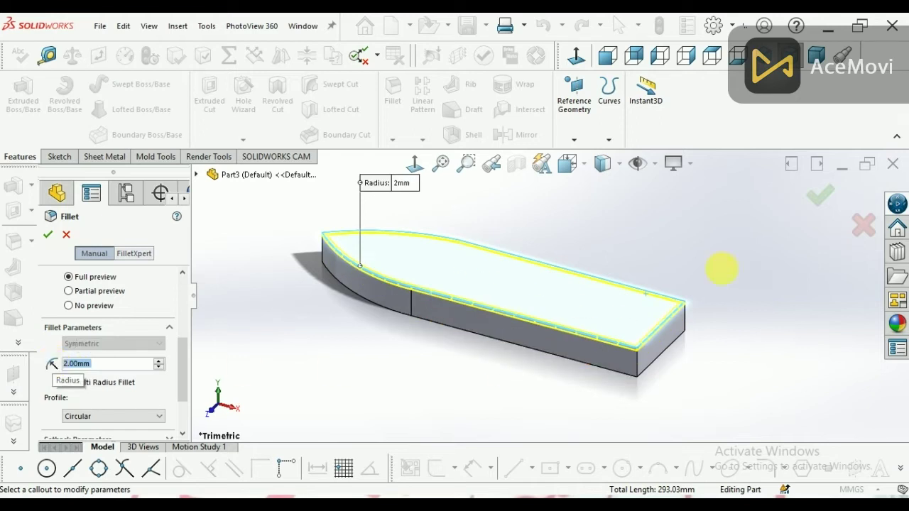
{"action": "left_click", "coordinate": [819, 195]}
{"action": "scroll", "coordinate": [572, 253], "scroll_direction": "down", "scroll_amount": 2}
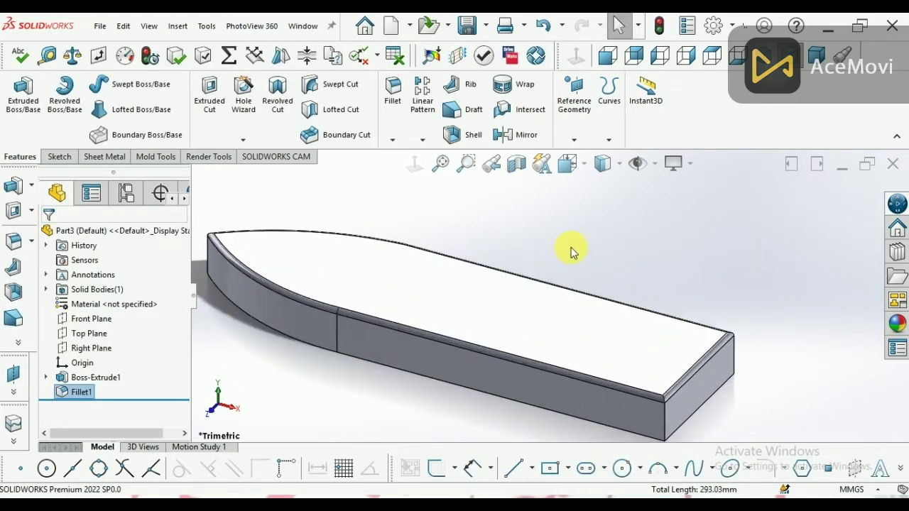
- Edit Fillet1 to change its radius from 2 mm to 5 mm
{"action": "left_click", "coordinate": [80, 392]}
{"action": "left_click", "coordinate": [80, 354]}
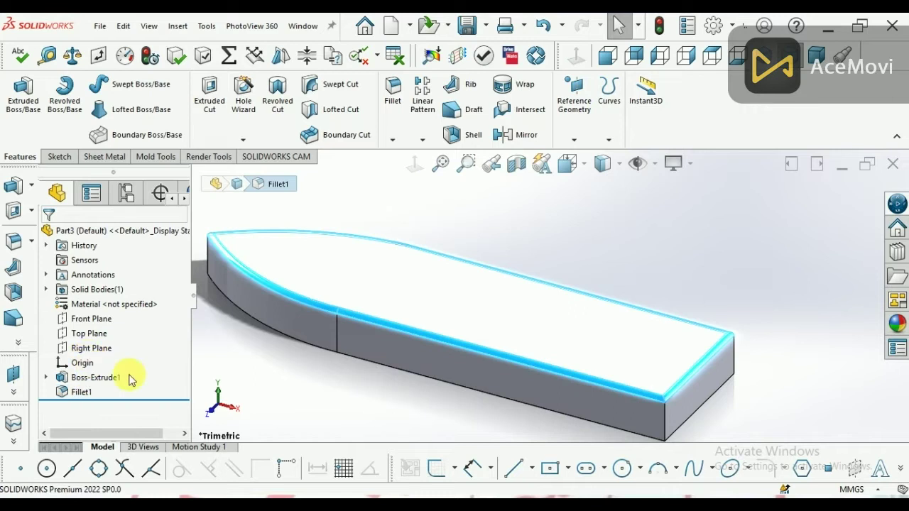
{"action": "left_click_drag", "start_coordinate": [183, 323], "coordinate": [183, 394]}
{"action": "left_click", "coordinate": [84, 319]}
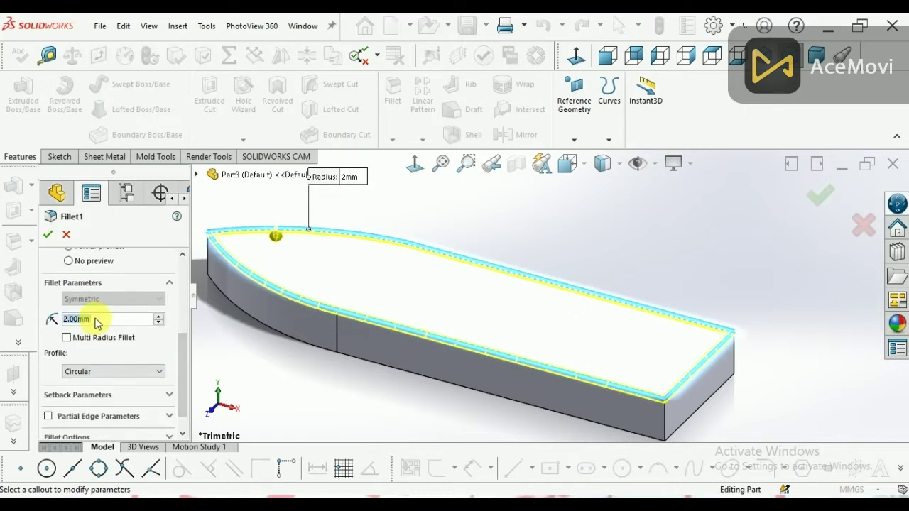
{"action": "left_click", "coordinate": [91, 319]}
{"action": "double_click", "coordinate": [91, 319]}
{"action": "type", "text": "5"}
{"action": "key", "text": "Return"}
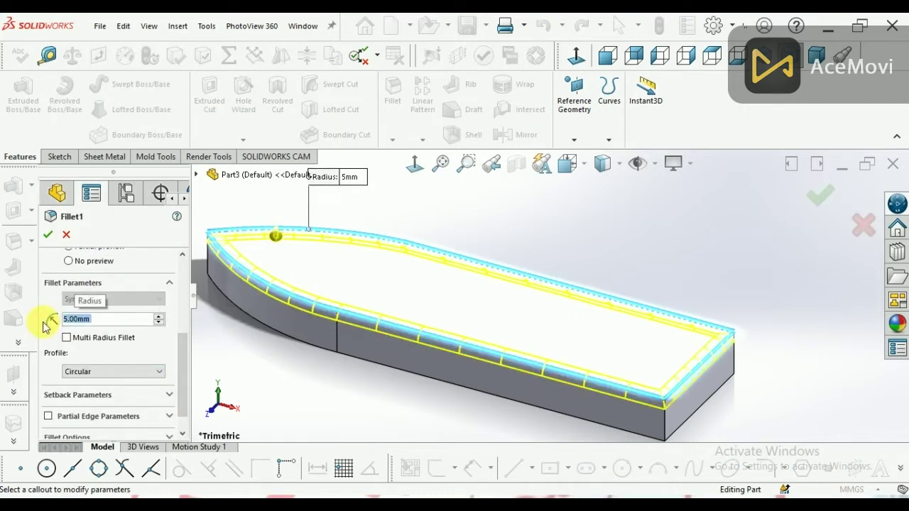
{"action": "left_click", "coordinate": [820, 195]}
- Select the hull's bottom, underside and nose edges for a new fillet
{"action": "scroll", "coordinate": [566, 268], "scroll_direction": "up", "scroll_amount": 2}
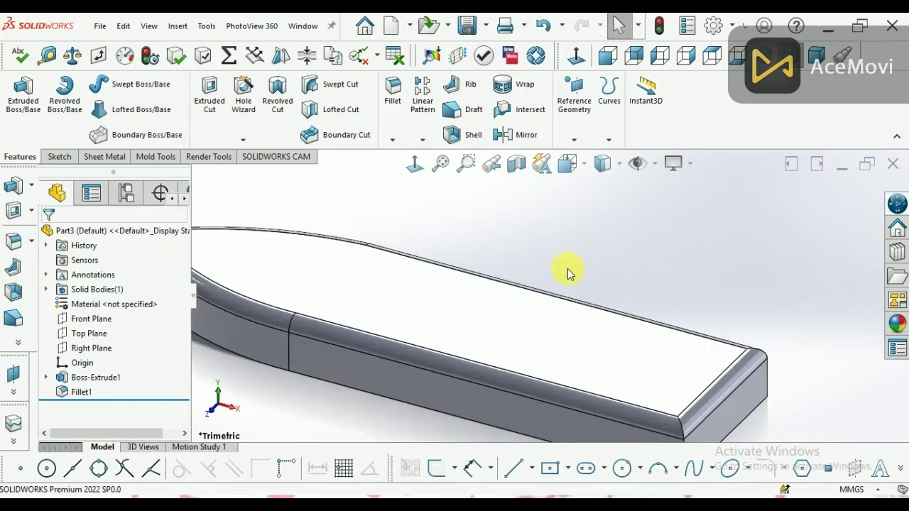
{"action": "left_click", "coordinate": [21, 314]}
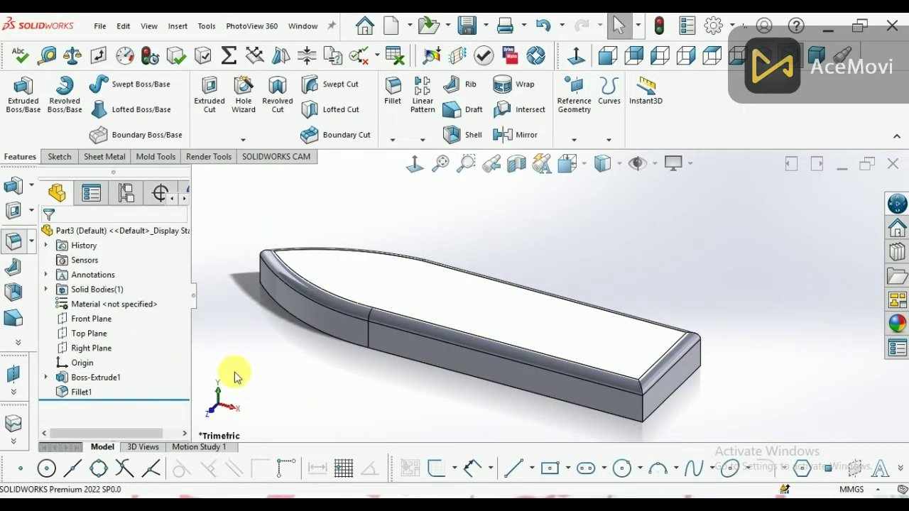
{"action": "left_click", "coordinate": [294, 315]}
{"action": "left_click", "coordinate": [421, 363]}
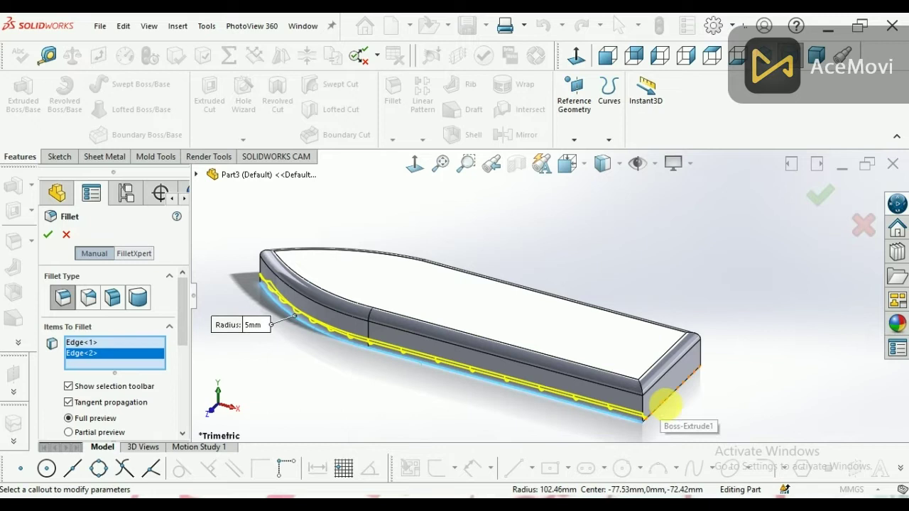
{"action": "left_click", "coordinate": [669, 401]}
{"action": "middle_click_drag", "start_coordinate": [450, 234], "coordinate": [489, 426]}
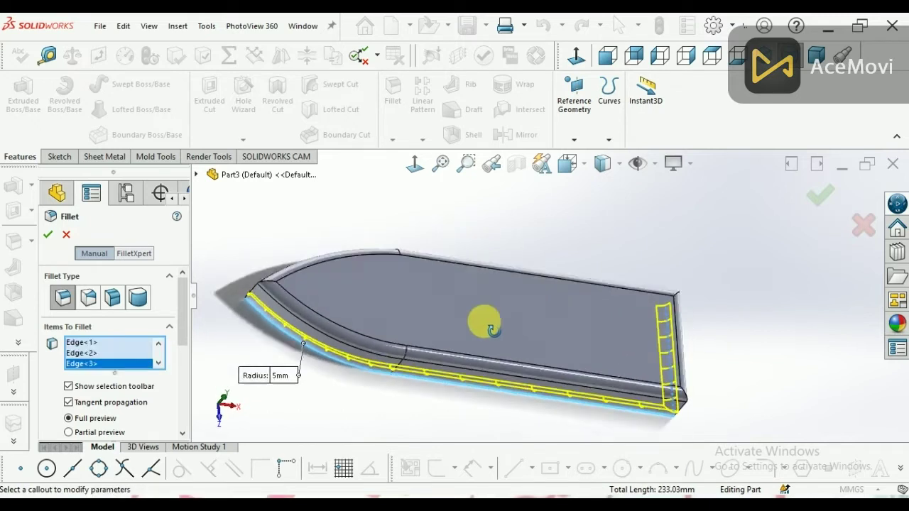
{"action": "left_click", "coordinate": [466, 254]}
{"action": "left_click", "coordinate": [320, 306]}
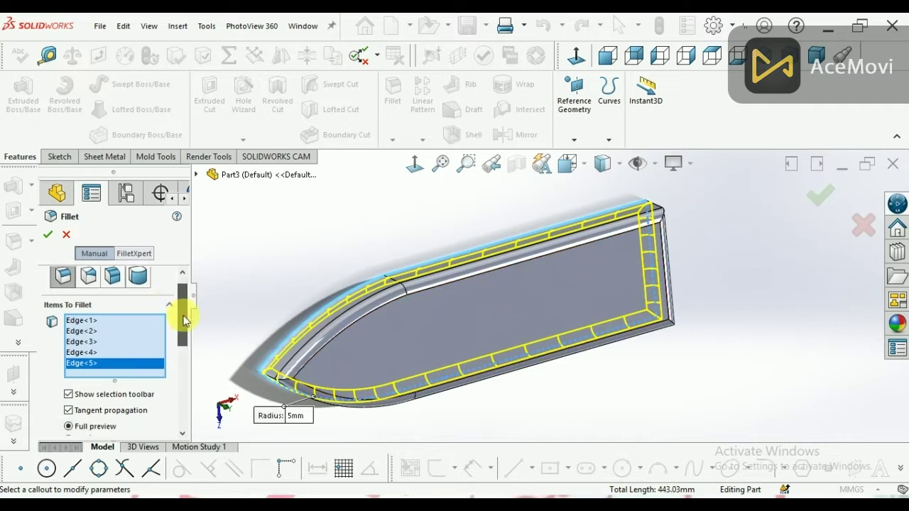
- Set the fillet radius to 10 mm and accept it as Fillet2
{"action": "scroll", "coordinate": [181, 341], "scroll_direction": "down", "scroll_amount": 5}
{"action": "left_click", "coordinate": [159, 378]}
{"action": "left_click", "coordinate": [159, 384]}
{"action": "type", "text": "1"}
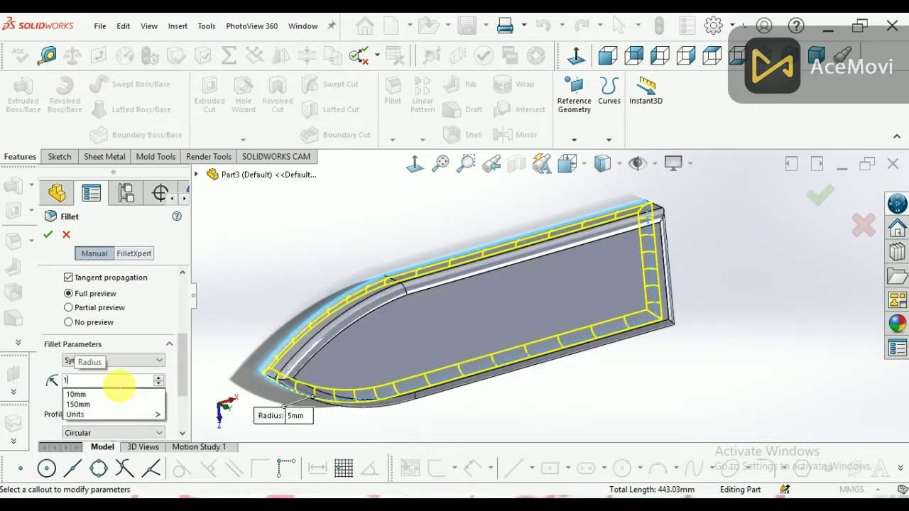
{"action": "type", "text": "0"}
{"action": "key", "text": "Return"}
{"action": "middle_click_drag", "start_coordinate": [538, 360], "coordinate": [568, 254]}
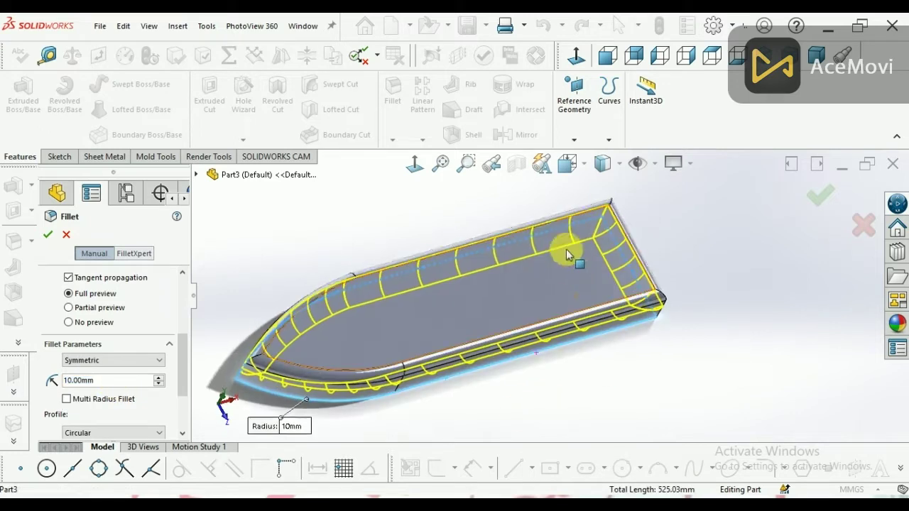
{"action": "left_click", "coordinate": [820, 199]}
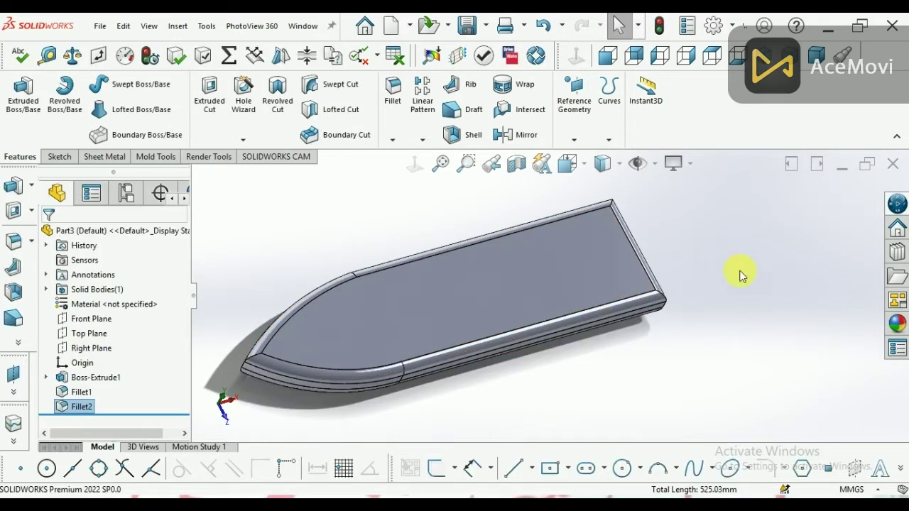
- Orbit around the boat to inspect the hull from several angles
{"action": "key", "text": "ctrl+7"}
{"action": "scroll", "coordinate": [507, 345], "scroll_direction": "down", "scroll_amount": 5}
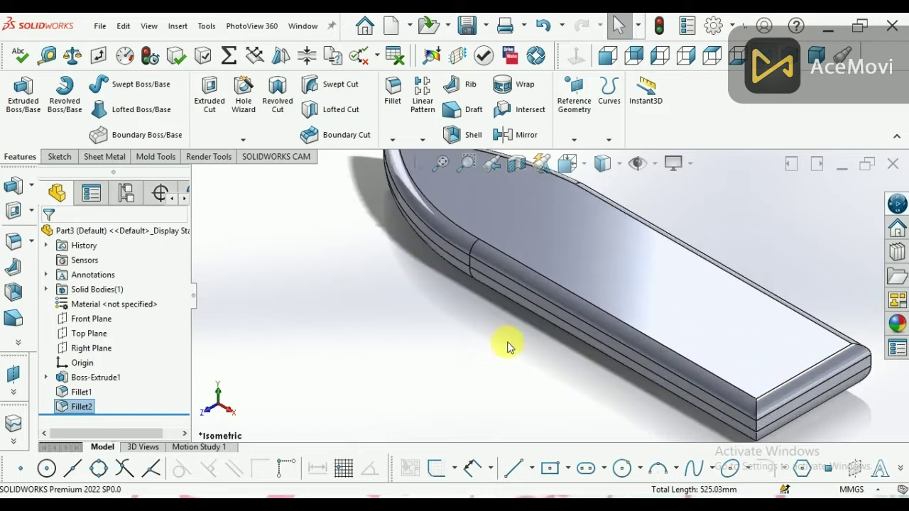
{"action": "middle_click_drag", "start_coordinate": [507, 345], "coordinate": [527, 214]}
{"action": "left_click", "coordinate": [526, 214]}
{"action": "mouse_move", "coordinate": [558, 371]}
{"action": "middle_mouse_down"}
{"action": "mouse_move", "coordinate": [558, 315]}
{"action": "mouse_move", "coordinate": [648, 252]}
{"action": "middle_mouse_up"}
{"action": "left_click", "coordinate": [695, 244]}
{"action": "left_click", "coordinate": [540, 339]}
{"action": "mouse_move", "coordinate": [519, 357]}
{"action": "middle_mouse_down"}
{"action": "mouse_move", "coordinate": [450, 294]}
{"action": "mouse_move", "coordinate": [426, 209]}
{"action": "mouse_move", "coordinate": [438, 213]}
{"action": "mouse_move", "coordinate": [436, 226]}
{"action": "mouse_move", "coordinate": [357, 251]}
{"action": "mouse_move", "coordinate": [319, 291]}
{"action": "middle_mouse_up"}
- Edit Boss-Extrude1 to add a 10° outward draft
{"action": "left_click", "coordinate": [92, 377]}
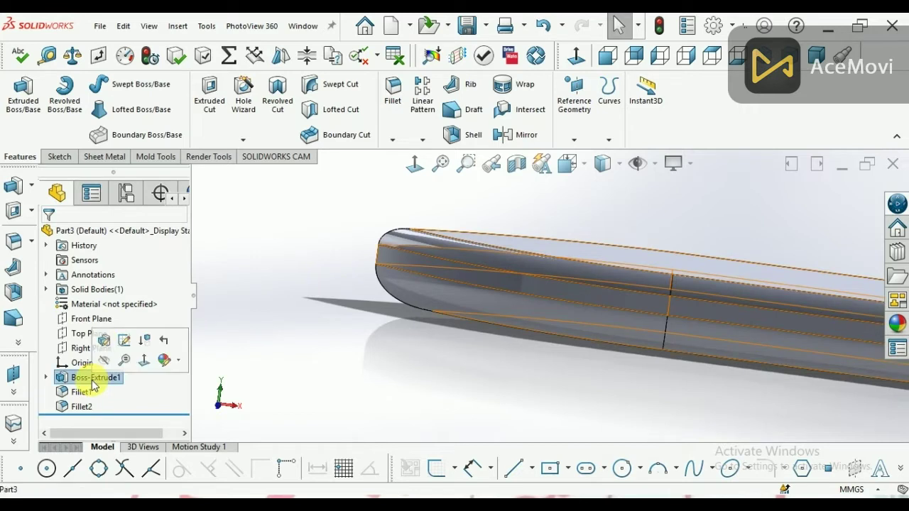
{"action": "left_click", "coordinate": [75, 344]}
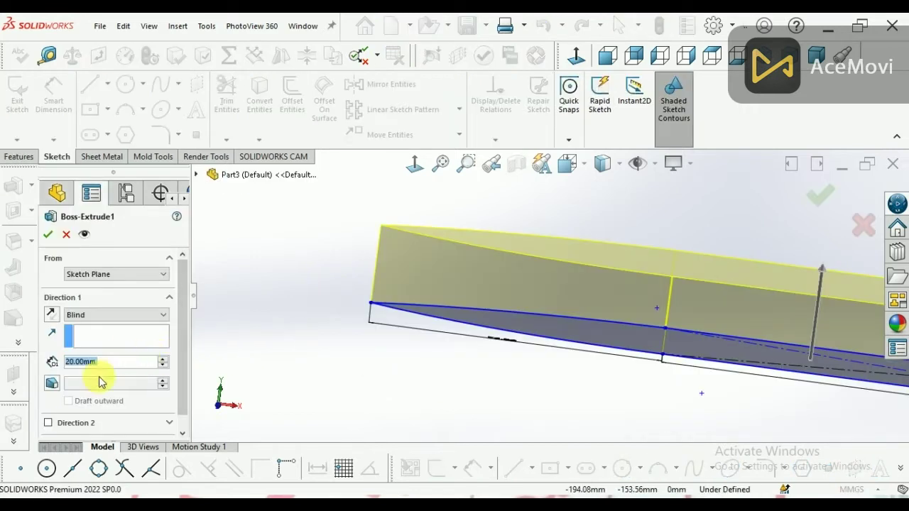
{"action": "left_click", "coordinate": [52, 383]}
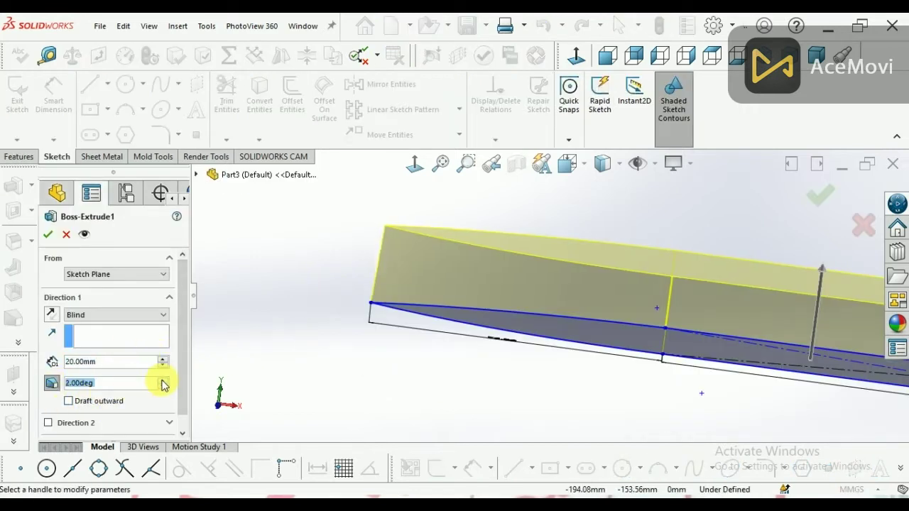
{"action": "left_click", "coordinate": [68, 402]}
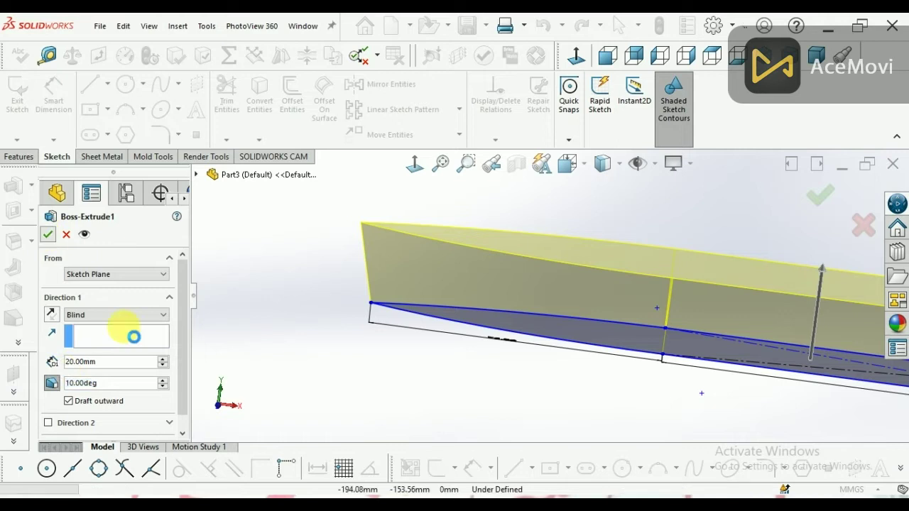
{"action": "key", "text": "Return"}
- Sketch a centre rectangle on the boat's top face over the rear deck
{"action": "scroll", "coordinate": [719, 310], "scroll_direction": "up", "scroll_amount": 2}
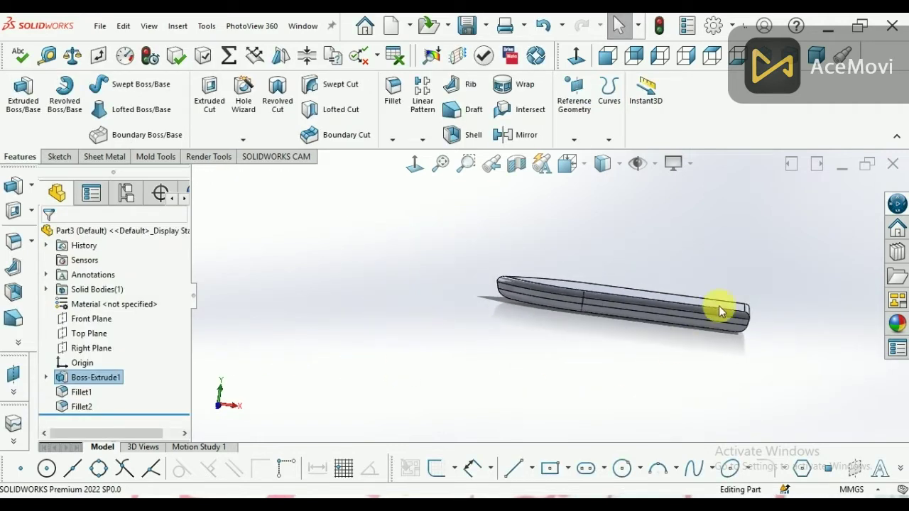
{"action": "key", "text": "ctrl+7"}
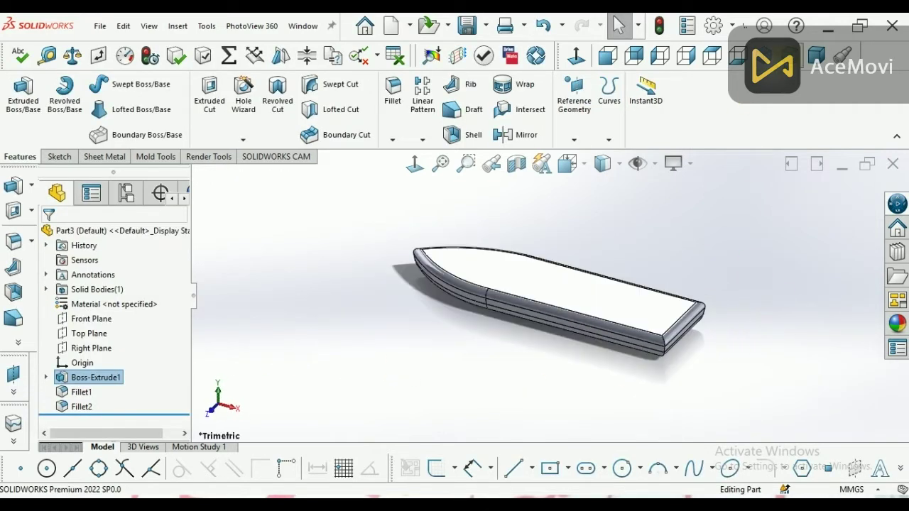
{"action": "key", "text": "f"}
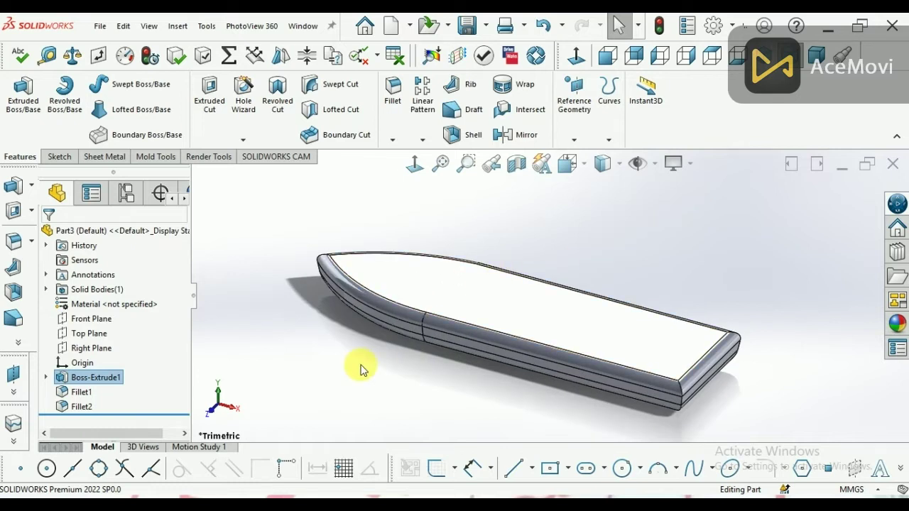
{"action": "left_click", "coordinate": [434, 470]}
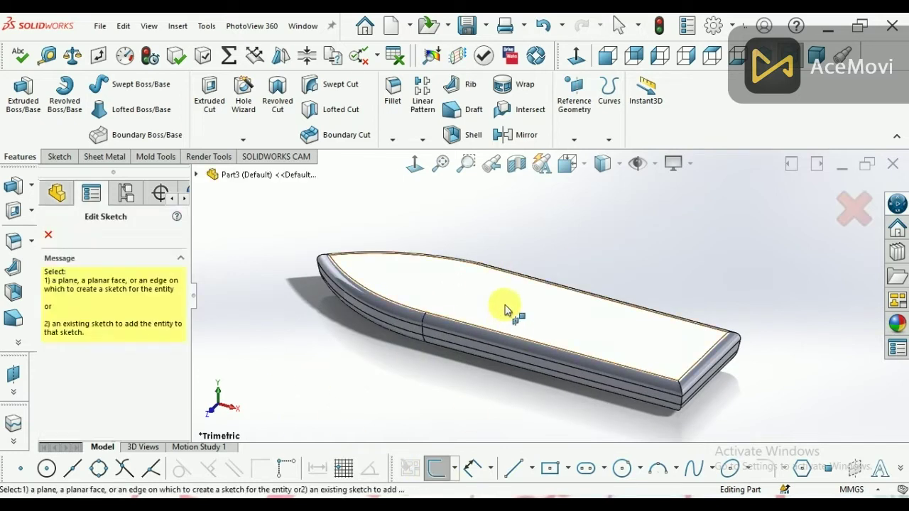
{"action": "left_click", "coordinate": [506, 305]}
{"action": "left_click", "coordinate": [550, 468]}
{"action": "scroll", "coordinate": [692, 291], "scroll_direction": "down", "scroll_amount": 3}
{"action": "left_click", "coordinate": [514, 302]}
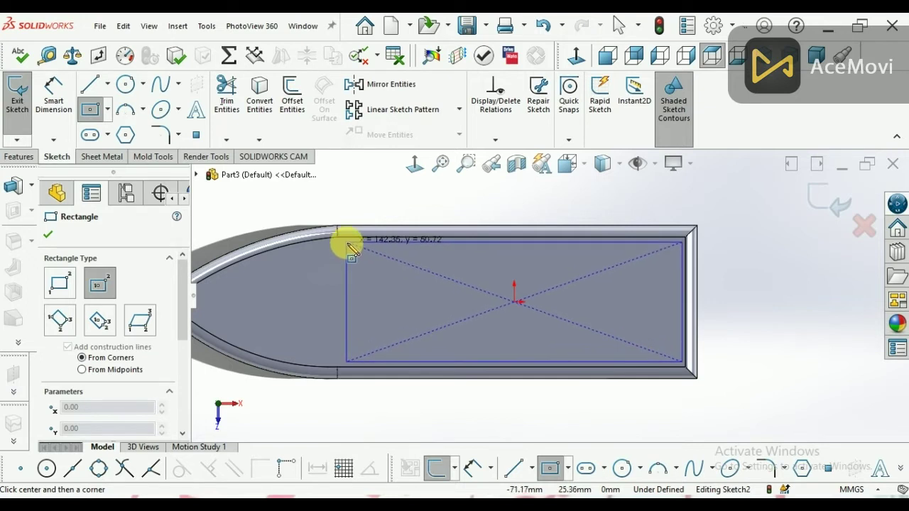
{"action": "left_click", "coordinate": [345, 242]}
{"action": "right_click", "coordinate": [733, 281]}
{"action": "left_click", "coordinate": [752, 289]}
- Dimension the deck rectangle to 50 mm wide and 140 mm long
{"action": "left_click", "coordinate": [472, 468]}
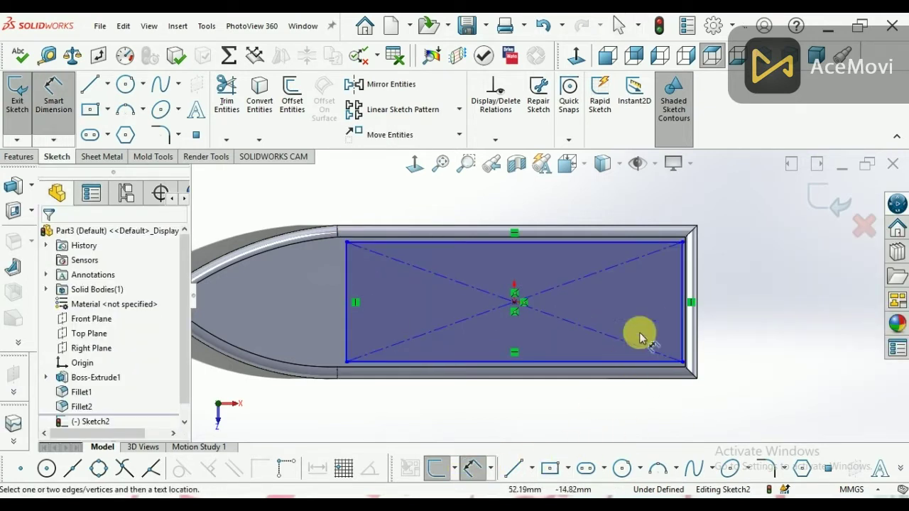
{"action": "left_click", "coordinate": [683, 277]}
{"action": "left_click", "coordinate": [740, 291]}
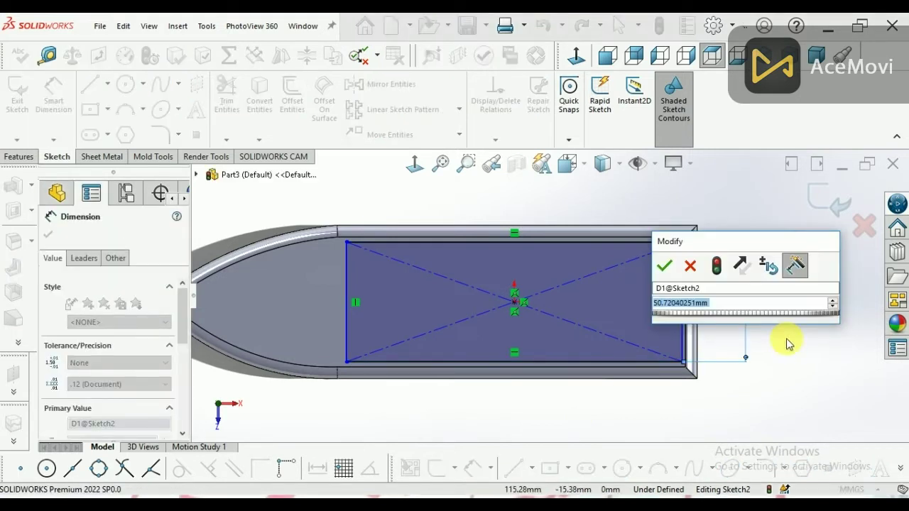
{"action": "type", "text": "5"}
{"action": "key", "text": "Return"}
{"action": "left_click", "coordinate": [564, 240]}
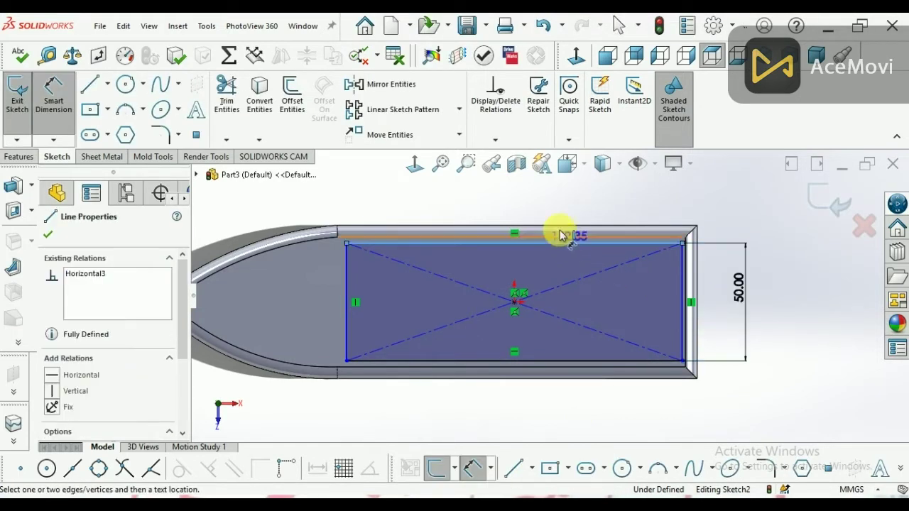
{"action": "left_click", "coordinate": [548, 249]}
{"action": "type", "text": "14"}
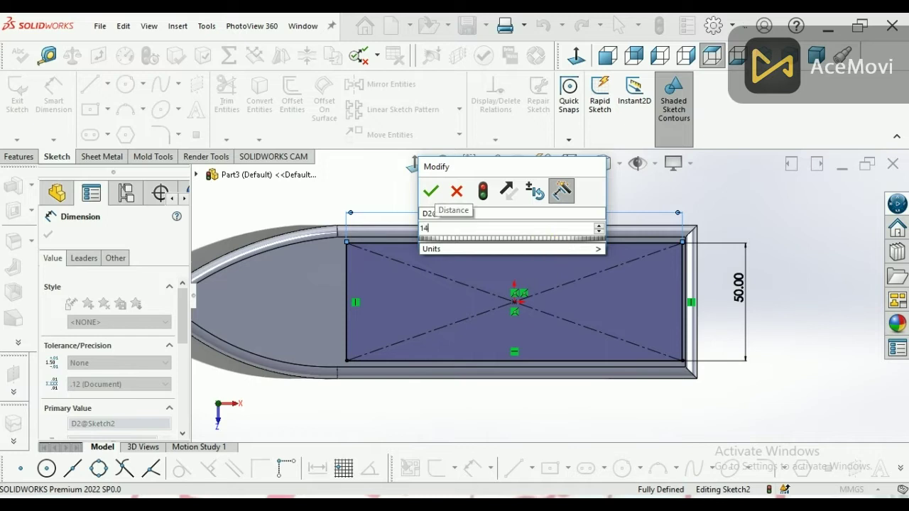
{"action": "type", "text": "0"}
{"action": "key", "text": "Return"}
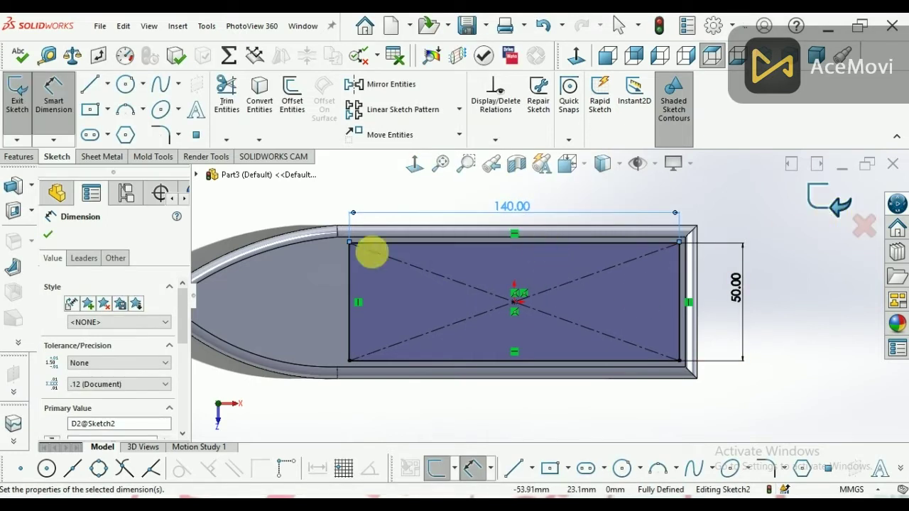
- Cut the deck rectangle 10 mm deep as Cut-Extrude1
{"action": "left_click", "coordinate": [14, 220]}
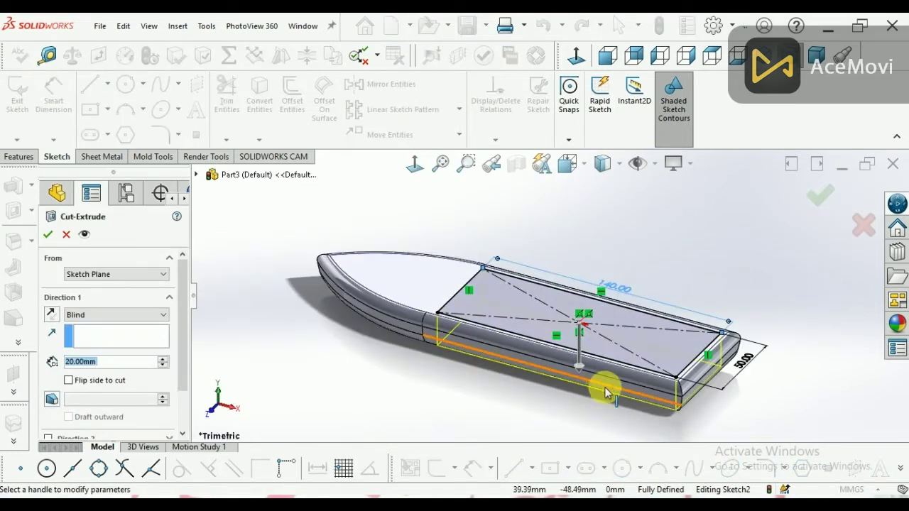
{"action": "left_click", "coordinate": [163, 365]}
{"action": "left_click", "coordinate": [820, 196]}
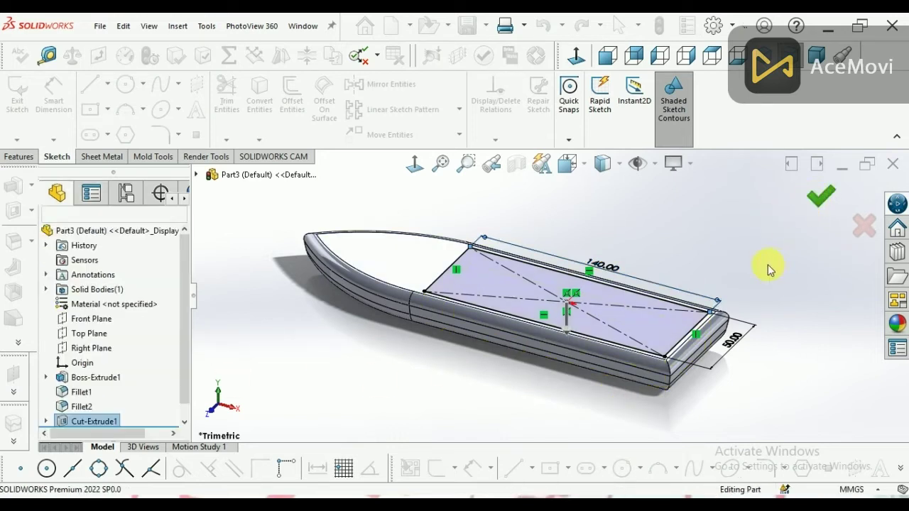
{"action": "scroll", "coordinate": [588, 255], "scroll_direction": "down", "scroll_amount": 2}
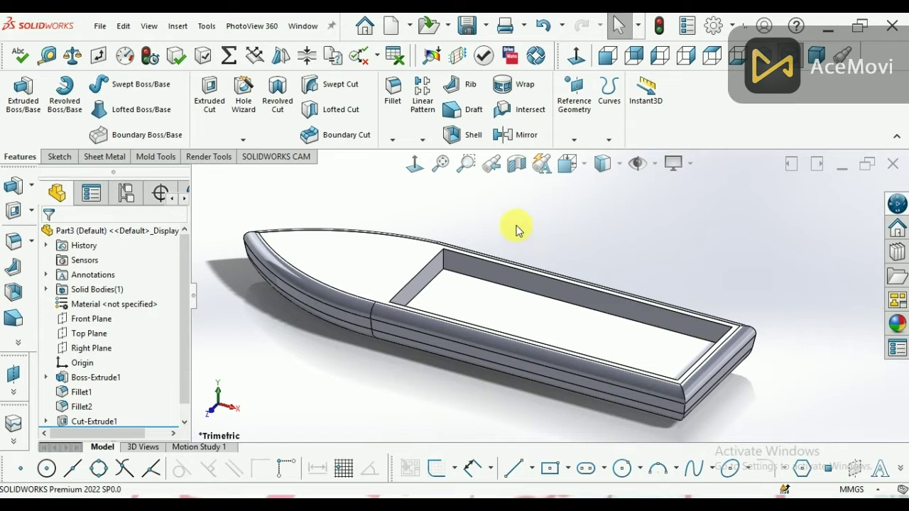
{"action": "left_click", "coordinate": [436, 468]}
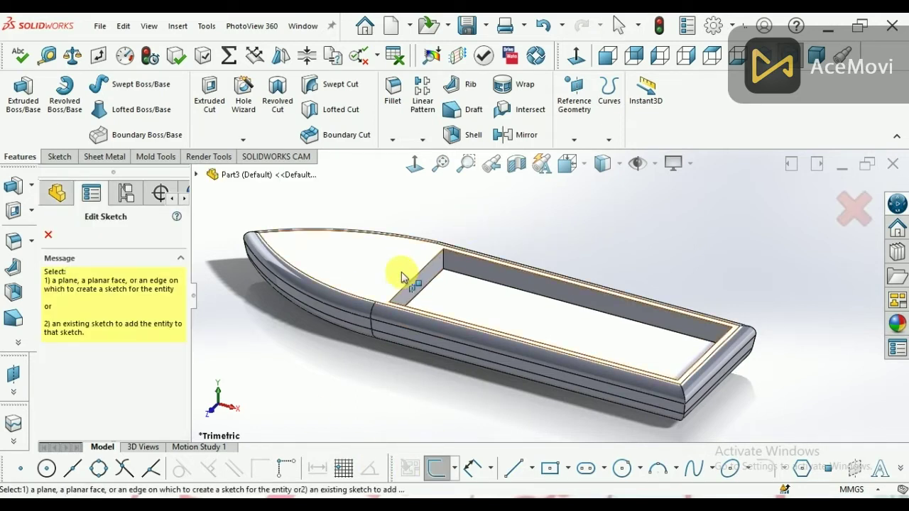
{"action": "left_click", "coordinate": [401, 272]}
{"action": "scroll", "coordinate": [599, 289], "scroll_direction": "down", "scroll_amount": 3}
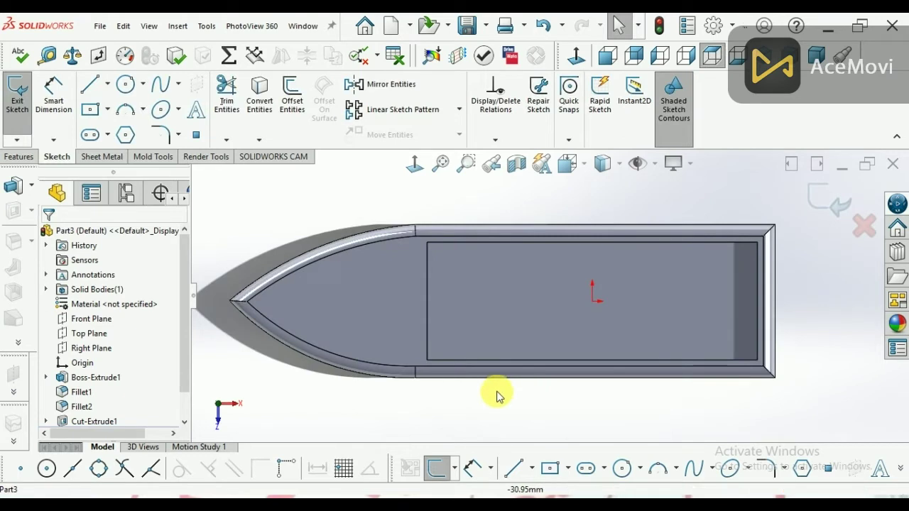
{"action": "left_click", "coordinate": [260, 99]}
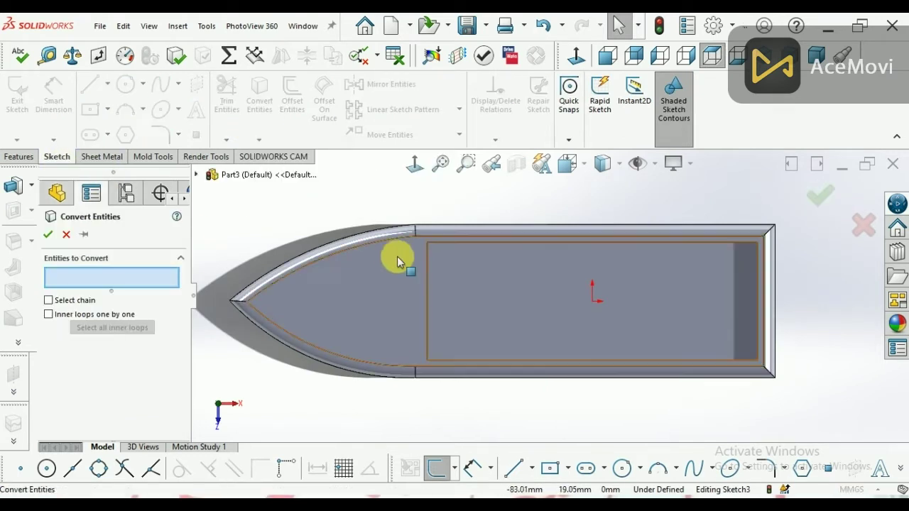
{"action": "left_click", "coordinate": [427, 257]}
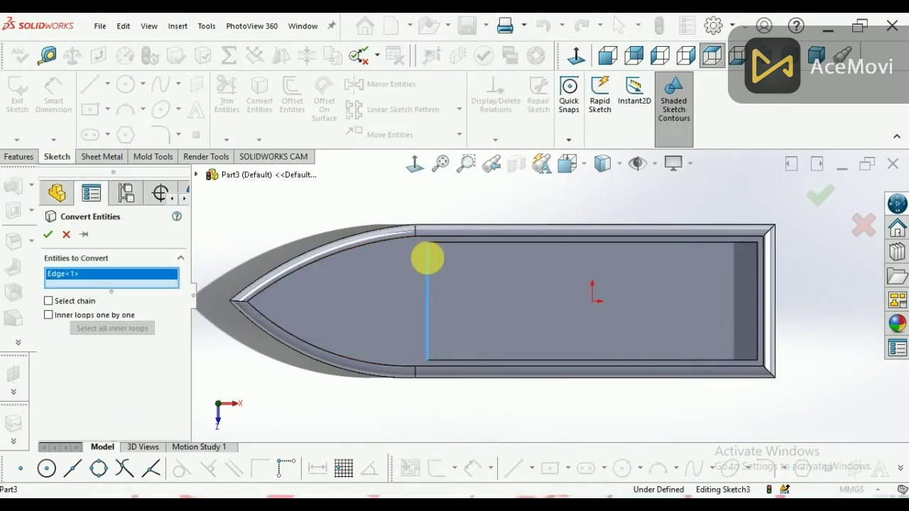
{"action": "left_click", "coordinate": [48, 234]}
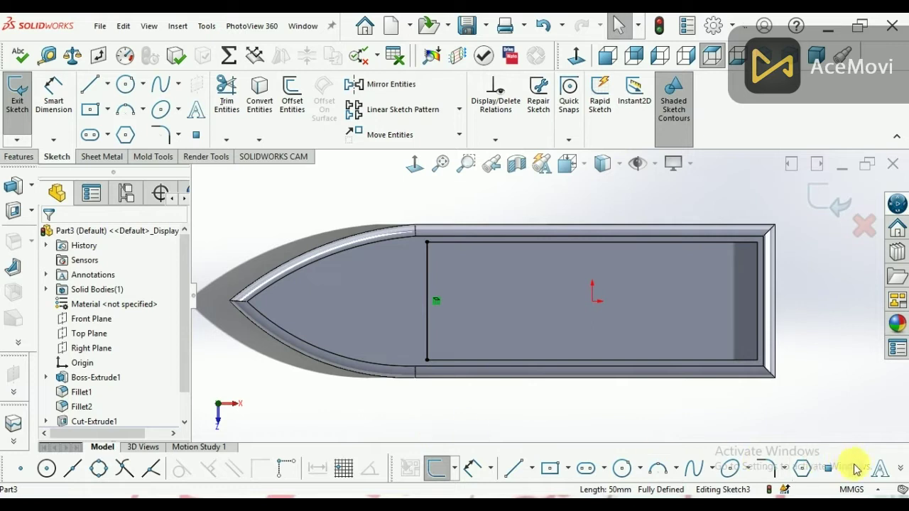
{"action": "left_click", "coordinate": [291, 99]}
{"action": "left_click", "coordinate": [416, 321]}
{"action": "type", "text": "5"}
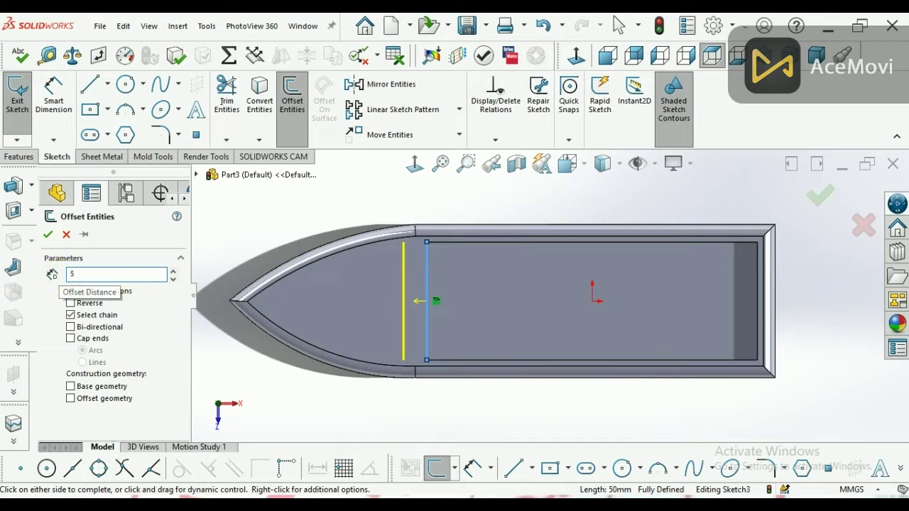
{"action": "left_click", "coordinate": [47, 235]}
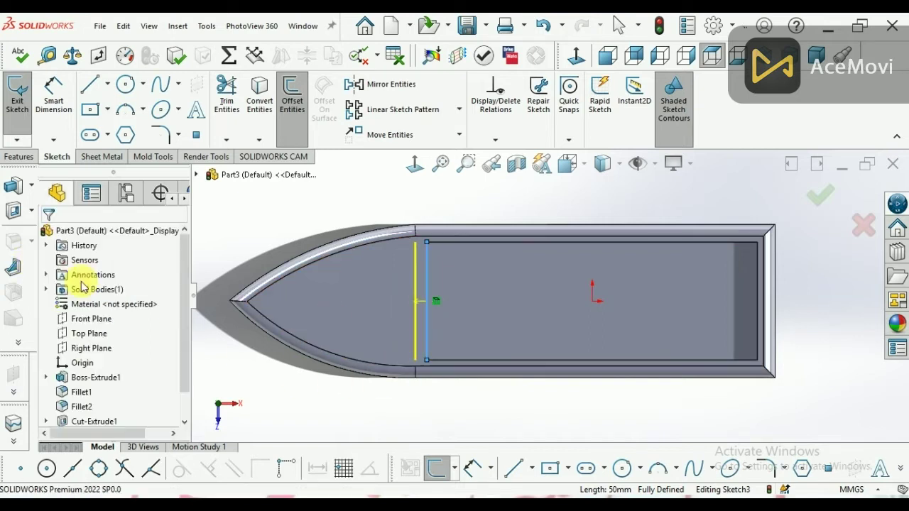
{"action": "left_click", "coordinate": [512, 467]}
{"action": "left_click", "coordinate": [416, 242]}
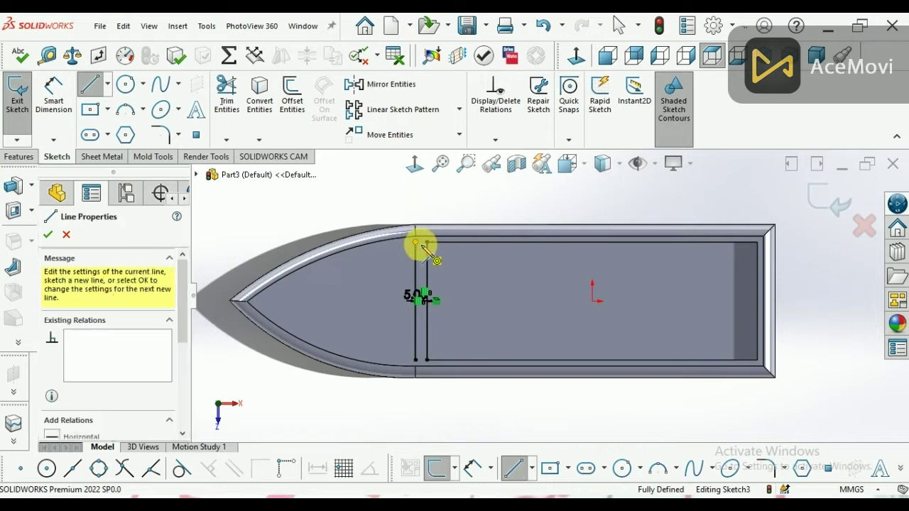
{"action": "left_click", "coordinate": [416, 360]}
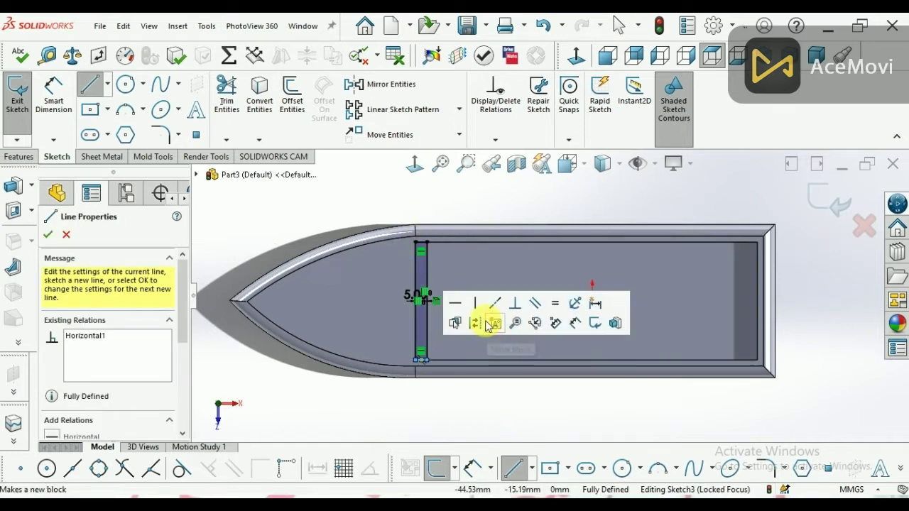
{"action": "left_click", "coordinate": [48, 234]}
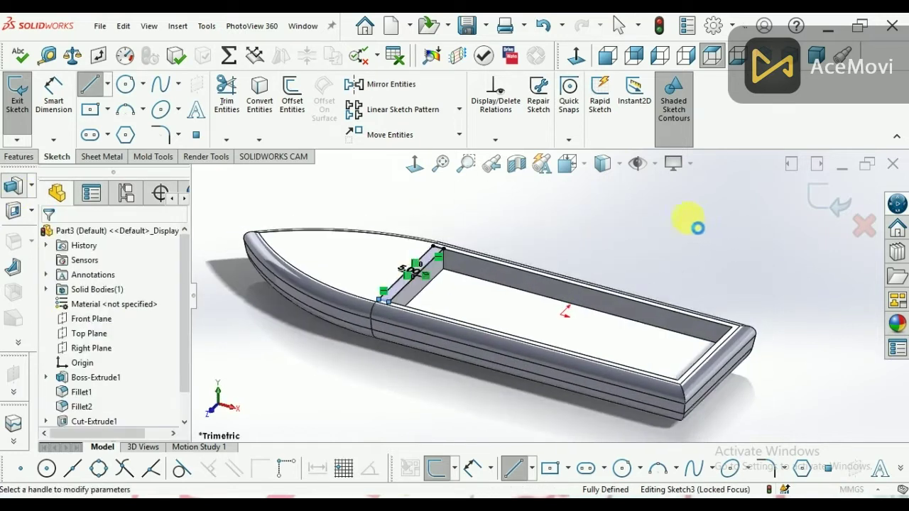
{"action": "scroll", "coordinate": [502, 233], "scroll_direction": "down", "scroll_amount": 1}
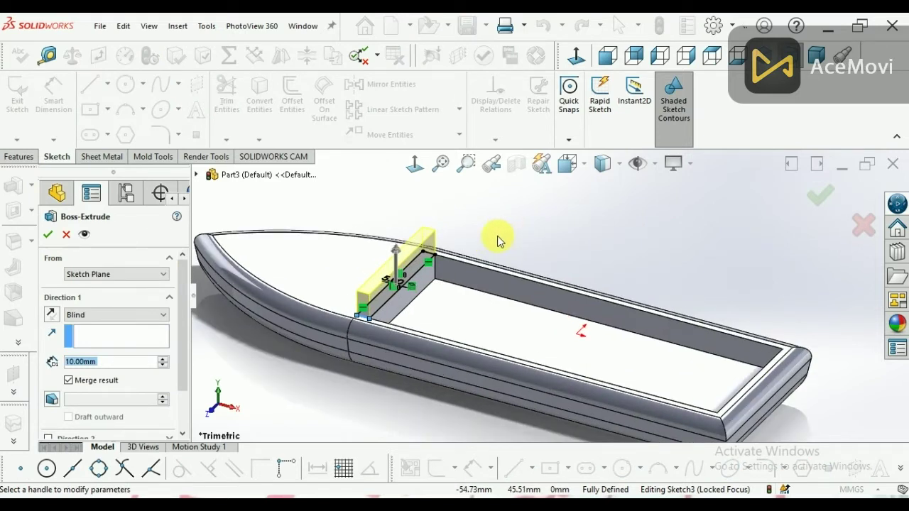
{"action": "left_click", "coordinate": [863, 225]}
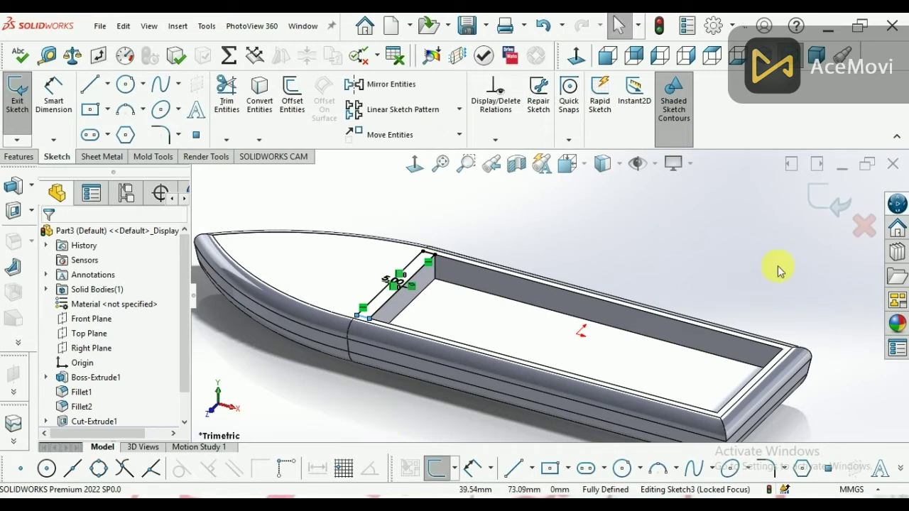
{"action": "left_click", "coordinate": [863, 226]}
{"action": "left_click", "coordinate": [465, 266]}
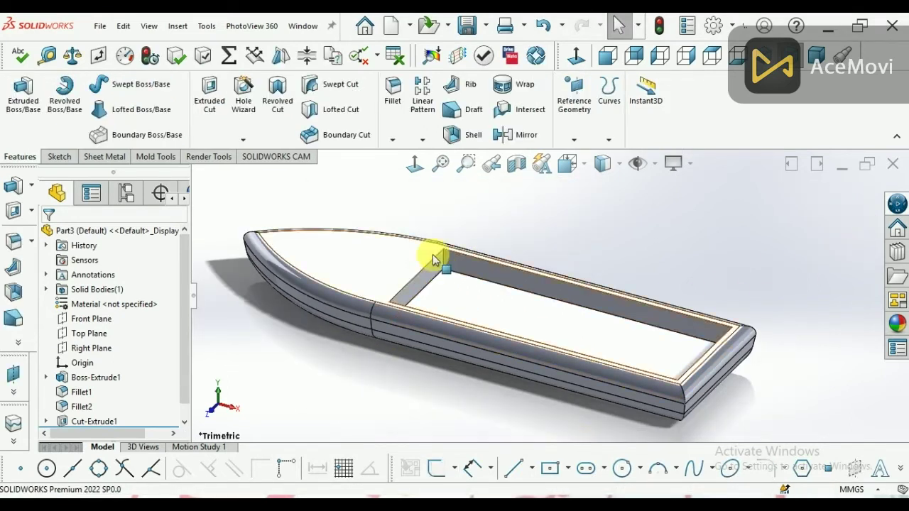
- On the boat's top face, sketch two three-point arcs across the pocket, bulging toward the bow
{"action": "left_click", "coordinate": [436, 467]}
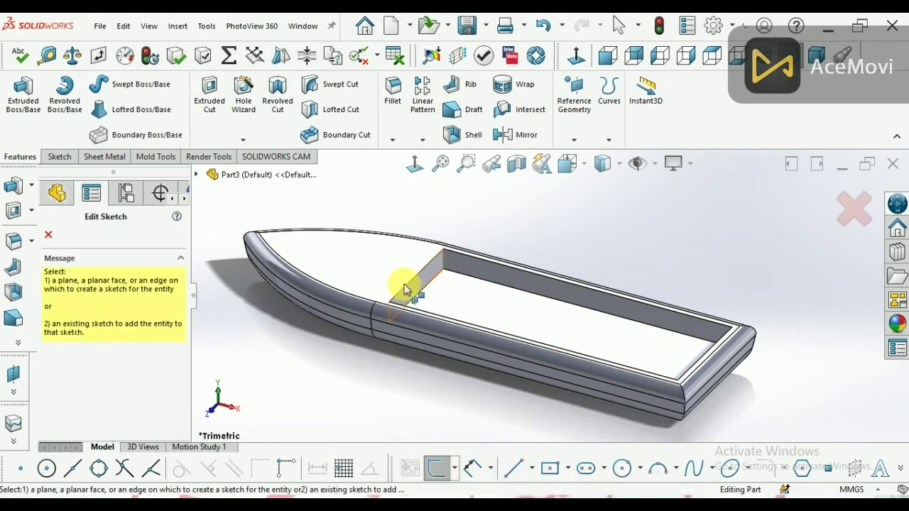
{"action": "left_click", "coordinate": [404, 289]}
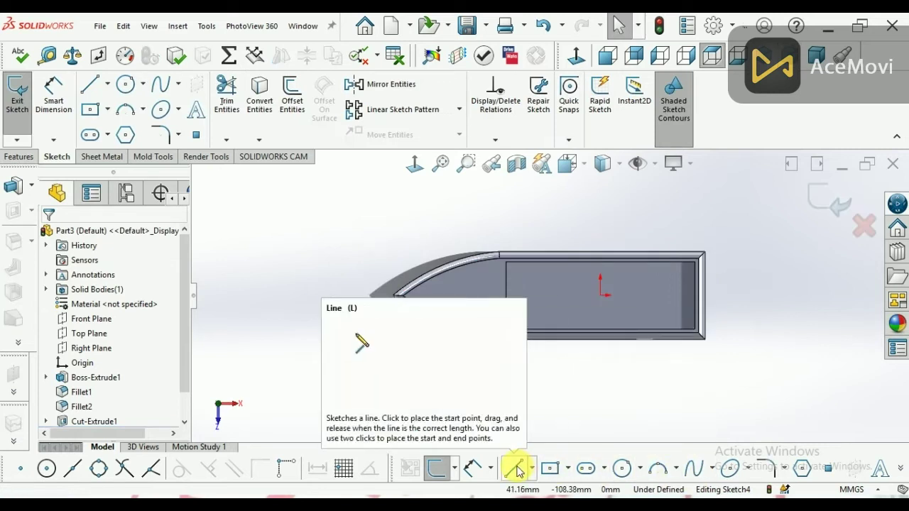
{"action": "left_click", "coordinate": [658, 468]}
{"action": "scroll", "coordinate": [544, 331], "scroll_direction": "down", "scroll_amount": 3}
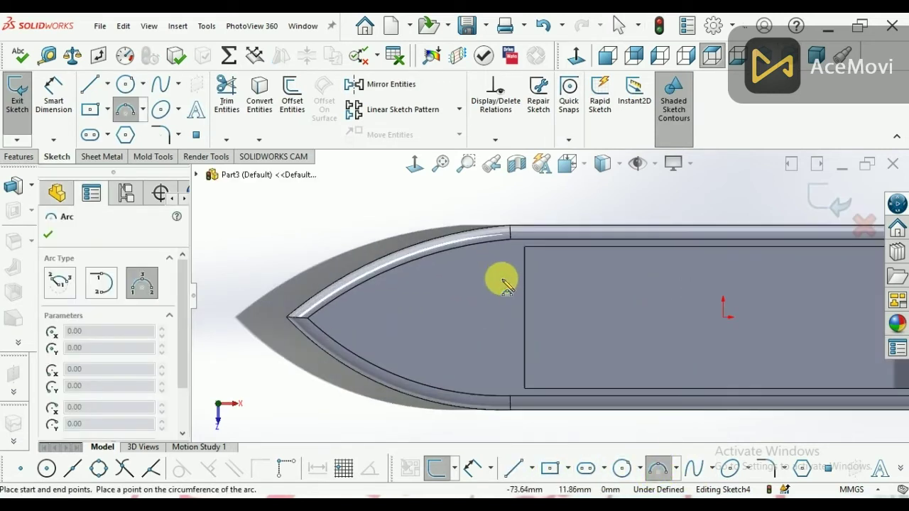
{"action": "left_click", "coordinate": [525, 248]}
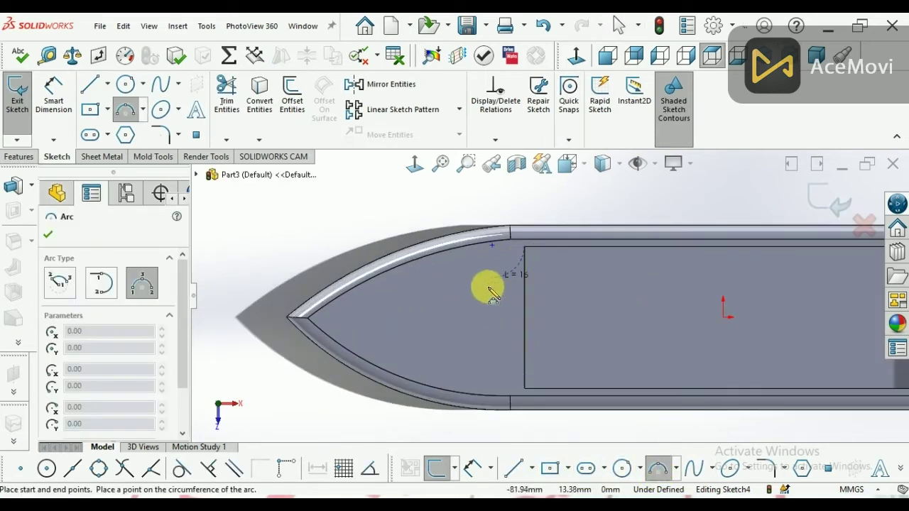
{"action": "left_click", "coordinate": [524, 388]}
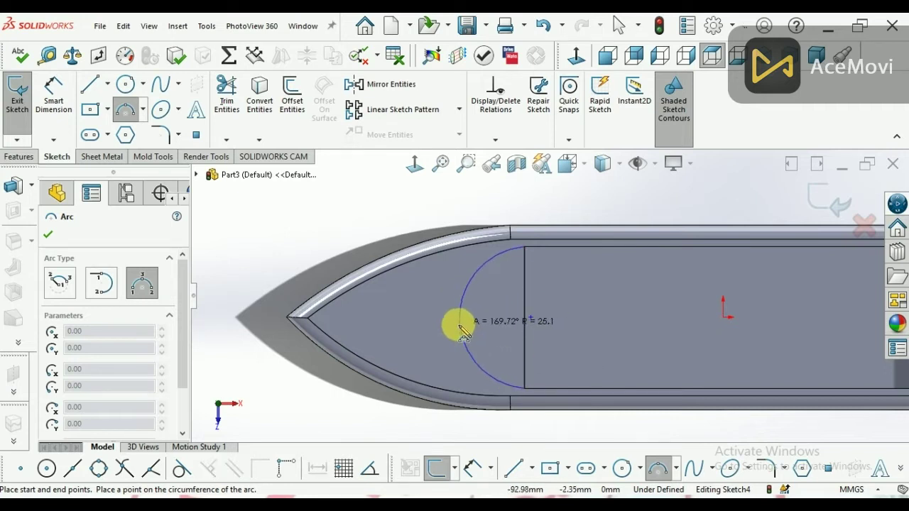
{"action": "left_click", "coordinate": [487, 334]}
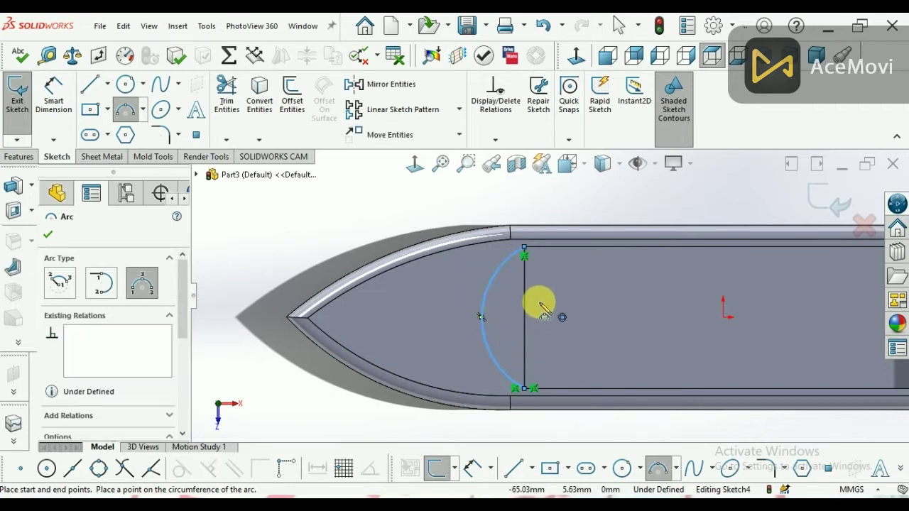
{"action": "left_click", "coordinate": [514, 249]}
{"action": "left_click", "coordinate": [515, 389]}
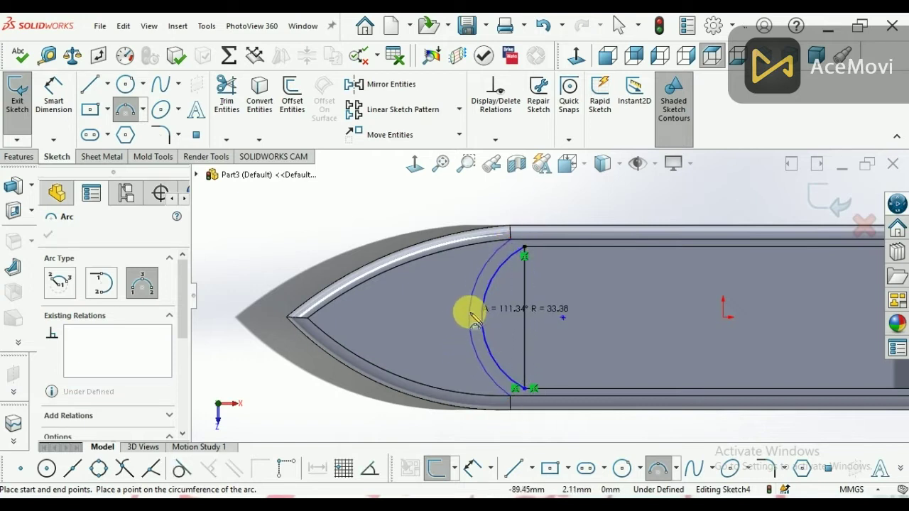
{"action": "left_click", "coordinate": [467, 317]}
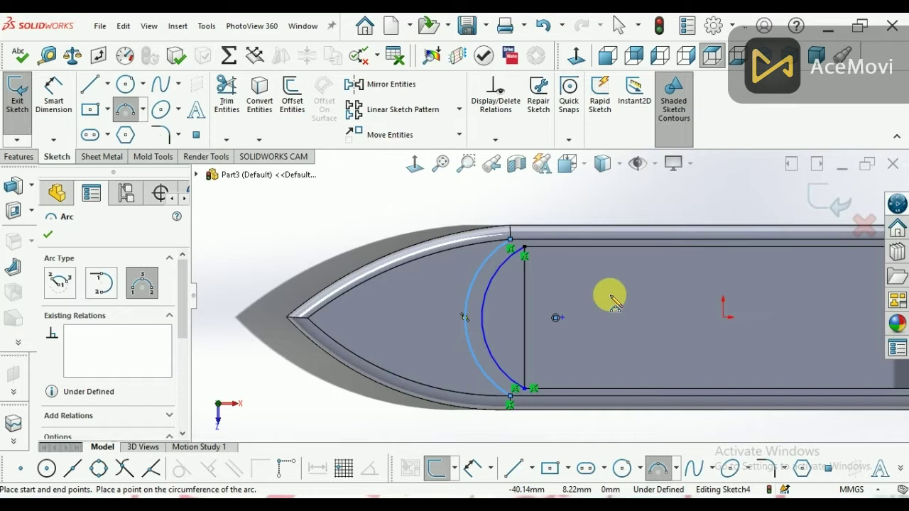
- Draw horizontal lines from the arc ends along the pocket's top and bottom inner edges
{"action": "left_click", "coordinate": [514, 468]}
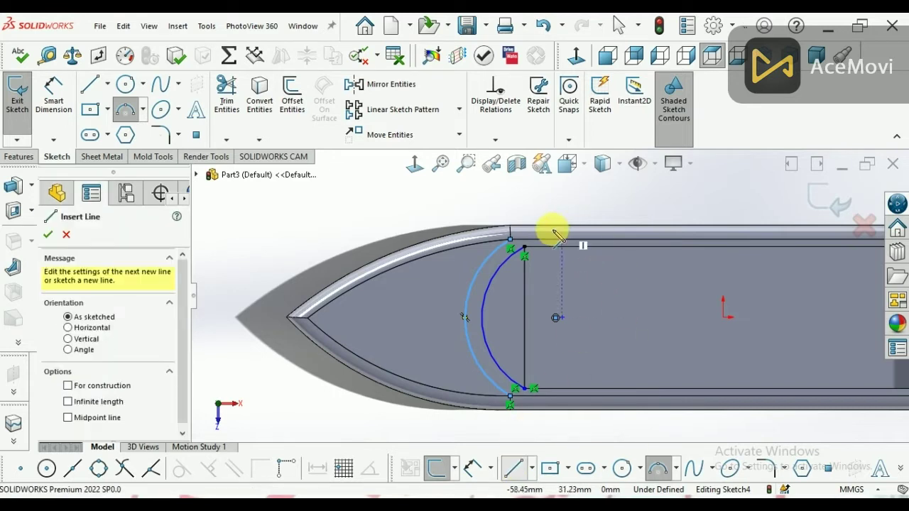
{"action": "left_click", "coordinate": [525, 247]}
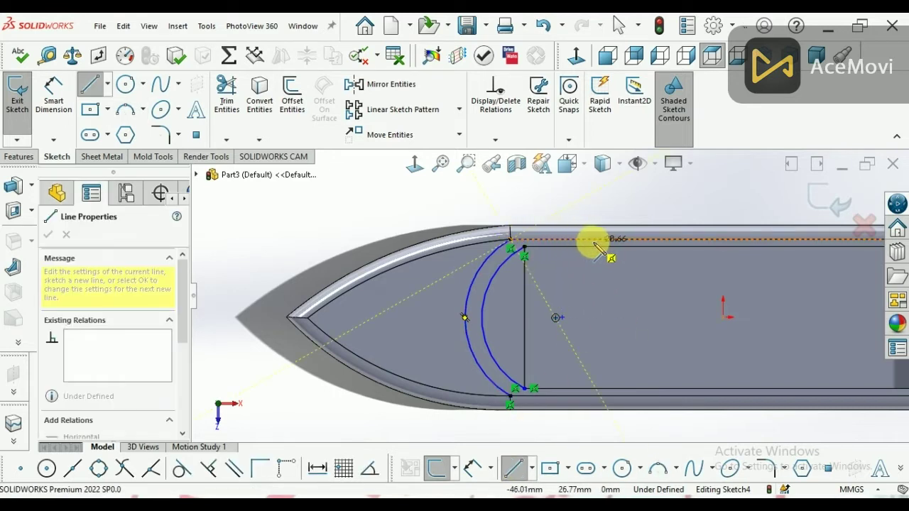
{"action": "left_click", "coordinate": [618, 245]}
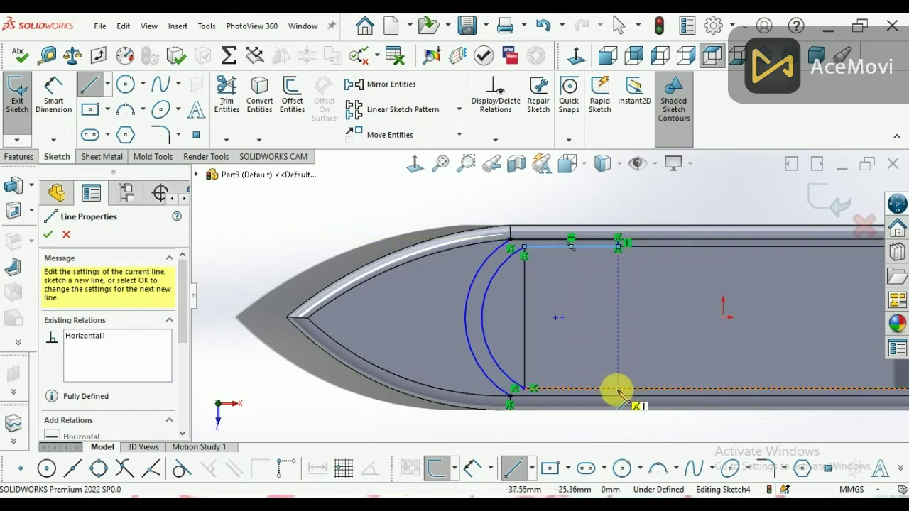
{"action": "left_click_drag", "start_coordinate": [615, 389], "coordinate": [526, 388]}
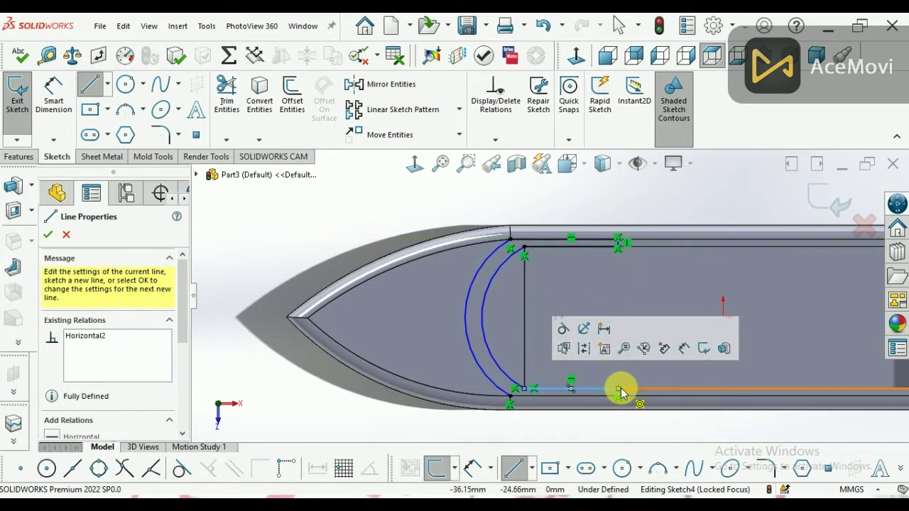
{"action": "left_click", "coordinate": [618, 389]}
{"action": "left_click", "coordinate": [511, 395]}
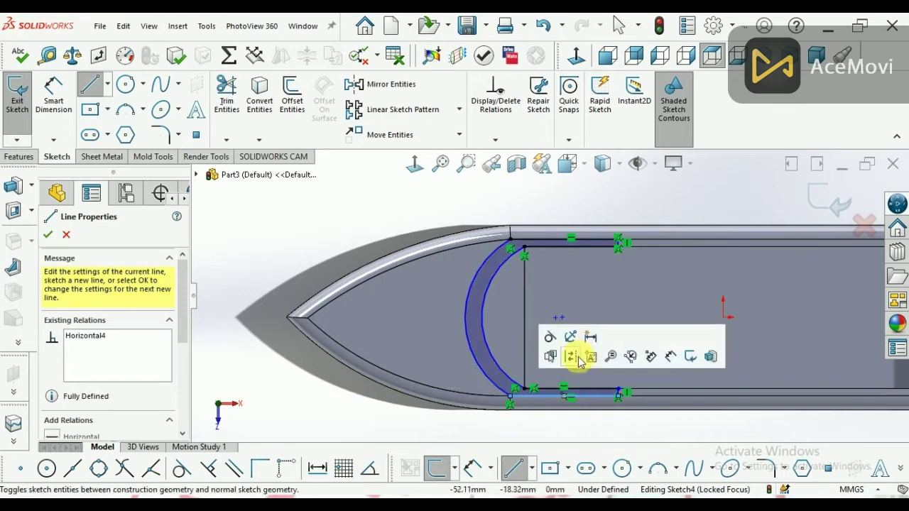
{"action": "left_click", "coordinate": [705, 204]}
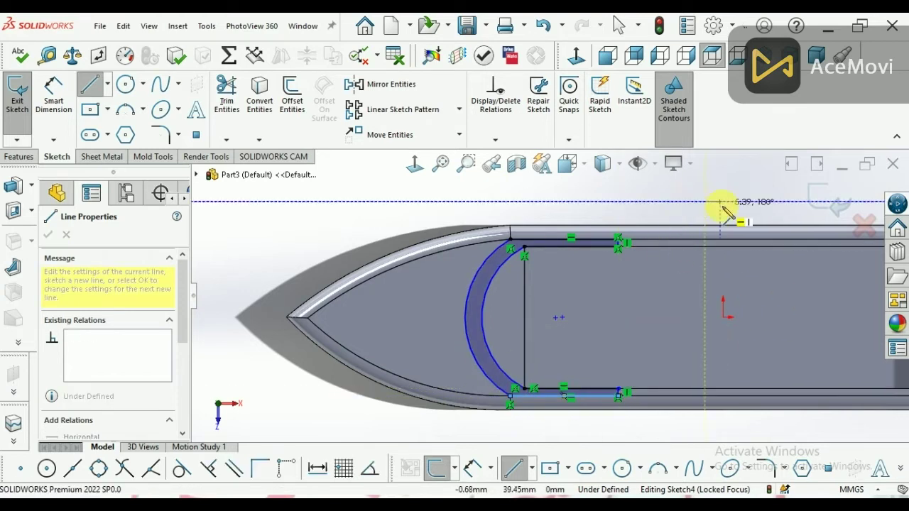
{"action": "key", "text": "Escape"}
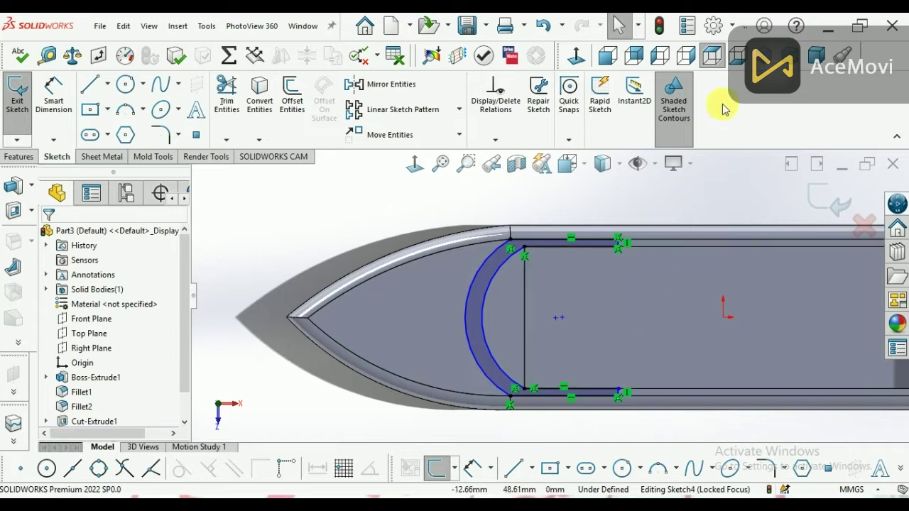
- Pick the inner and outer bow arcs with Smart Dimension and switch to Top view
{"action": "scroll", "coordinate": [517, 324], "scroll_direction": "down", "scroll_amount": 3}
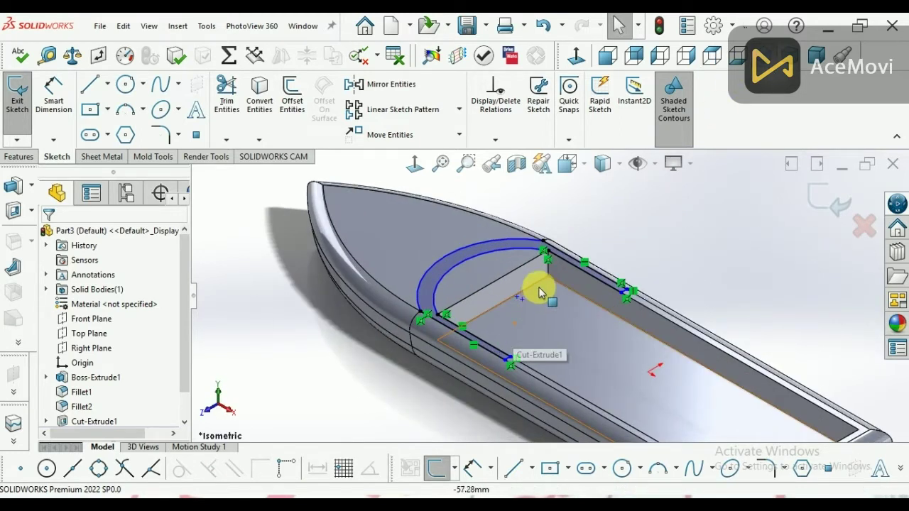
{"action": "scroll", "coordinate": [486, 250], "scroll_direction": "down", "scroll_amount": 3}
{"action": "left_click", "coordinate": [472, 468]}
{"action": "left_click", "coordinate": [455, 268]}
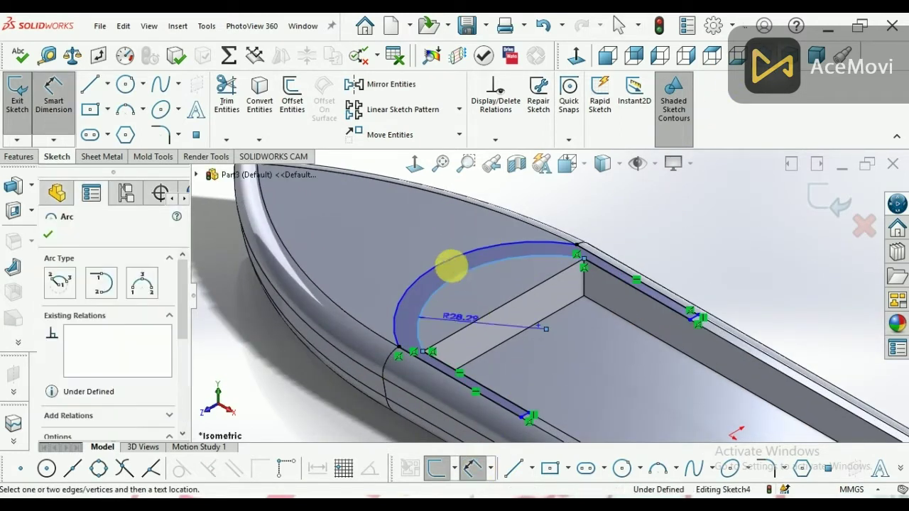
{"action": "left_click", "coordinate": [442, 267]}
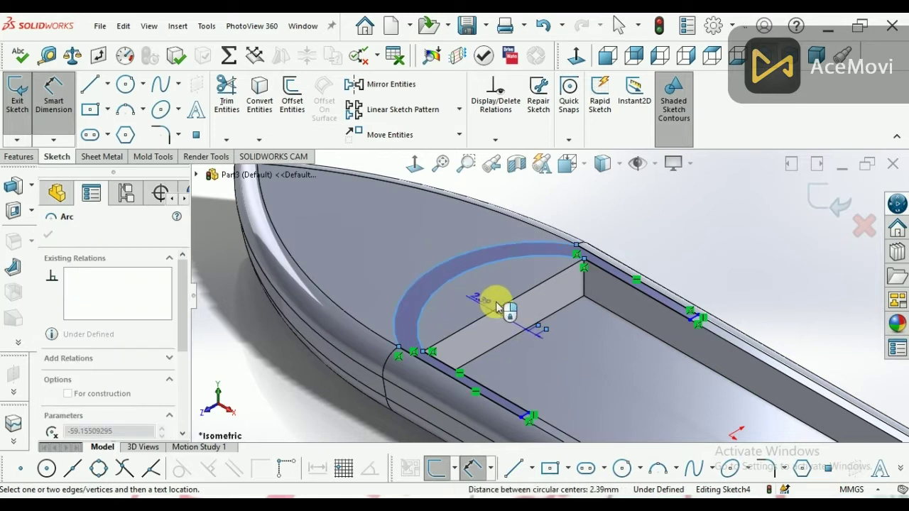
{"action": "left_click", "coordinate": [607, 57]}
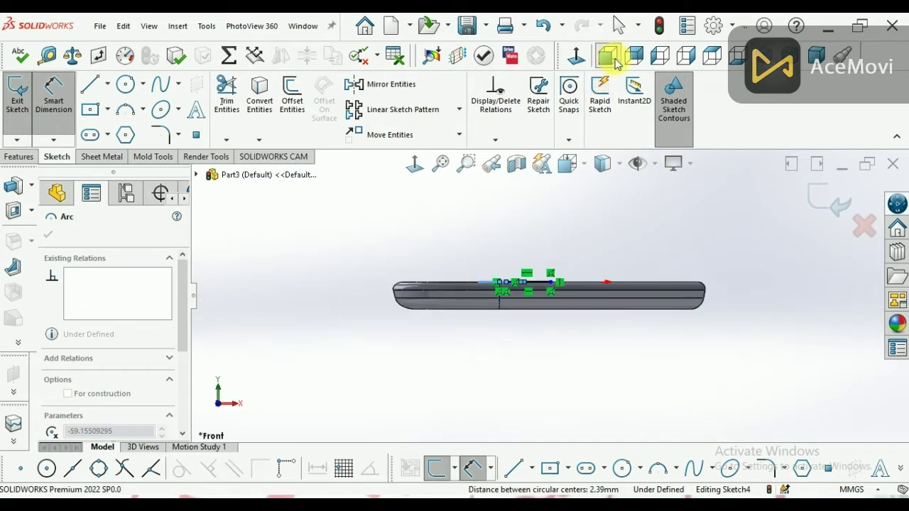
{"action": "left_click", "coordinate": [660, 57]}
{"action": "left_click", "coordinate": [686, 56]}
{"action": "left_click", "coordinate": [712, 56]}
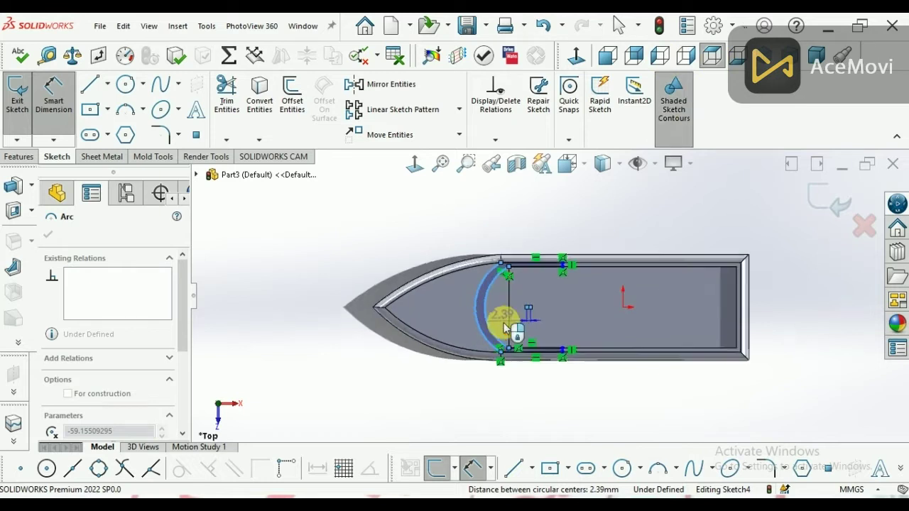
{"action": "scroll", "coordinate": [504, 328], "scroll_direction": "down", "scroll_amount": 3}
- Reselect the bow arcs and set the spacing dimension between them to 2.00 mm
{"action": "key", "text": "Escape"}
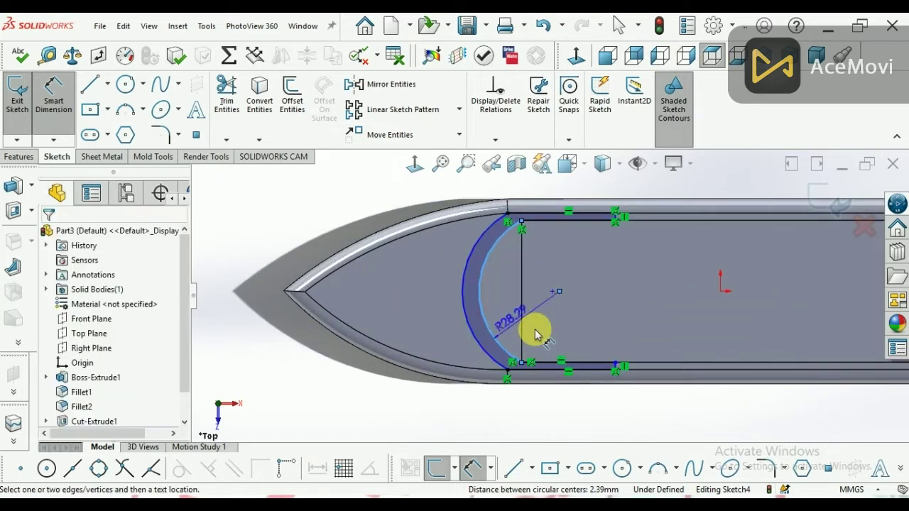
{"action": "mouse_move", "coordinate": [460, 291]}
{"action": "left_mouse_down"}
{"action": "mouse_move", "coordinate": [481, 295]}
{"action": "mouse_move", "coordinate": [456, 301]}
{"action": "left_mouse_up"}
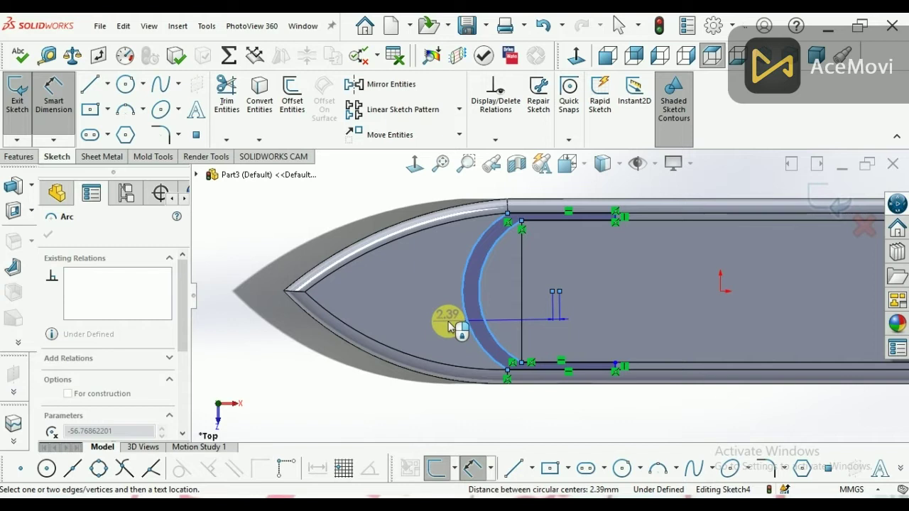
{"action": "left_click", "coordinate": [447, 323]}
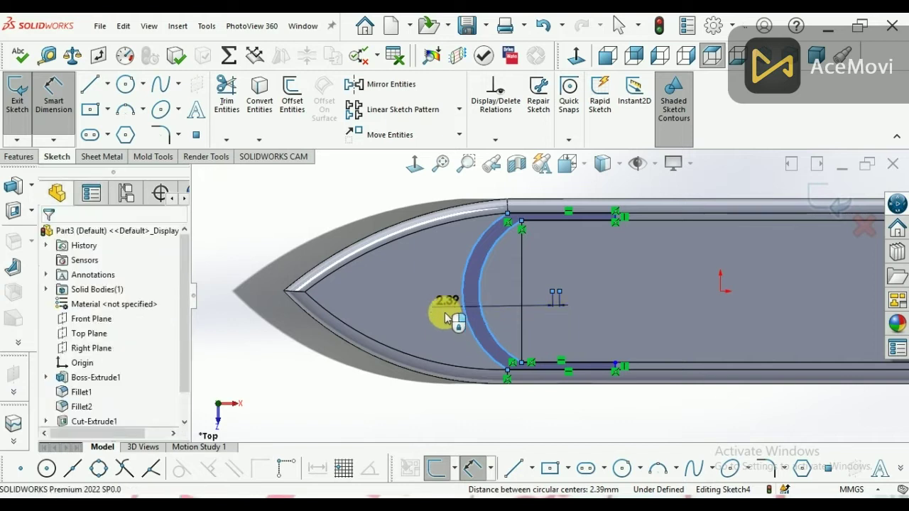
{"action": "type", "text": "3"}
{"action": "key", "text": "Return"}
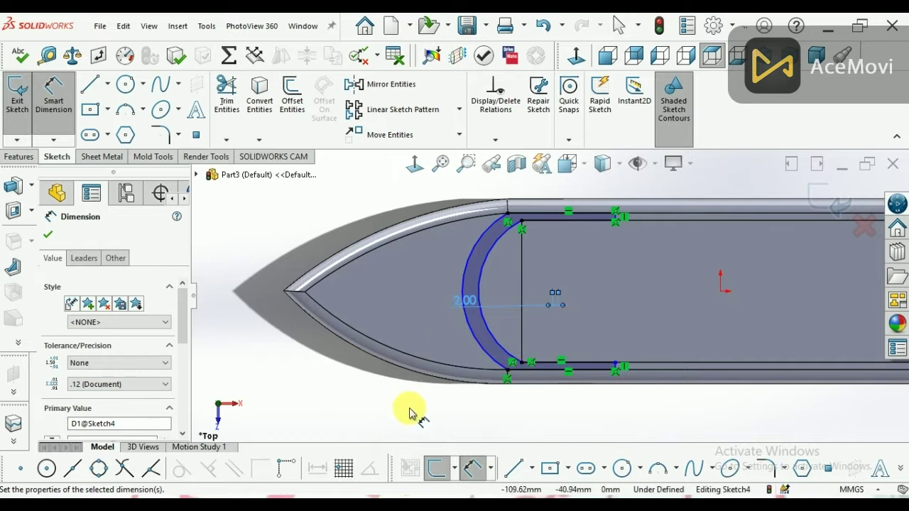
{"action": "left_click", "coordinate": [48, 235]}
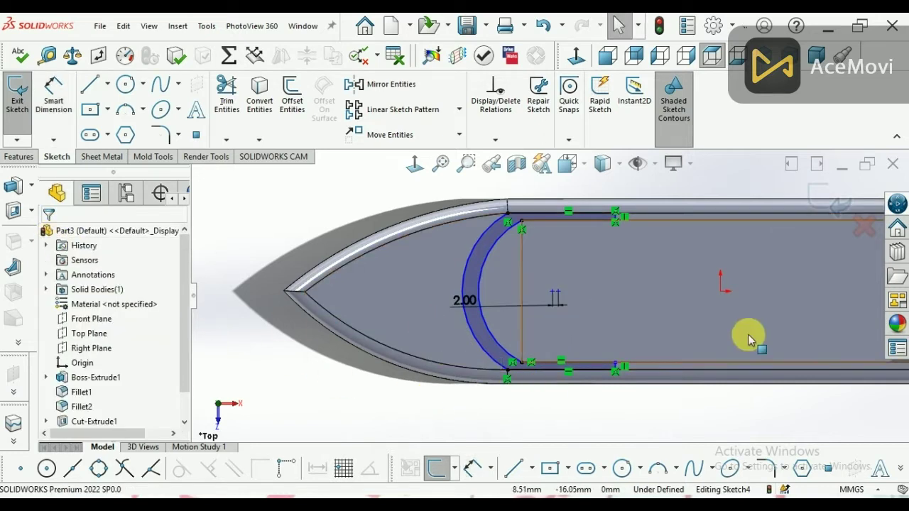
- Extrude Sketch4 20.00 mm with a 7.00° draft into a curved windscreen wall
{"action": "left_click", "coordinate": [14, 186]}
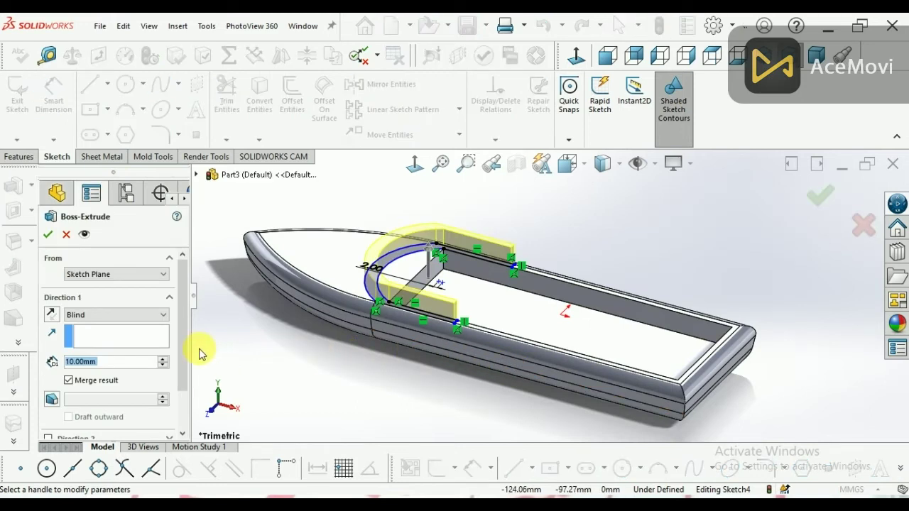
{"action": "left_click", "coordinate": [53, 400]}
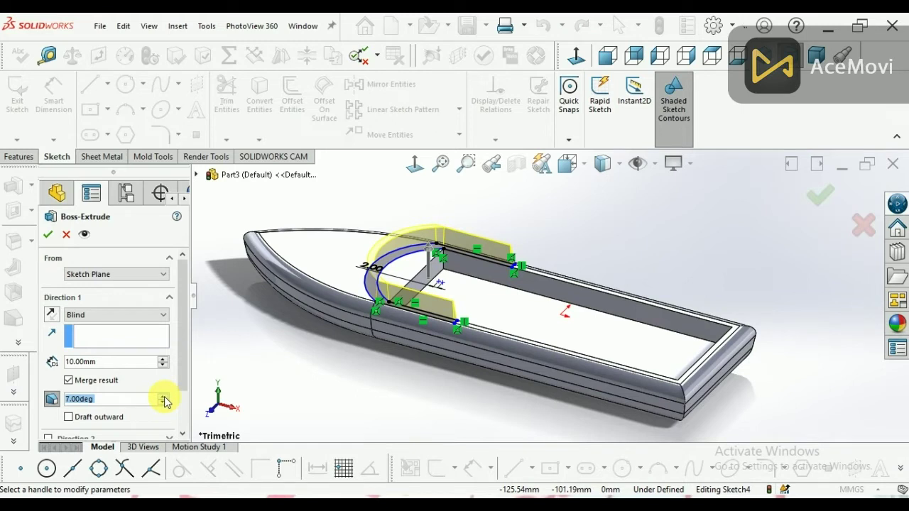
{"action": "left_click", "coordinate": [164, 360]}
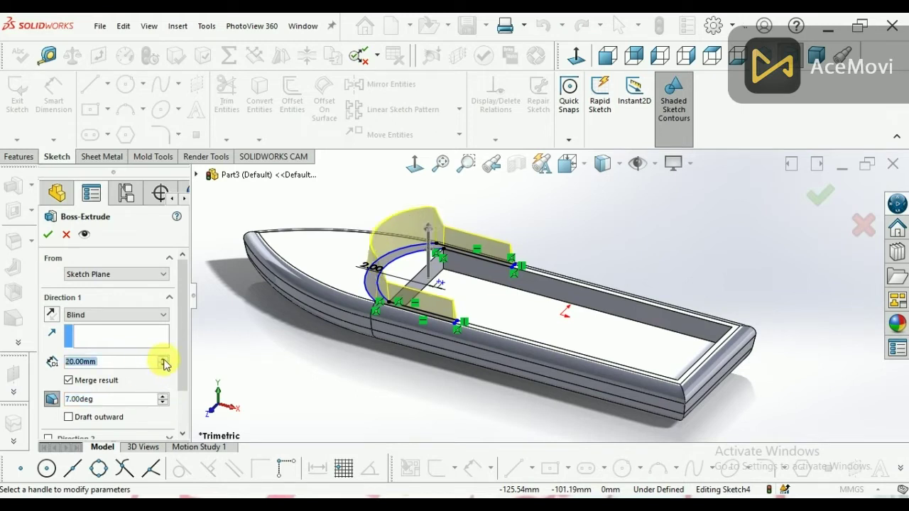
{"action": "left_click", "coordinate": [821, 203]}
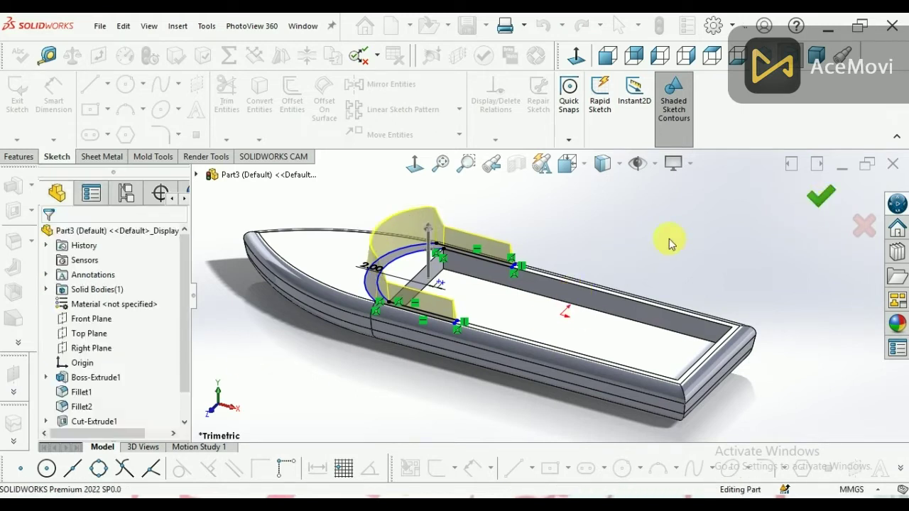
{"action": "scroll", "coordinate": [636, 257], "scroll_direction": "up", "scroll_amount": 2}
{"action": "scroll", "coordinate": [584, 279], "scroll_direction": "up", "scroll_amount": 2}
{"action": "mouse_move", "coordinate": [584, 279]}
{"action": "middle_mouse_down"}
{"action": "mouse_move", "coordinate": [653, 294]}
{"action": "mouse_move", "coordinate": [680, 345]}
{"action": "mouse_move", "coordinate": [645, 278]}
{"action": "mouse_move", "coordinate": [670, 298]}
{"action": "mouse_move", "coordinate": [639, 305]}
{"action": "mouse_move", "coordinate": [594, 211]}
{"action": "mouse_move", "coordinate": [589, 313]}
{"action": "mouse_move", "coordinate": [581, 306]}
{"action": "middle_mouse_up"}
- Save the hull part with its windscreen wall as 'Boat 01' in the Desktop abc folder
{"action": "scroll", "coordinate": [580, 263], "scroll_direction": "down", "scroll_amount": 3}
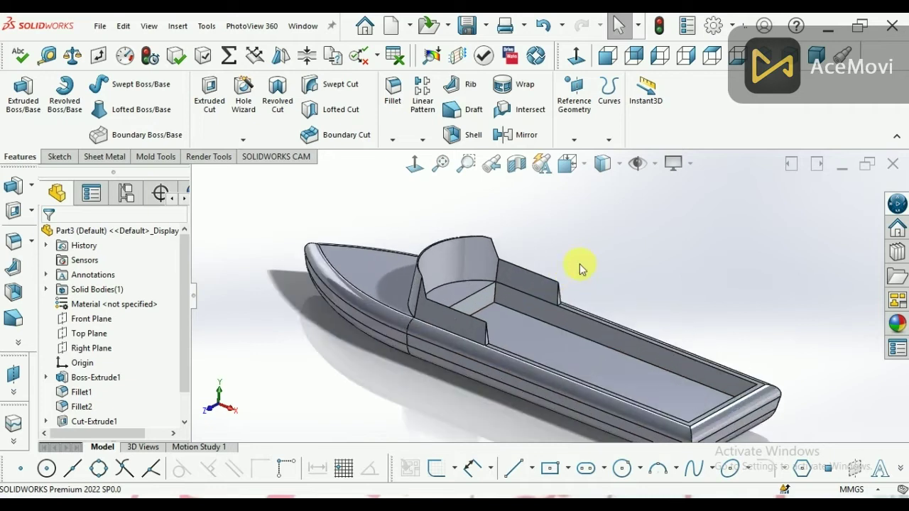
{"action": "scroll", "coordinate": [589, 349], "scroll_direction": "up", "scroll_amount": 3}
{"action": "scroll", "coordinate": [585, 326], "scroll_direction": "down", "scroll_amount": 3}
{"action": "scroll", "coordinate": [580, 367], "scroll_direction": "up", "scroll_amount": 2}
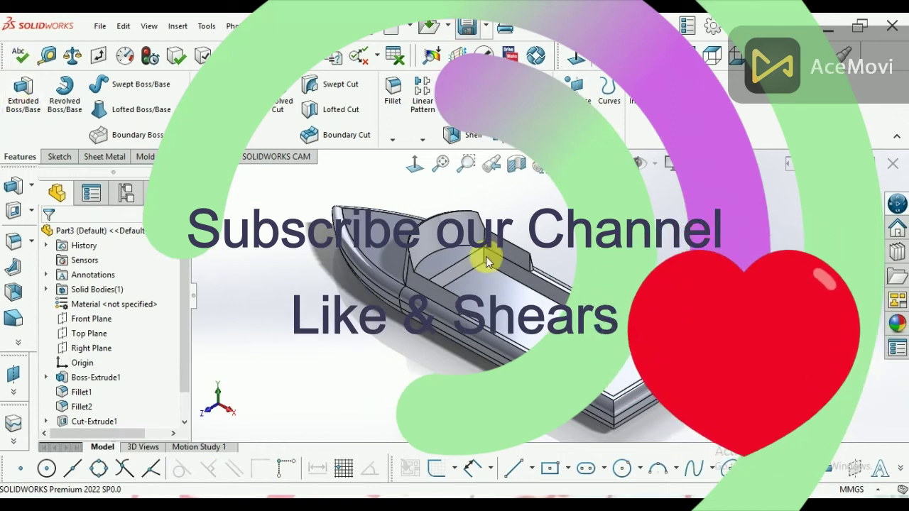
{"action": "key", "text": "ctrl+s"}
{"action": "type", "text": "B"}
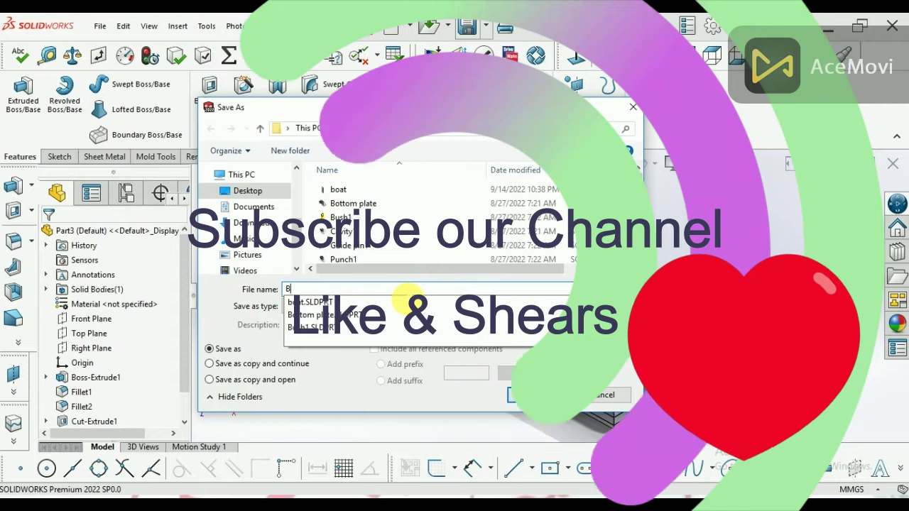
{"action": "type", "text": "odt"}
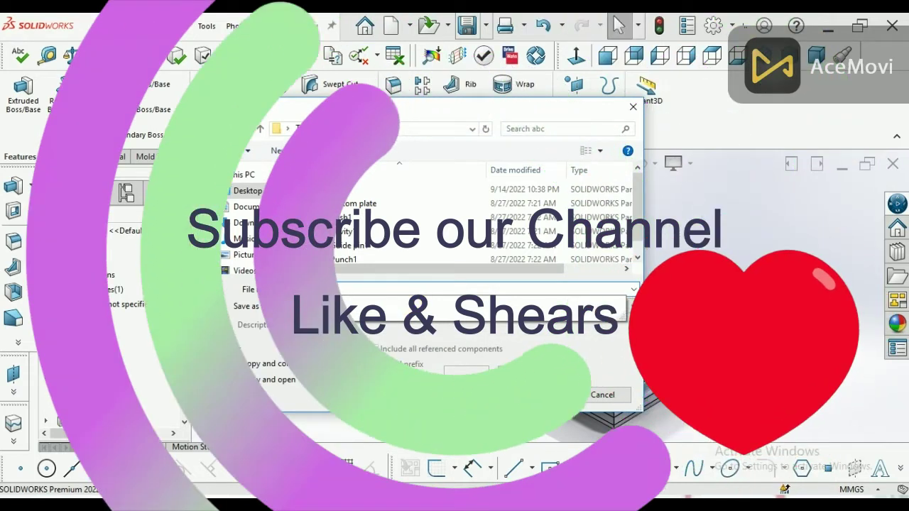
{"action": "type", "text": "01"}
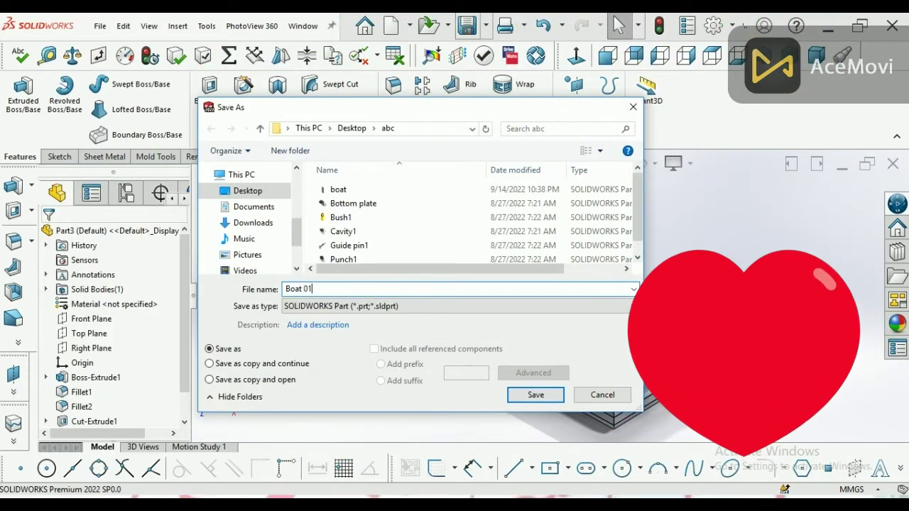
{"action": "left_click", "coordinate": [521, 400]}
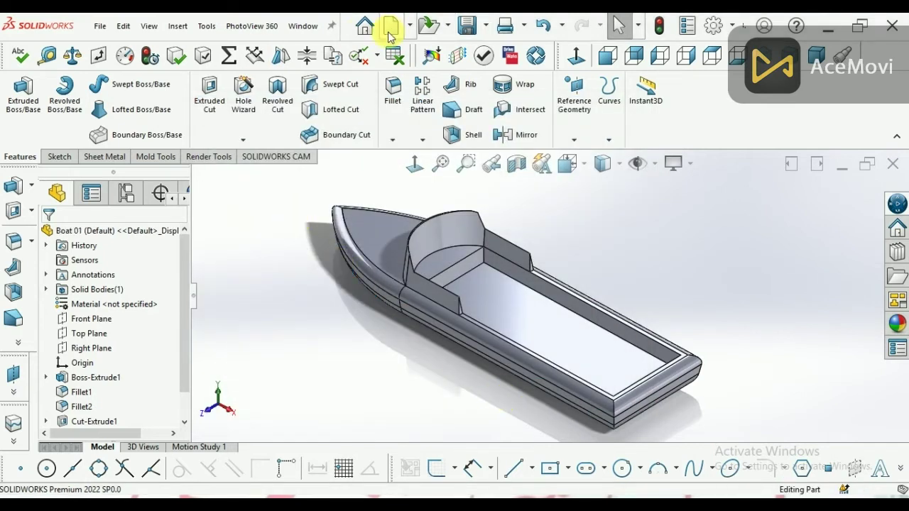
- Create a new blank part and start a sketch on the Front Plane
{"action": "left_click", "coordinate": [391, 25]}
{"action": "left_click", "coordinate": [477, 391]}
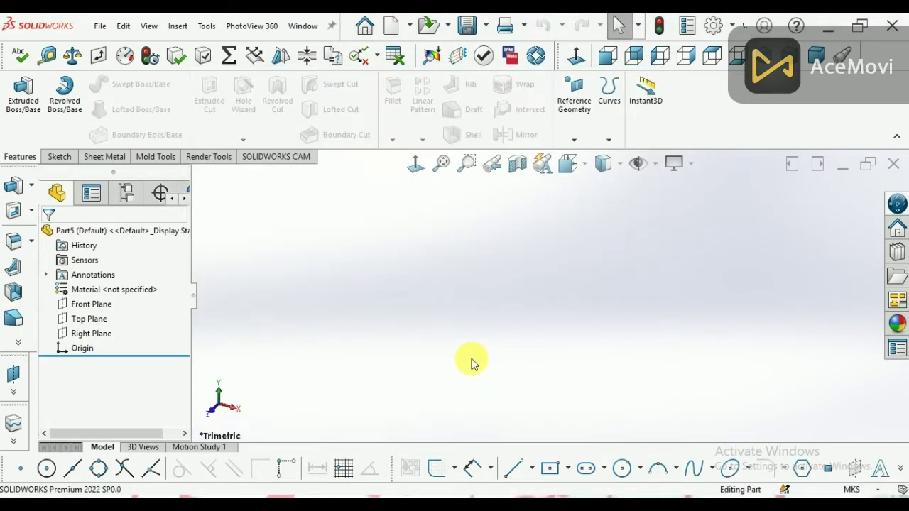
{"action": "left_click", "coordinate": [91, 304]}
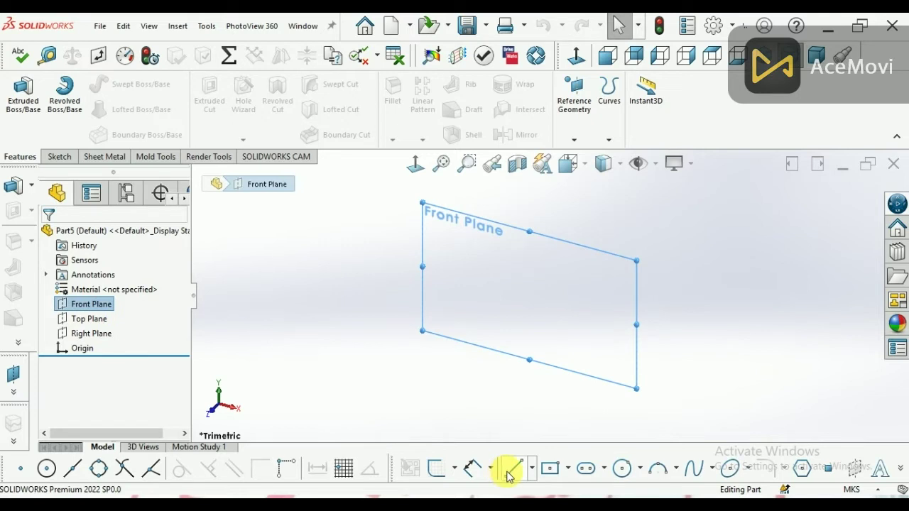
{"action": "left_click", "coordinate": [437, 469]}
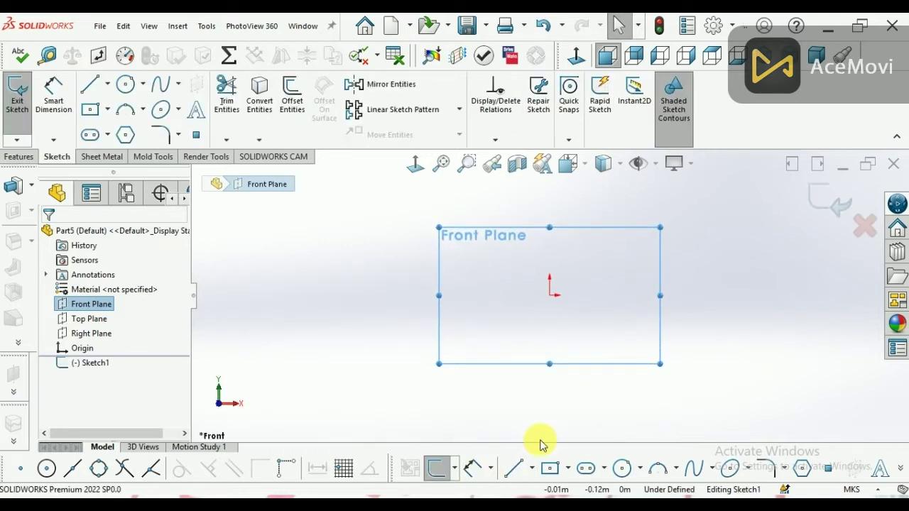
- Draw a closed chair outline from the origin with seat, slanted backrest and two legs
{"action": "left_click", "coordinate": [516, 472]}
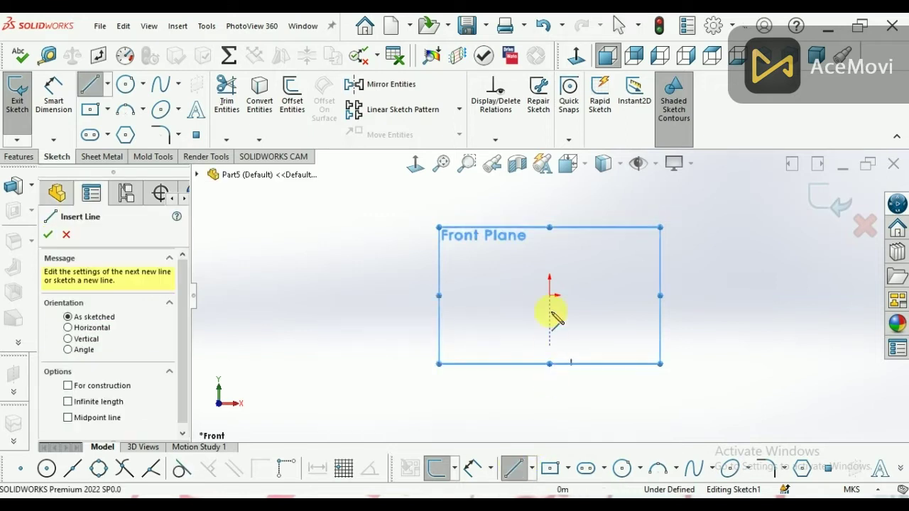
{"action": "left_click", "coordinate": [550, 296]}
{"action": "left_click", "coordinate": [602, 294]}
{"action": "left_click", "coordinate": [619, 248]}
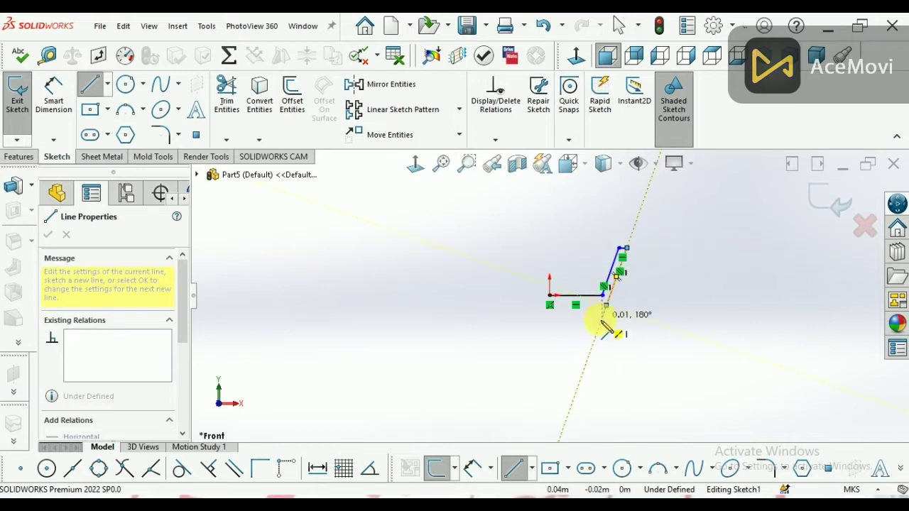
{"action": "scroll", "coordinate": [612, 337], "scroll_direction": "down", "scroll_amount": 1}
{"action": "scroll", "coordinate": [611, 334], "scroll_direction": "down", "scroll_amount": 2}
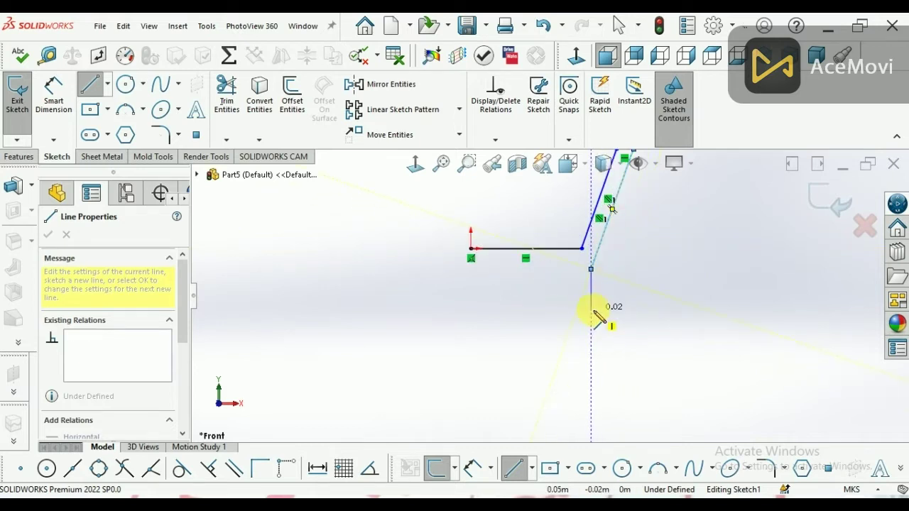
{"action": "left_click", "coordinate": [594, 312]}
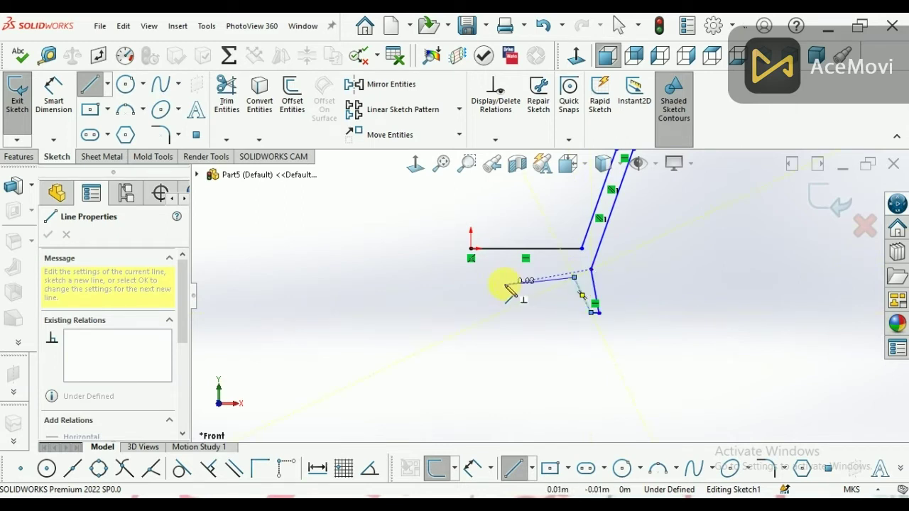
{"action": "left_click", "coordinate": [482, 277]}
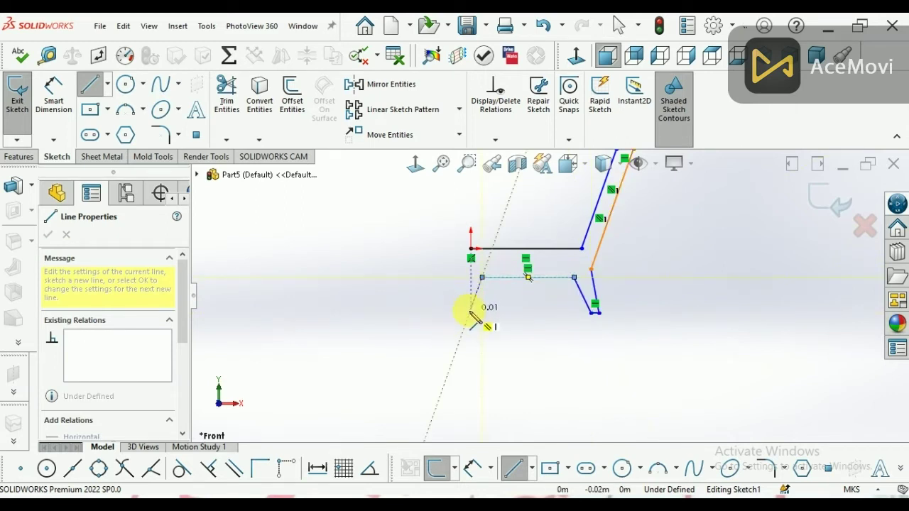
{"action": "left_click", "coordinate": [463, 312]}
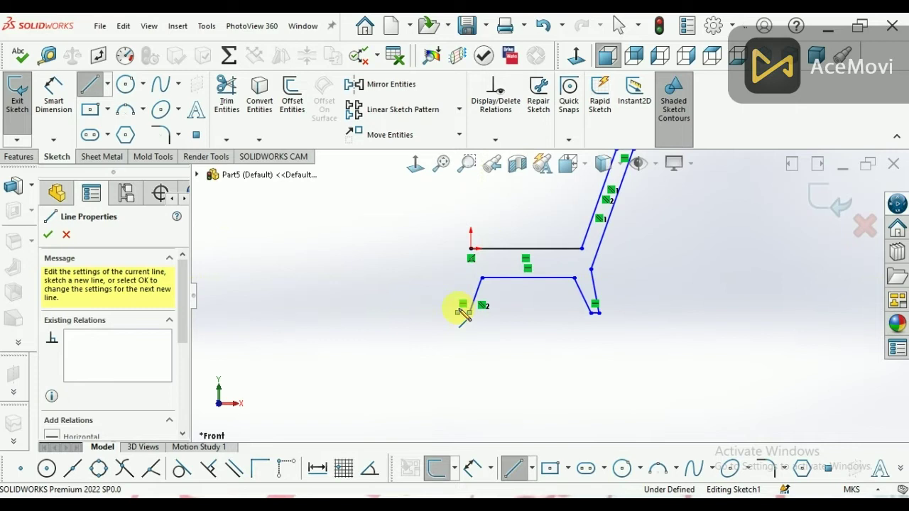
{"action": "left_click", "coordinate": [470, 258]}
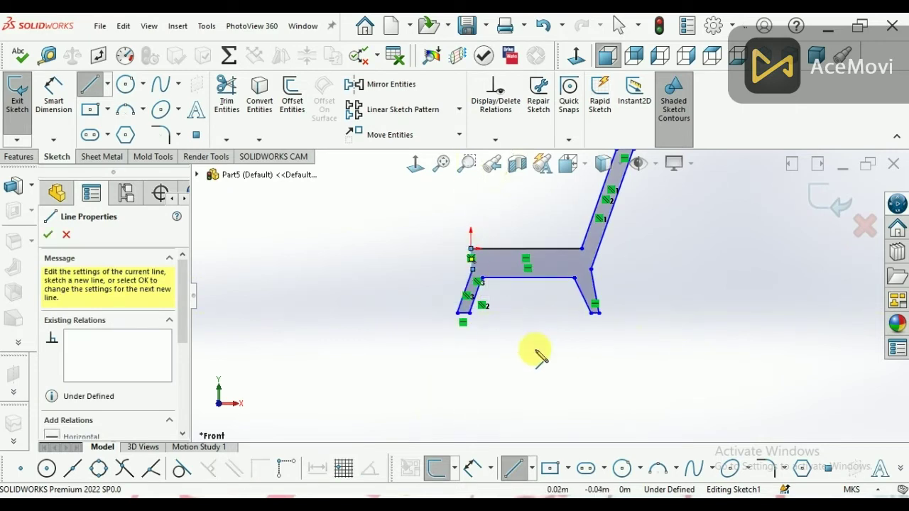
- Fit the chair profile in view and start dimensioning the left leg's bottom edge
{"action": "key", "text": "f"}
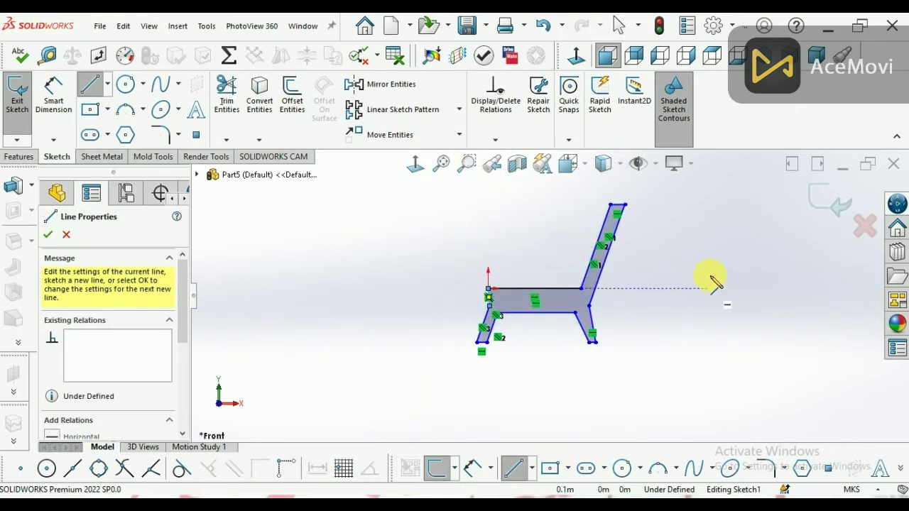
{"action": "key", "text": "Escape"}
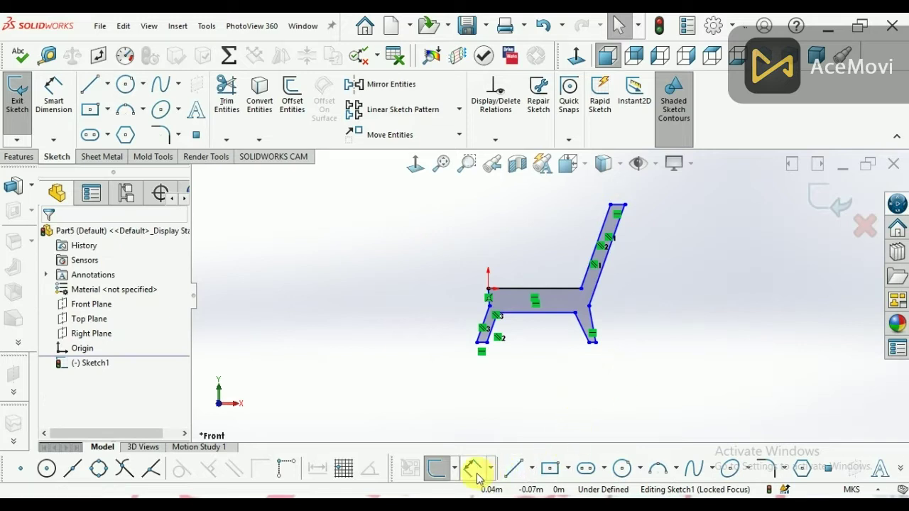
{"action": "left_click", "coordinate": [472, 469]}
{"action": "scroll", "coordinate": [472, 384], "scroll_direction": "down", "scroll_amount": 3}
{"action": "left_click", "coordinate": [501, 300]}
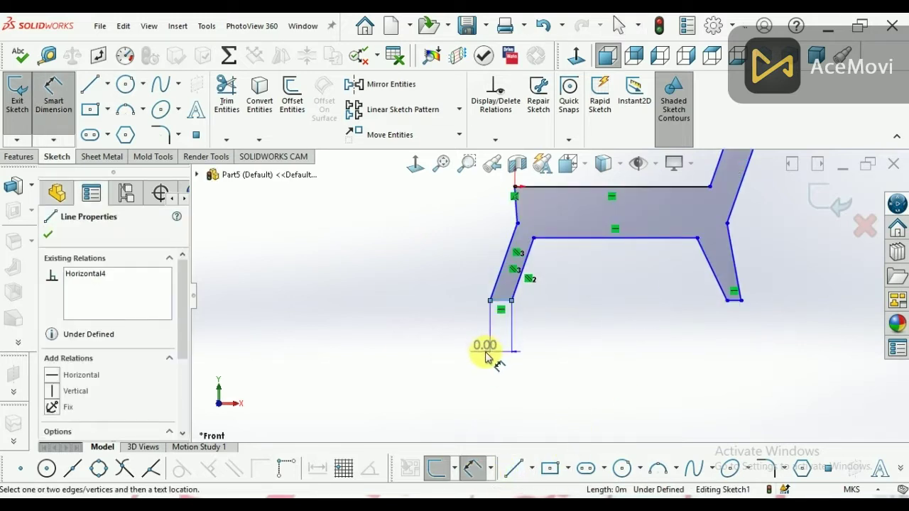
- Switch the part units to millimetres (MMGS) and reopen Sketch1 for editing
{"action": "key", "text": "Escape"}
{"action": "key", "text": "Escape"}
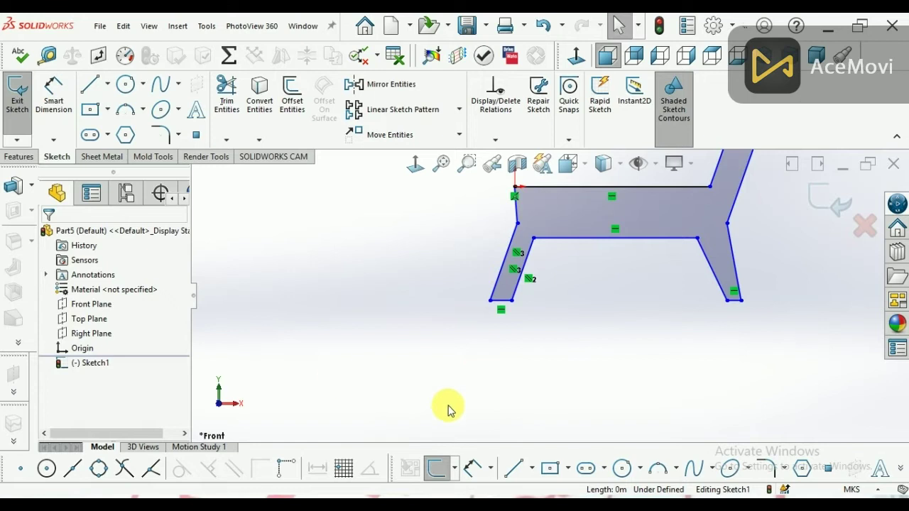
{"action": "left_click", "coordinate": [852, 489]}
{"action": "left_click", "coordinate": [774, 434]}
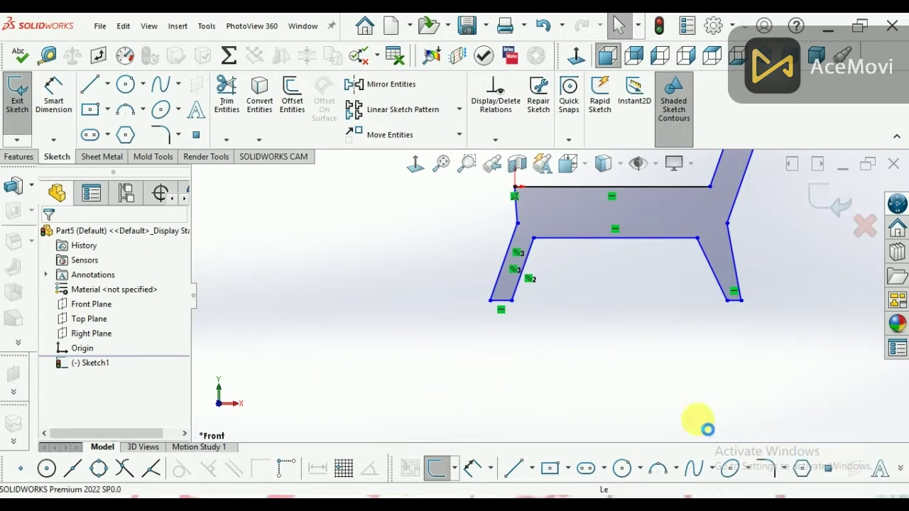
{"action": "key", "text": "ctrl+b"}
{"action": "left_click", "coordinate": [105, 363]}
{"action": "left_click", "coordinate": [112, 323]}
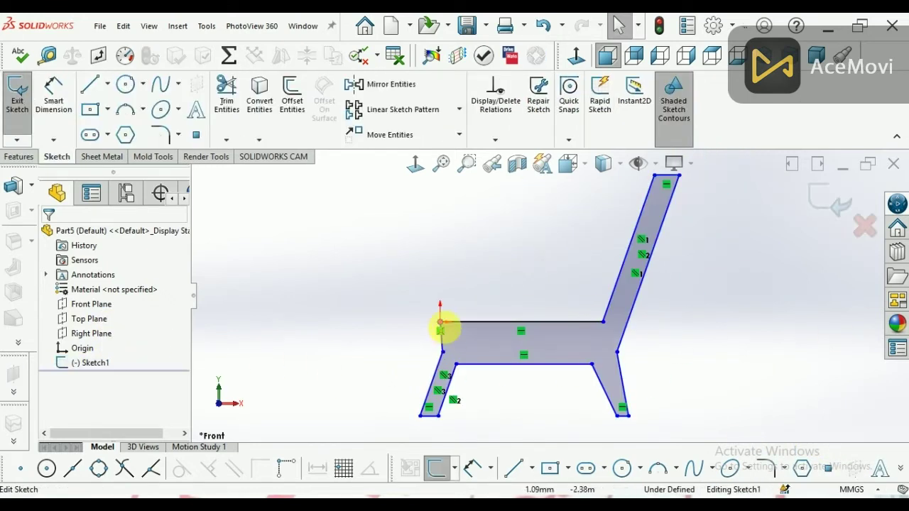
- Dimension the left leg bottom, right leg bottom and backrest top at 5 mm each
{"action": "left_click", "coordinate": [472, 468]}
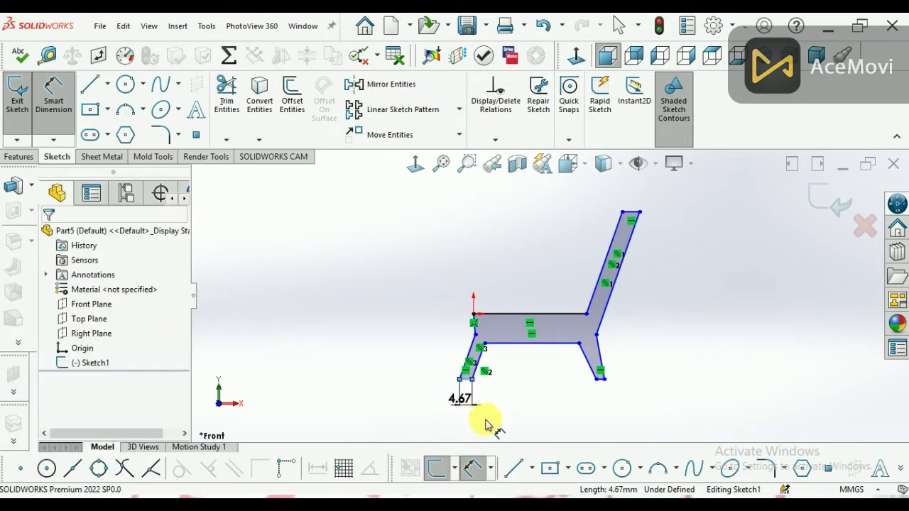
{"action": "left_click", "coordinate": [487, 420]}
{"action": "type", "text": "5"}
{"action": "key", "text": "Return"}
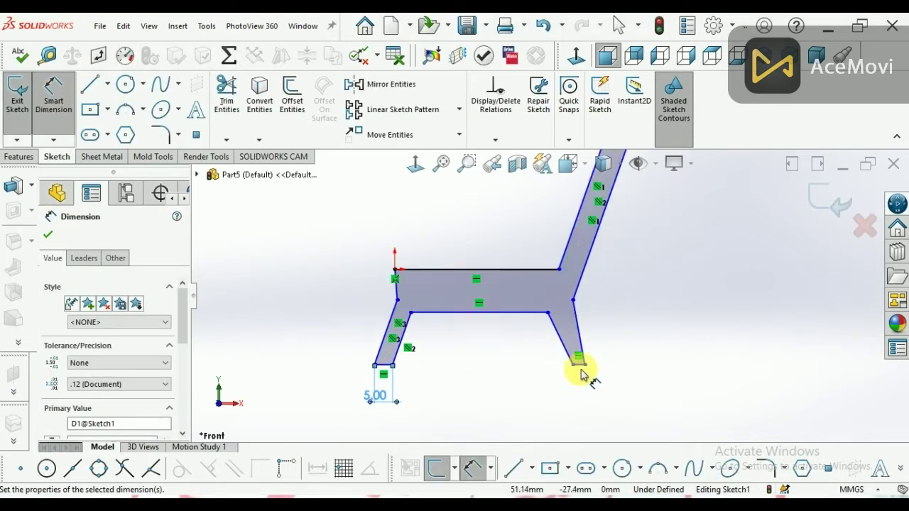
{"action": "left_click", "coordinate": [578, 365]}
{"action": "left_click", "coordinate": [581, 397]}
{"action": "type", "text": "5"}
{"action": "key", "text": "Return"}
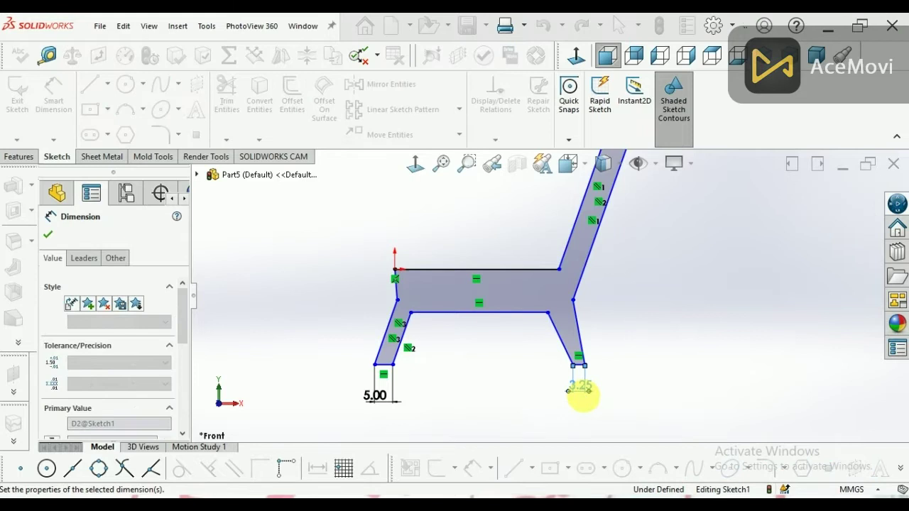
{"action": "scroll", "coordinate": [579, 399], "scroll_direction": "up", "scroll_amount": 1}
{"action": "scroll", "coordinate": [497, 413], "scroll_direction": "up", "scroll_amount": 1}
{"action": "left_click", "coordinate": [593, 203]}
{"action": "left_click", "coordinate": [594, 183]}
{"action": "type", "text": "5"}
{"action": "key", "text": "Return"}
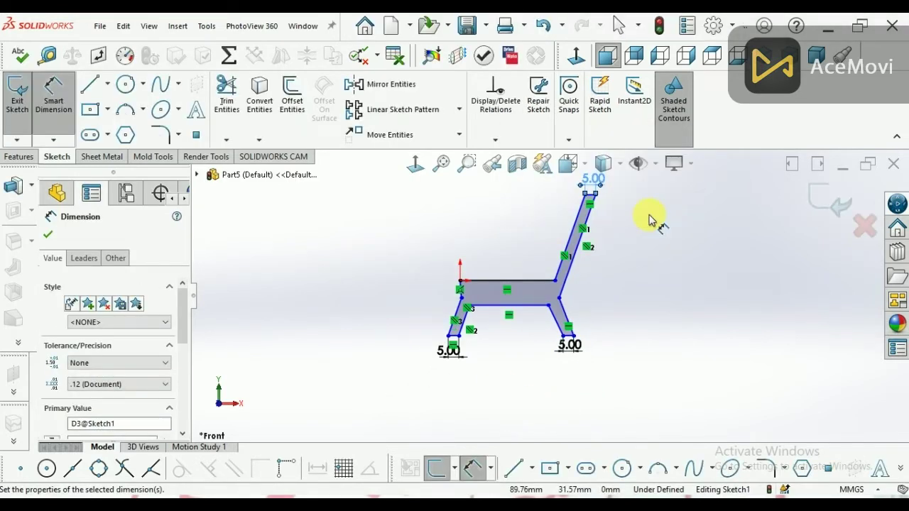
{"action": "scroll", "coordinate": [601, 249], "scroll_direction": "down", "scroll_amount": 1}
{"action": "scroll", "coordinate": [468, 333], "scroll_direction": "down", "scroll_amount": 1}
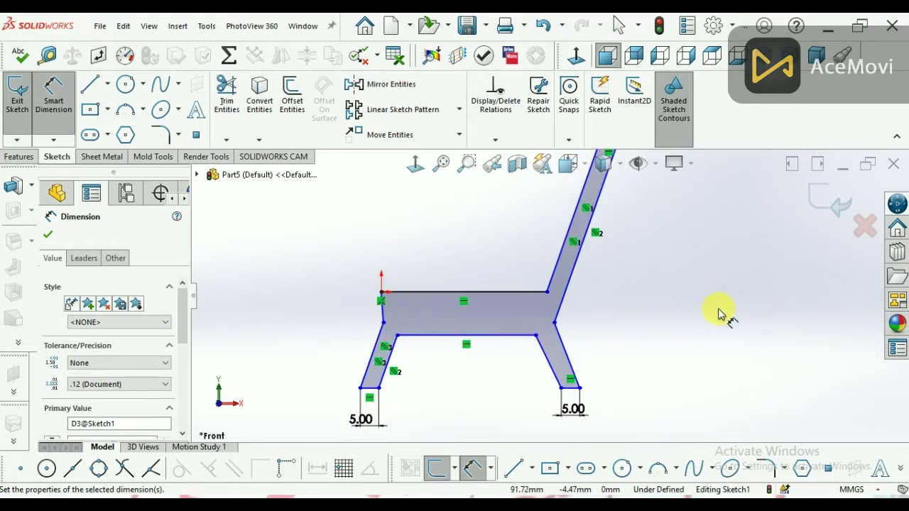
- Extrude the chair profile 40 mm into a solid Boss-Extrude1
{"action": "left_click", "coordinate": [13, 186]}
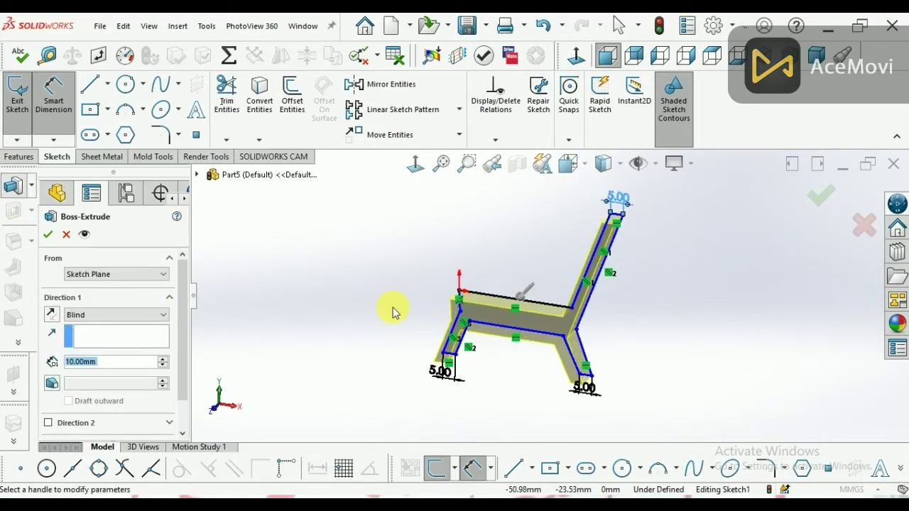
{"action": "left_click", "coordinate": [163, 359]}
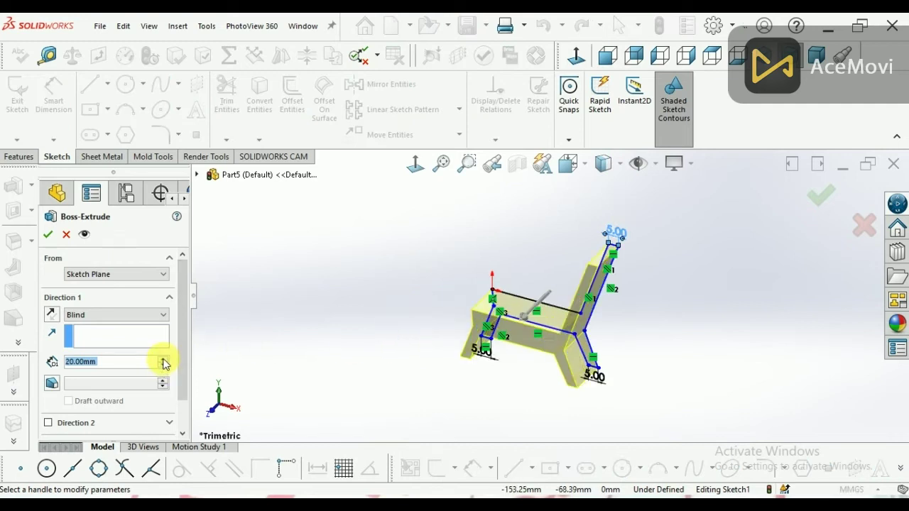
{"action": "left_click", "coordinate": [163, 359]}
{"action": "left_click", "coordinate": [163, 359]}
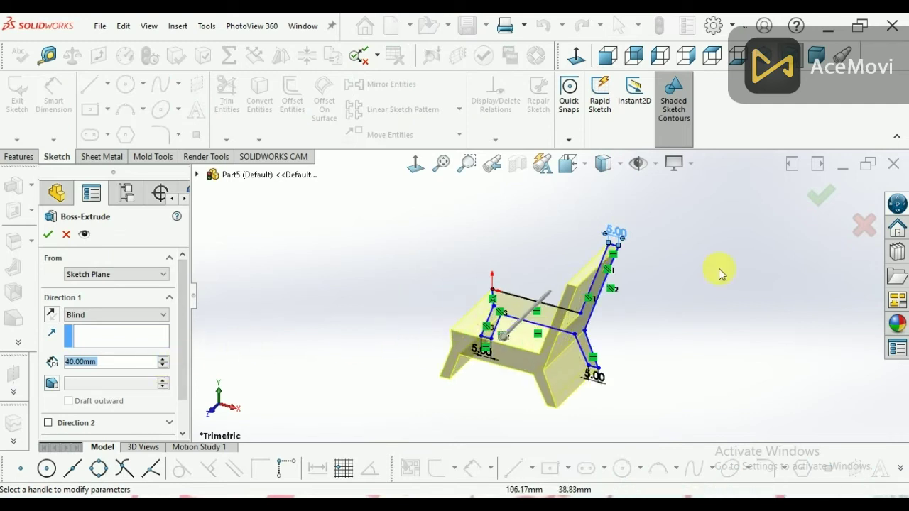
{"action": "left_click", "coordinate": [814, 205]}
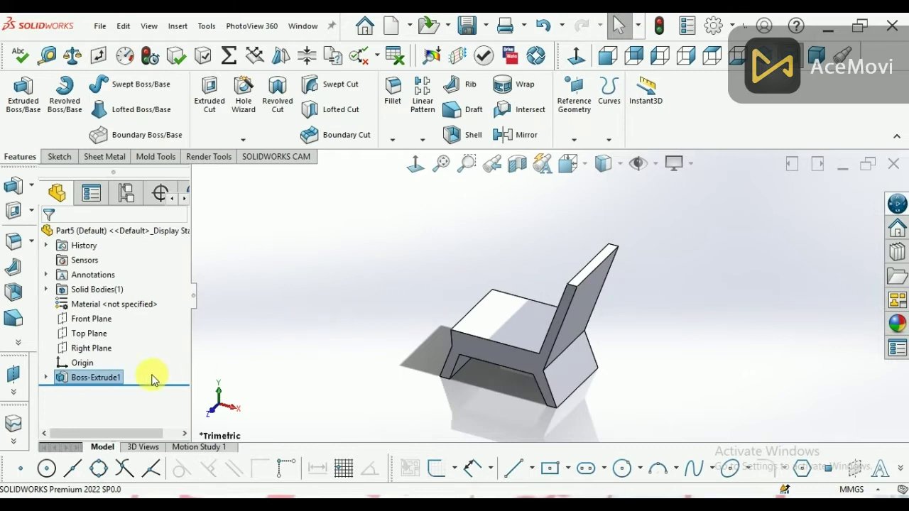
- Fillet the seat's front edge and top face with a 5 mm radius
{"action": "left_click", "coordinate": [16, 242]}
{"action": "left_click", "coordinate": [505, 349]}
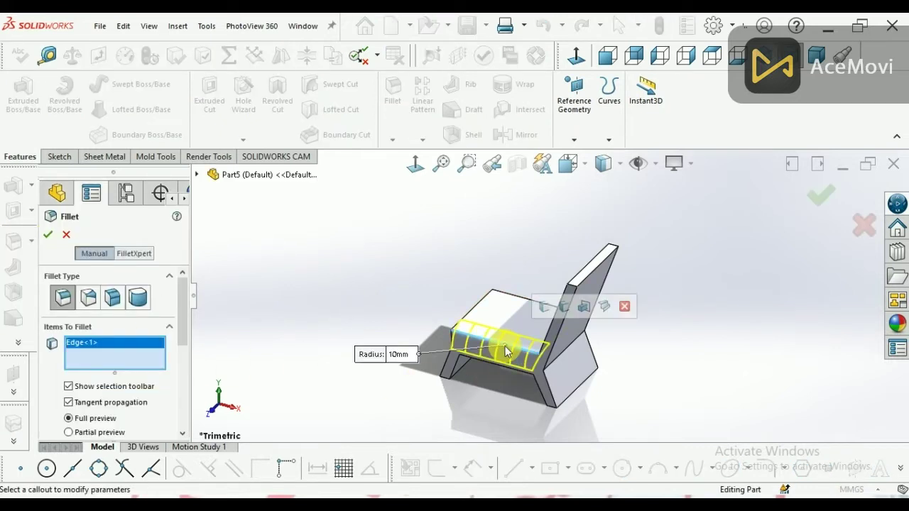
{"action": "scroll", "coordinate": [182, 360], "scroll_direction": "down", "scroll_amount": 2}
{"action": "scroll", "coordinate": [167, 370], "scroll_direction": "down", "scroll_amount": 1}
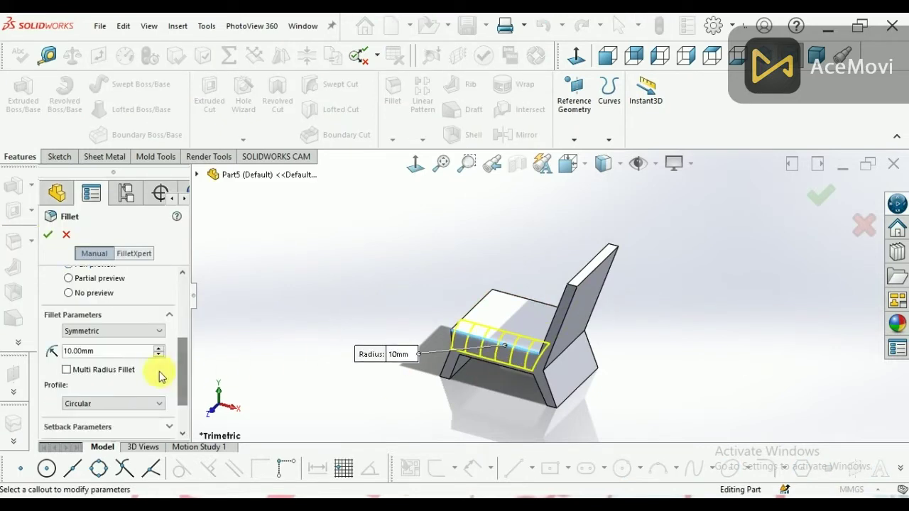
{"action": "type", "text": "5"}
{"action": "key", "text": "Return"}
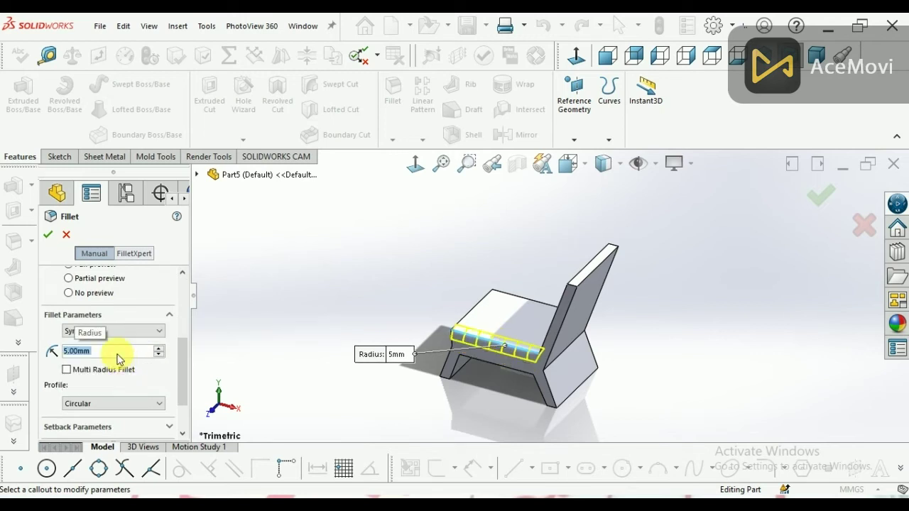
{"action": "left_click", "coordinate": [470, 316]}
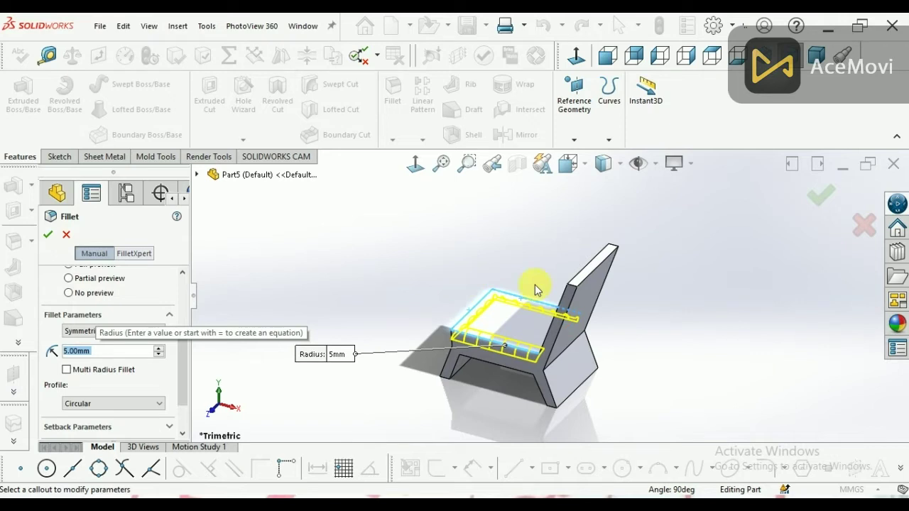
{"action": "left_click", "coordinate": [817, 200]}
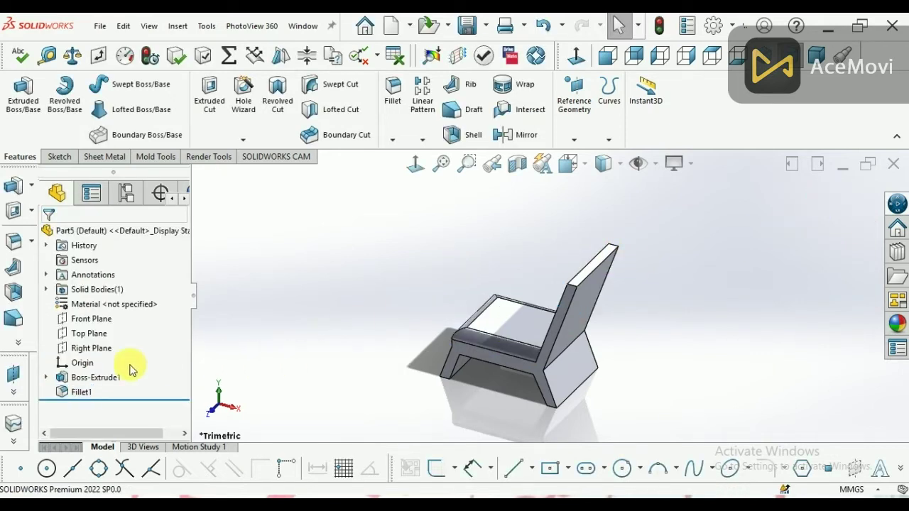
- Start a second fillet on two seat edges with a 1.5 mm radius
{"action": "left_click", "coordinate": [13, 241]}
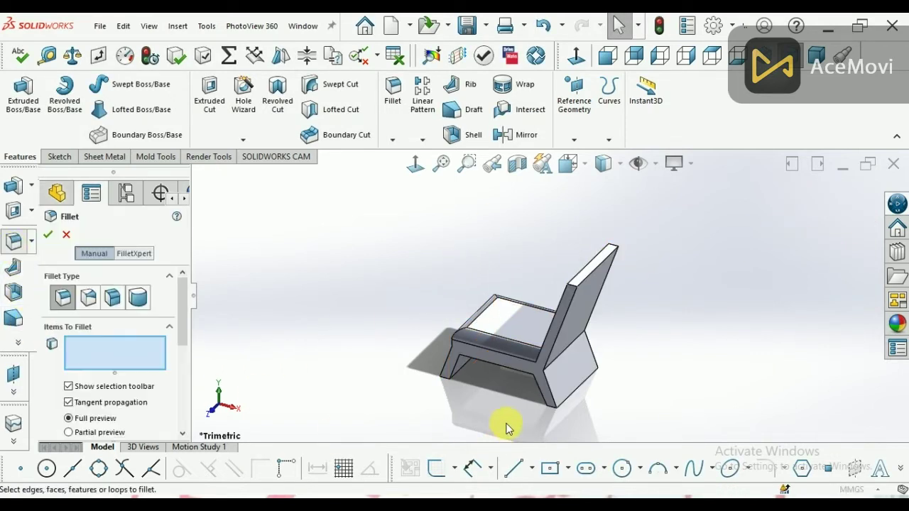
{"action": "left_click", "coordinate": [506, 364]}
{"action": "left_click", "coordinate": [514, 390]}
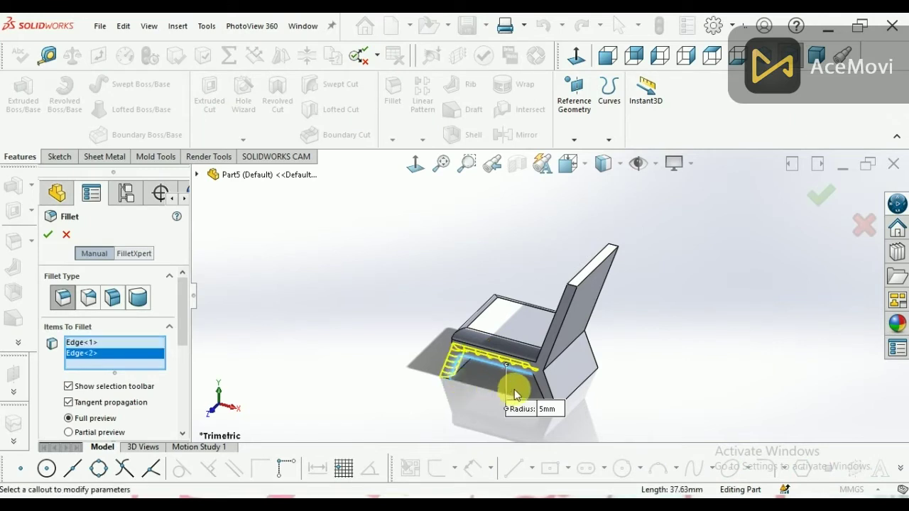
{"action": "scroll", "coordinate": [177, 366], "scroll_direction": "down", "scroll_amount": 2}
{"action": "scroll", "coordinate": [119, 384], "scroll_direction": "down", "scroll_amount": 2}
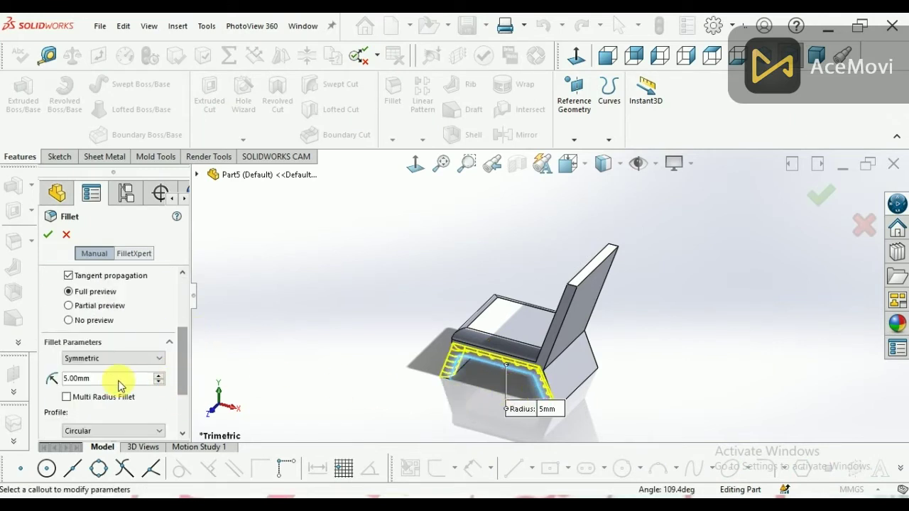
{"action": "left_click", "coordinate": [119, 381]}
{"action": "type", "text": "6.5"}
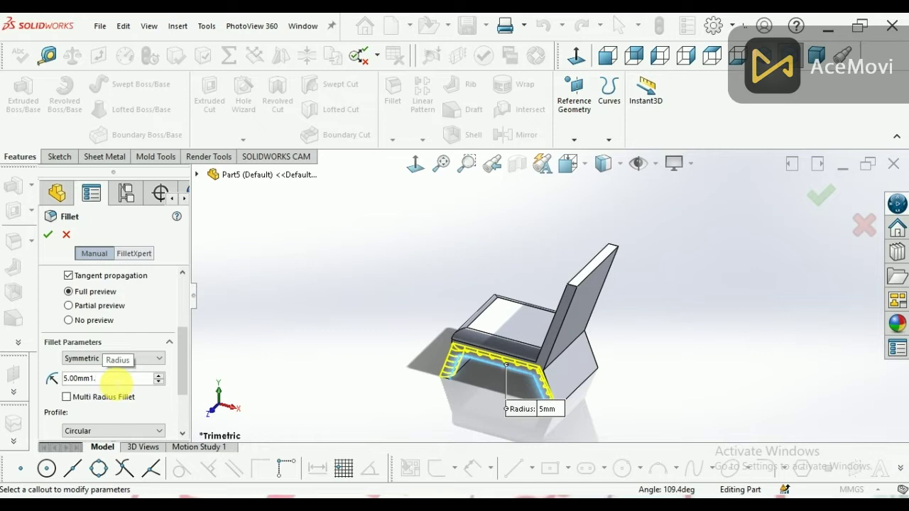
{"action": "key", "text": "Return"}
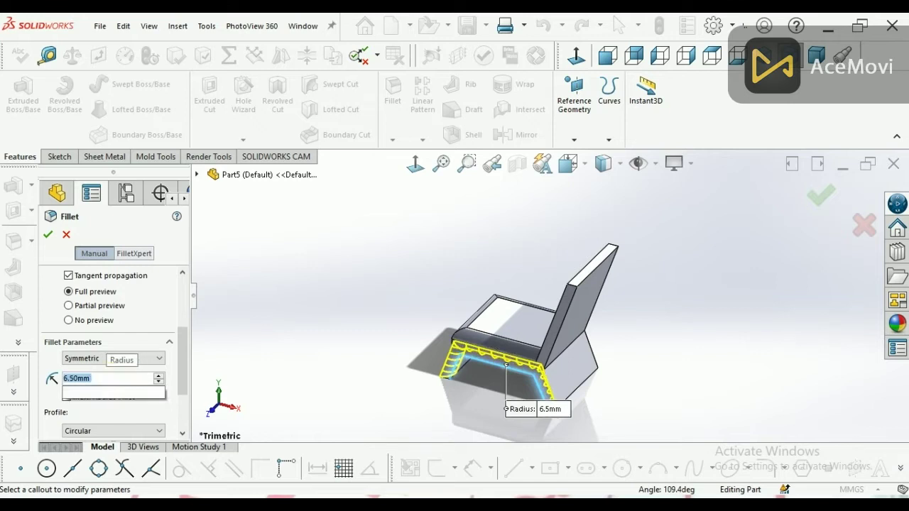
{"action": "type", "text": "1.5"}
{"action": "key", "text": "Return"}
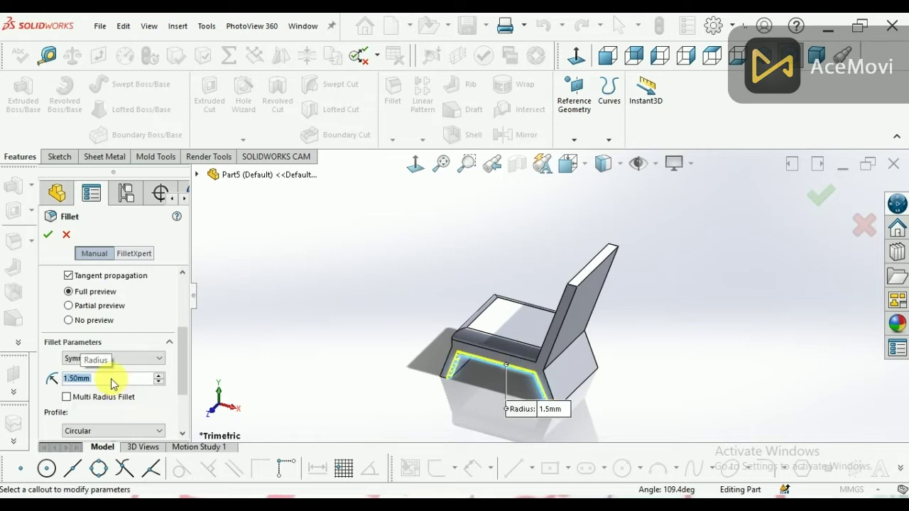
- Add the vertical edge, seat-frame edges and backrest edges to the 1.5 mm fillet
{"action": "scroll", "coordinate": [588, 407], "scroll_direction": "down", "scroll_amount": 5}
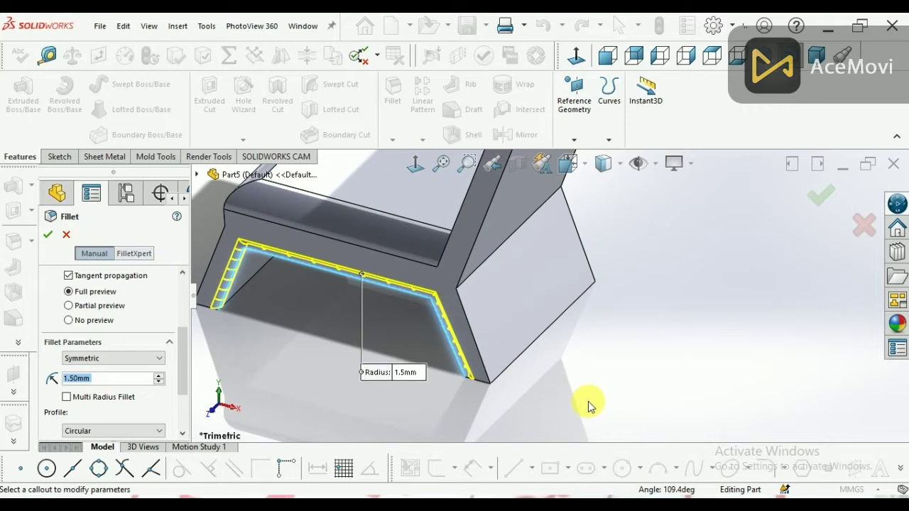
{"action": "left_click", "coordinate": [478, 353]}
{"action": "left_click", "coordinate": [508, 370]}
{"action": "left_click", "coordinate": [586, 260]}
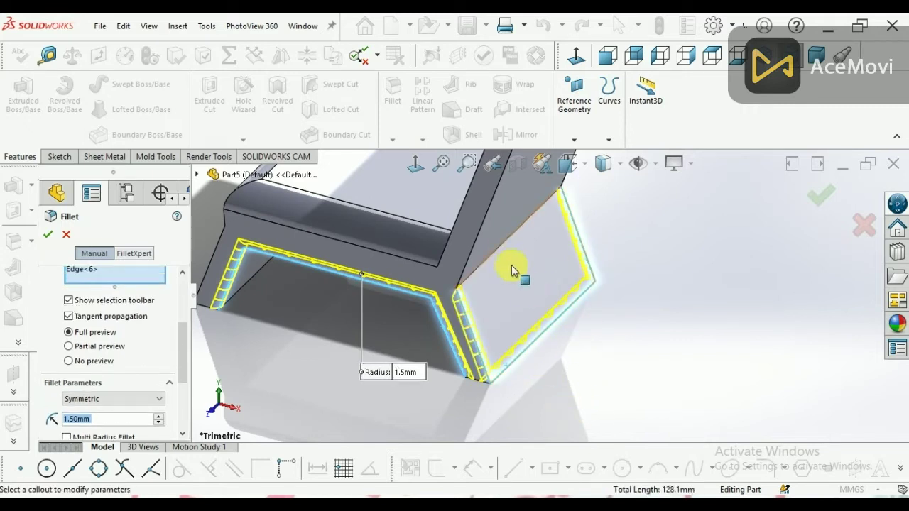
{"action": "scroll", "coordinate": [506, 319], "scroll_direction": "up", "scroll_amount": 3}
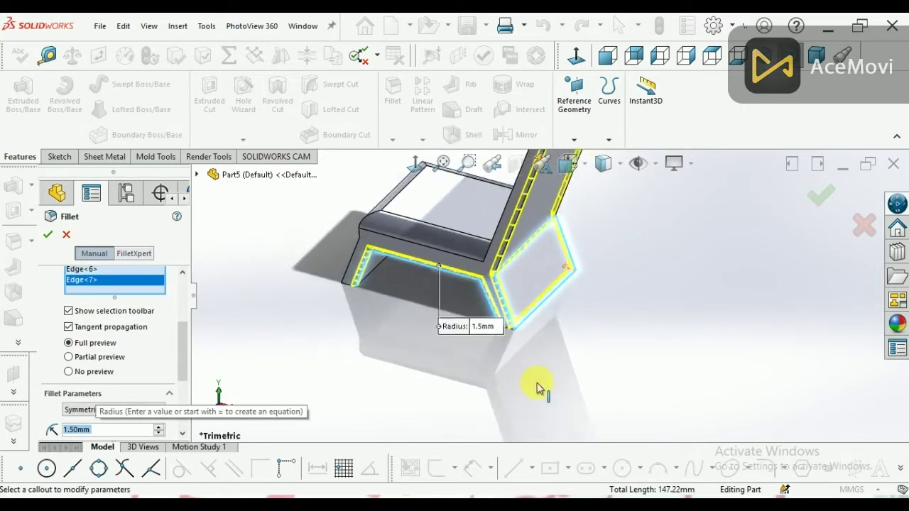
{"action": "middle_click_drag", "start_coordinate": [541, 385], "coordinate": [577, 203]}
{"action": "left_click", "coordinate": [553, 211]}
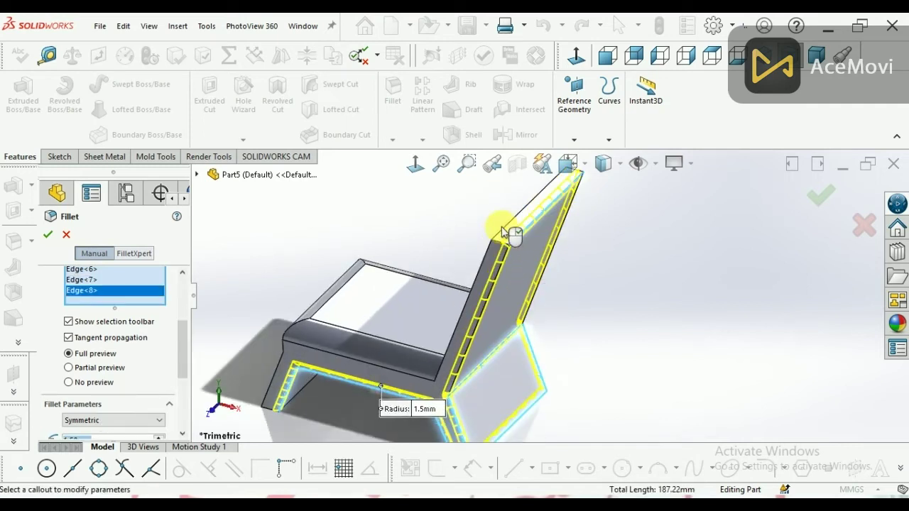
{"action": "left_click", "coordinate": [504, 240]}
{"action": "left_click", "coordinate": [485, 272]}
{"action": "middle_click_drag", "start_coordinate": [436, 355], "coordinate": [430, 416]}
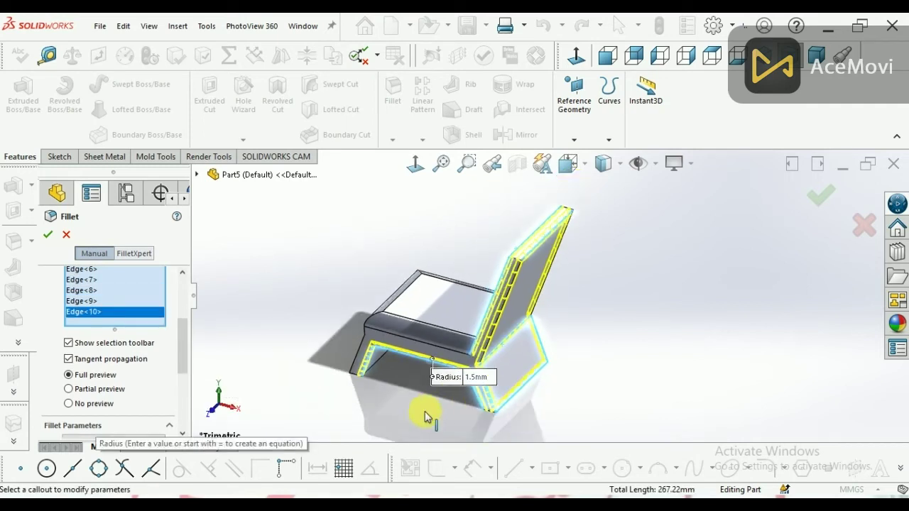
{"action": "left_click", "coordinate": [345, 376]}
{"action": "mouse_move", "coordinate": [346, 376]}
{"action": "middle_mouse_down"}
{"action": "mouse_move", "coordinate": [492, 420]}
{"action": "mouse_move", "coordinate": [523, 412]}
{"action": "mouse_move", "coordinate": [598, 345]}
{"action": "mouse_move", "coordinate": [477, 379]}
{"action": "mouse_move", "coordinate": [519, 421]}
{"action": "middle_mouse_up"}
- Add the remaining upper, frame, top-face and underside edges, then apply the 1.5 mm fillet
{"action": "scroll", "coordinate": [398, 227], "scroll_direction": "down", "scroll_amount": 3}
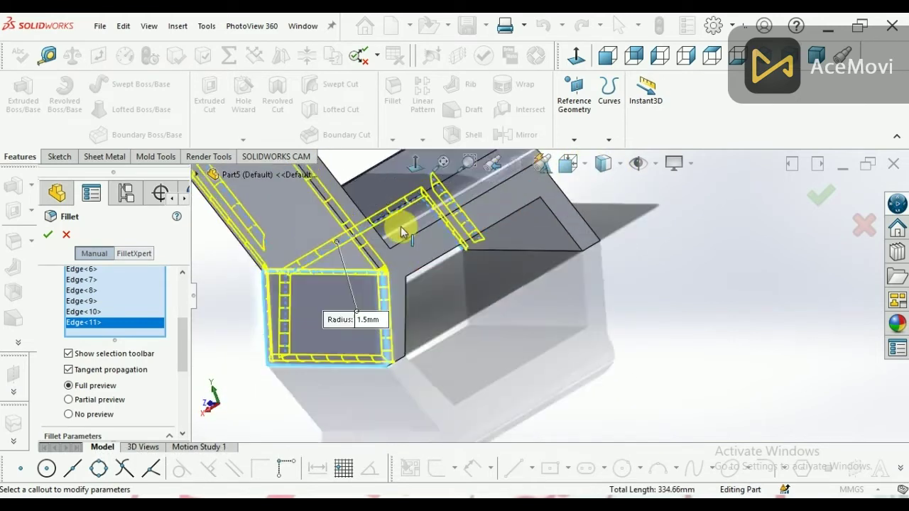
{"action": "scroll", "coordinate": [398, 226], "scroll_direction": "down", "scroll_amount": 2}
{"action": "left_click", "coordinate": [359, 213]}
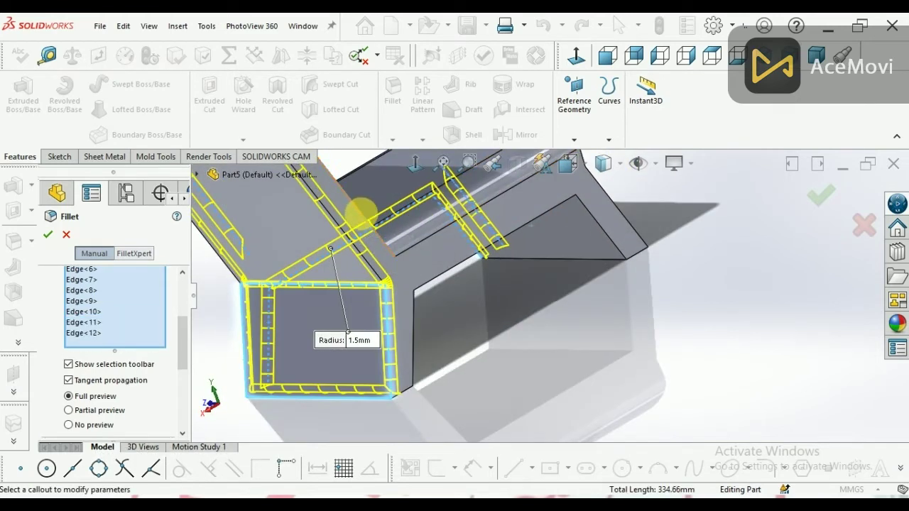
{"action": "left_click", "coordinate": [414, 335]}
{"action": "left_click", "coordinate": [529, 258]}
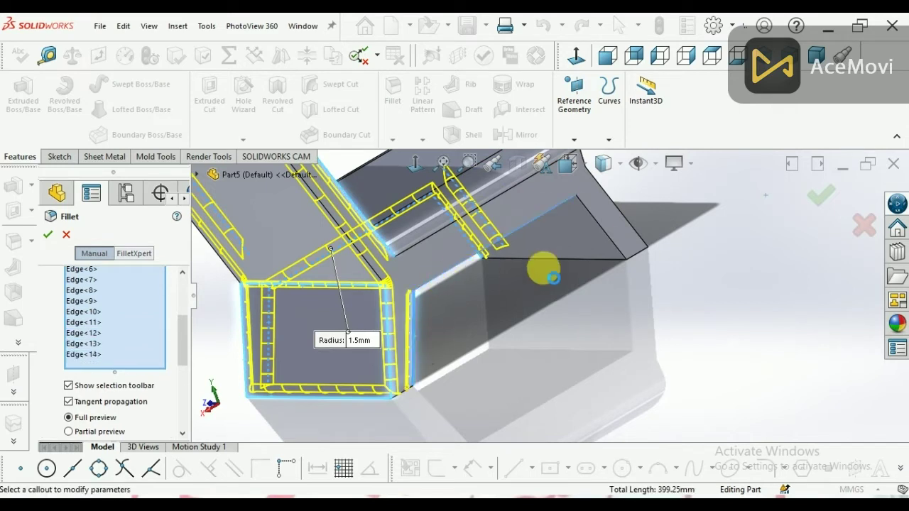
{"action": "left_click", "coordinate": [600, 228]}
{"action": "left_click", "coordinate": [638, 245]}
{"action": "mouse_move", "coordinate": [687, 288]}
{"action": "middle_mouse_down"}
{"action": "mouse_move", "coordinate": [615, 324]}
{"action": "mouse_move", "coordinate": [653, 371]}
{"action": "middle_mouse_up"}
{"action": "left_click", "coordinate": [686, 260]}
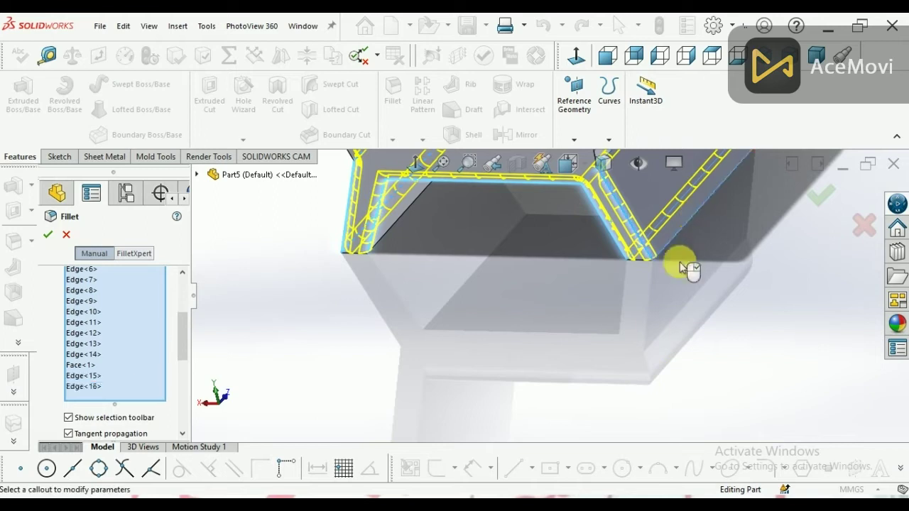
{"action": "middle_click_drag", "start_coordinate": [686, 260], "coordinate": [646, 357]}
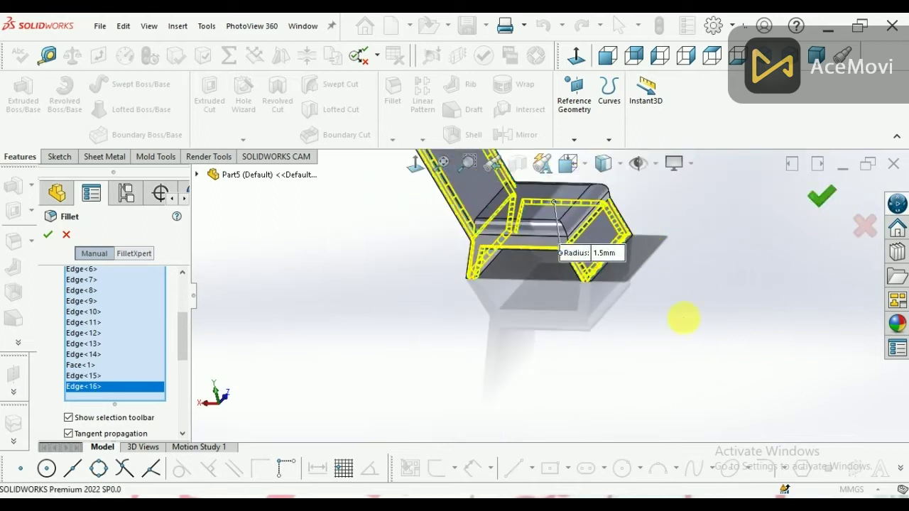
{"action": "key", "text": "Return"}
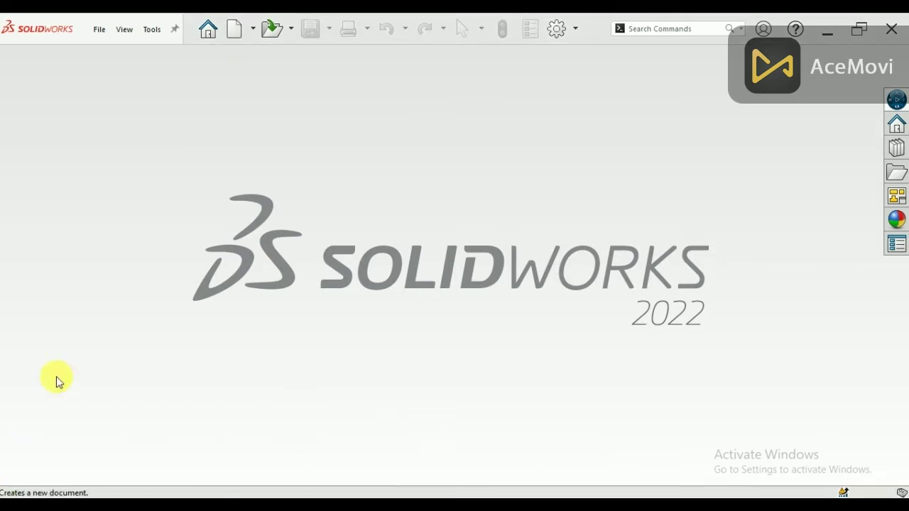
- Create a new assembly and place the Boat 01 hull and chair1 in it
{"action": "left_click", "coordinate": [240, 33]}
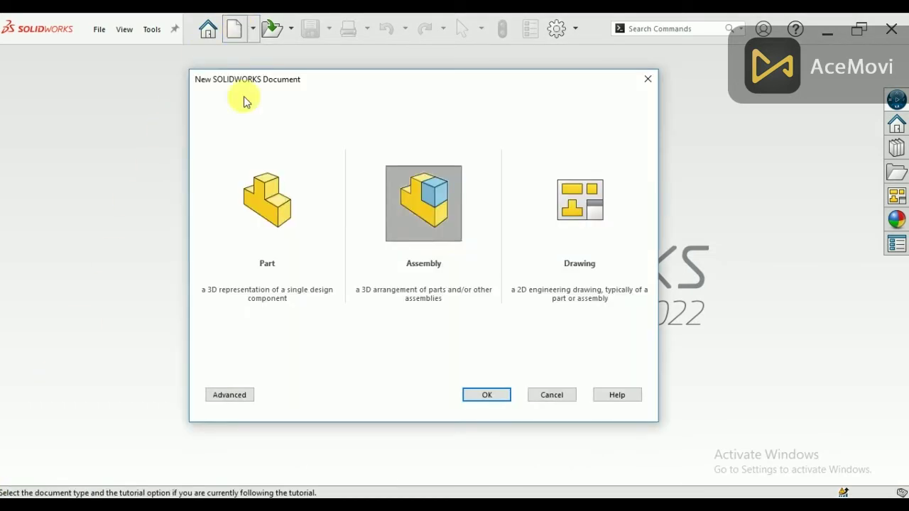
{"action": "left_click", "coordinate": [487, 396]}
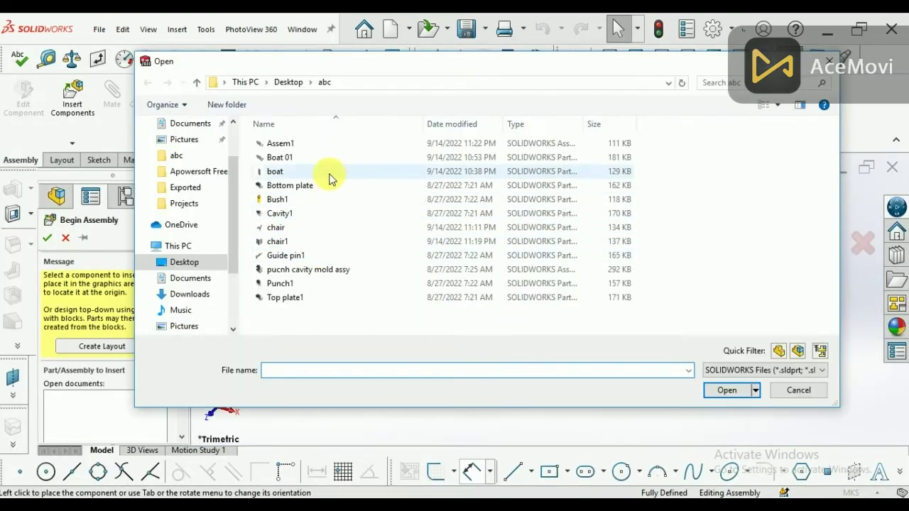
{"action": "left_click", "coordinate": [279, 157]}
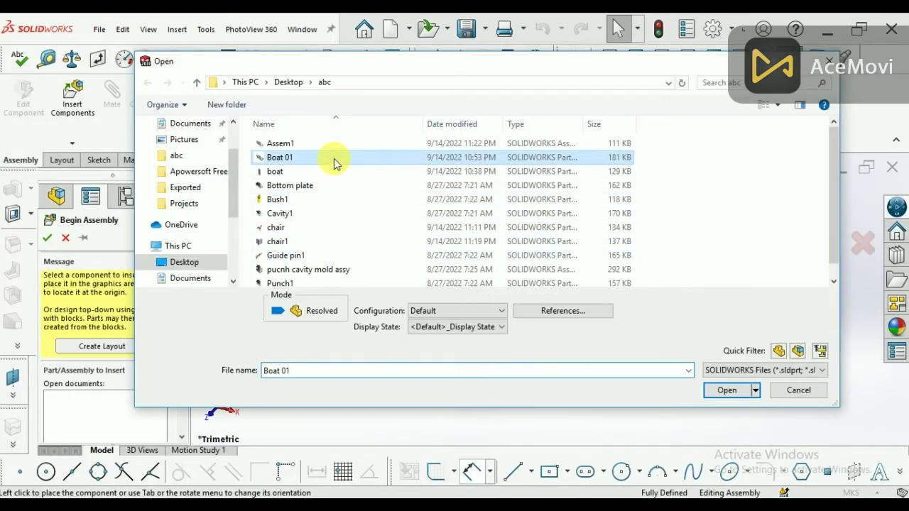
{"action": "left_click", "coordinate": [316, 242], "text": "ctrl"}
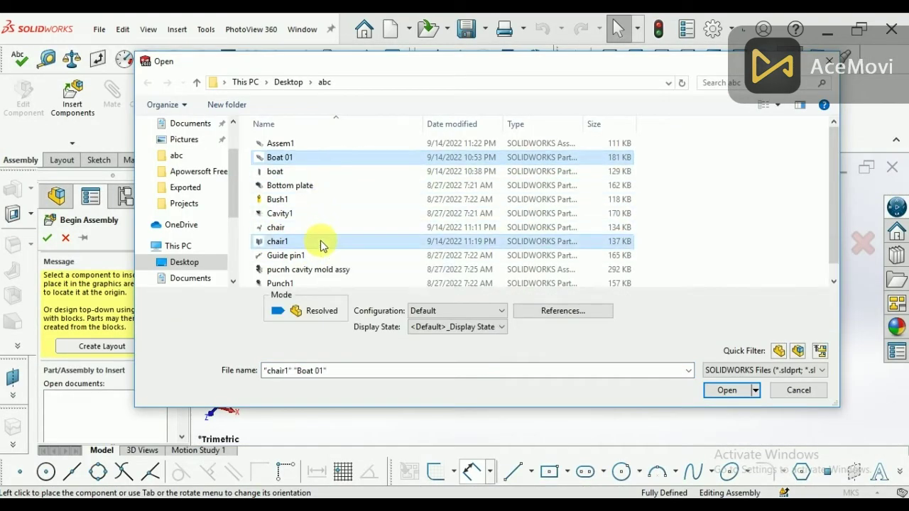
{"action": "left_click", "coordinate": [717, 390]}
{"action": "left_click", "coordinate": [497, 334]}
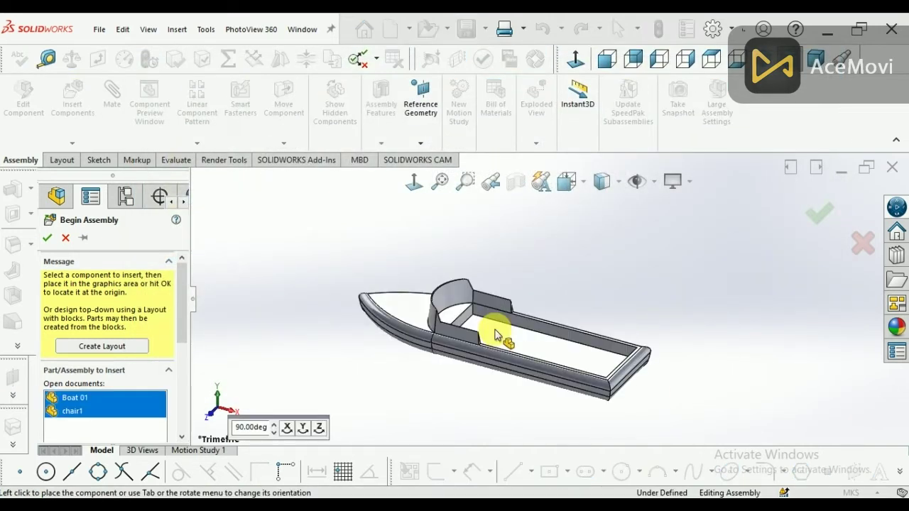
{"action": "scroll", "coordinate": [552, 307], "scroll_direction": "up", "scroll_amount": 3}
{"action": "left_click", "coordinate": [567, 257]}
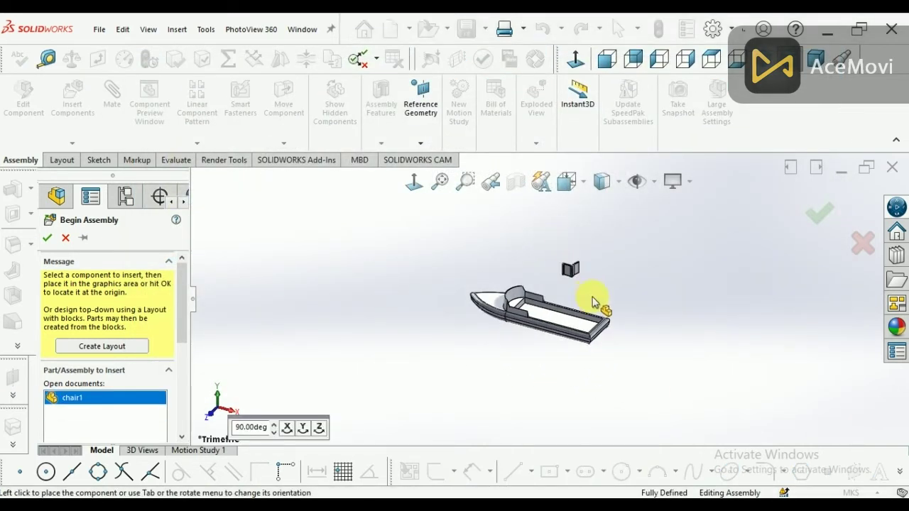
{"action": "scroll", "coordinate": [587, 286], "scroll_direction": "down", "scroll_amount": 3}
{"action": "scroll", "coordinate": [586, 286], "scroll_direction": "down", "scroll_amount": 3}
- Add a coincident mate between a boat face and a chair face
{"action": "left_click", "coordinate": [118, 144]}
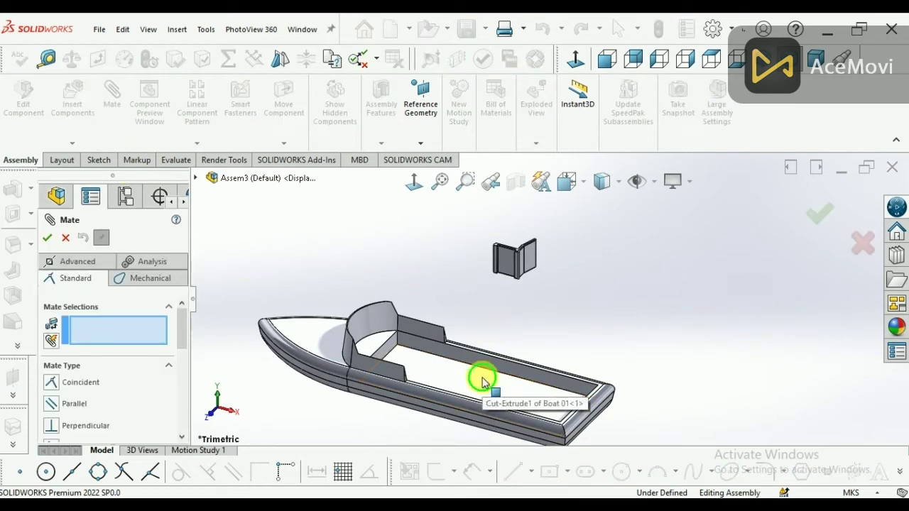
{"action": "left_click", "coordinate": [481, 377]}
{"action": "scroll", "coordinate": [507, 278], "scroll_direction": "down", "scroll_amount": 2}
{"action": "scroll", "coordinate": [497, 266], "scroll_direction": "down", "scroll_amount": 2}
{"action": "left_click", "coordinate": [489, 266]}
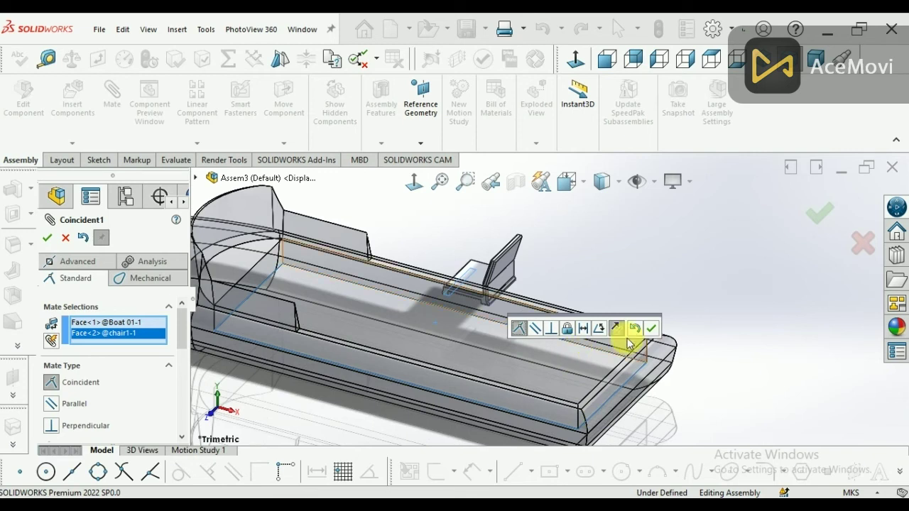
{"action": "left_click", "coordinate": [651, 328]}
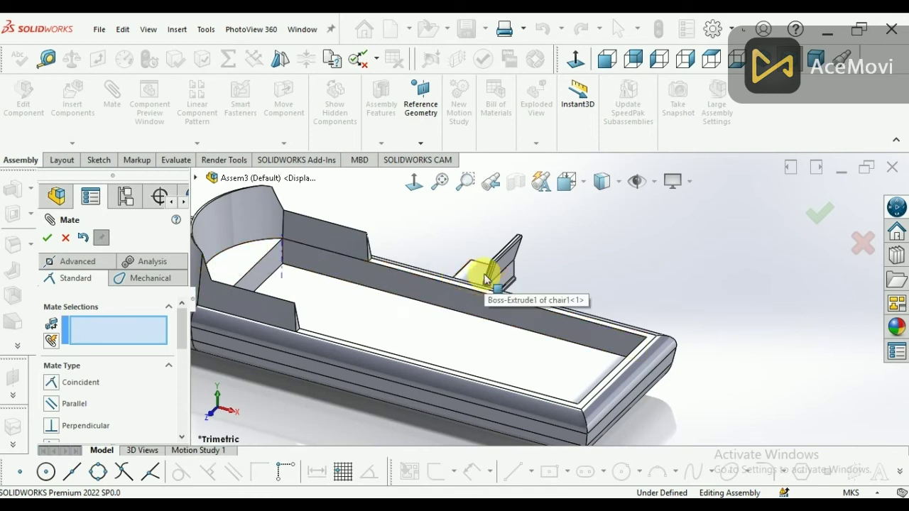
- Select a chair face and the boat's side wall face as mate partners
{"action": "scroll", "coordinate": [485, 280], "scroll_direction": "down", "scroll_amount": 5}
{"action": "scroll", "coordinate": [497, 284], "scroll_direction": "down", "scroll_amount": 2}
{"action": "left_click", "coordinate": [552, 293]}
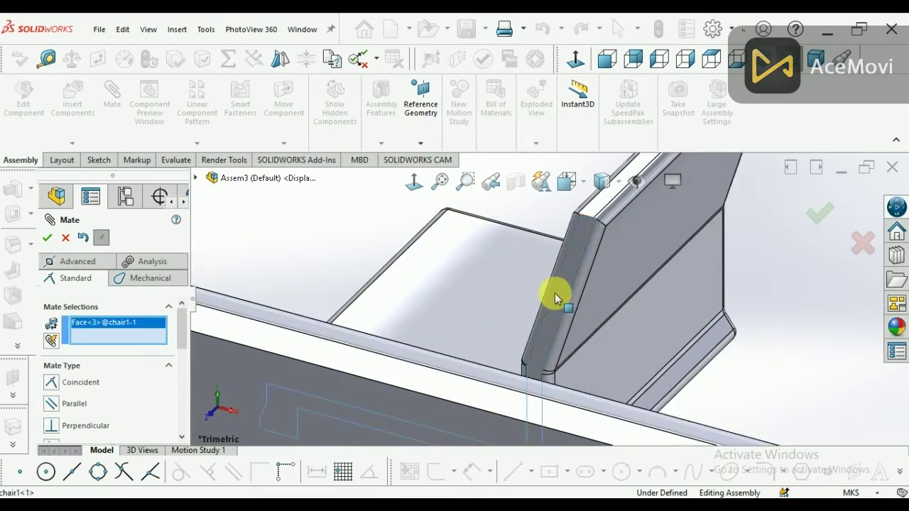
{"action": "scroll", "coordinate": [546, 291], "scroll_direction": "up", "scroll_amount": 3}
{"action": "scroll", "coordinate": [533, 284], "scroll_direction": "up", "scroll_amount": 2}
{"action": "middle_click_drag", "start_coordinate": [495, 252], "coordinate": [365, 310]}
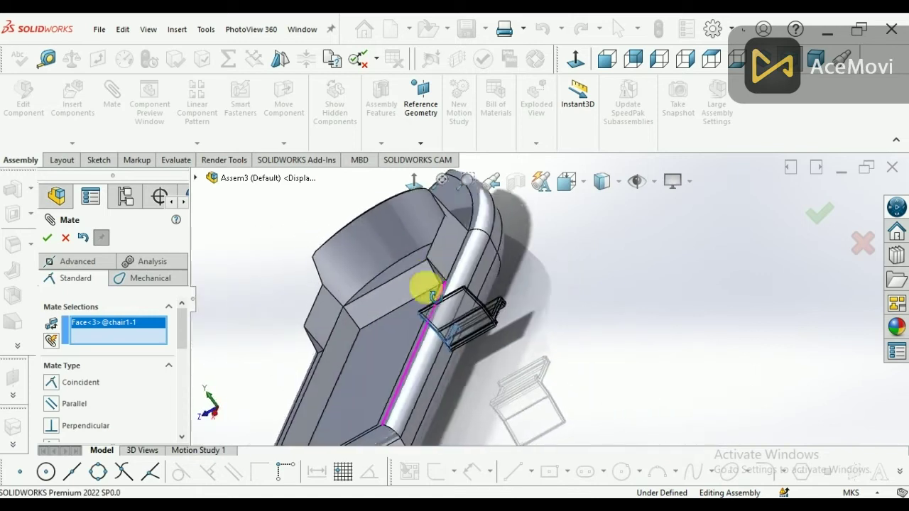
{"action": "left_click", "coordinate": [368, 322]}
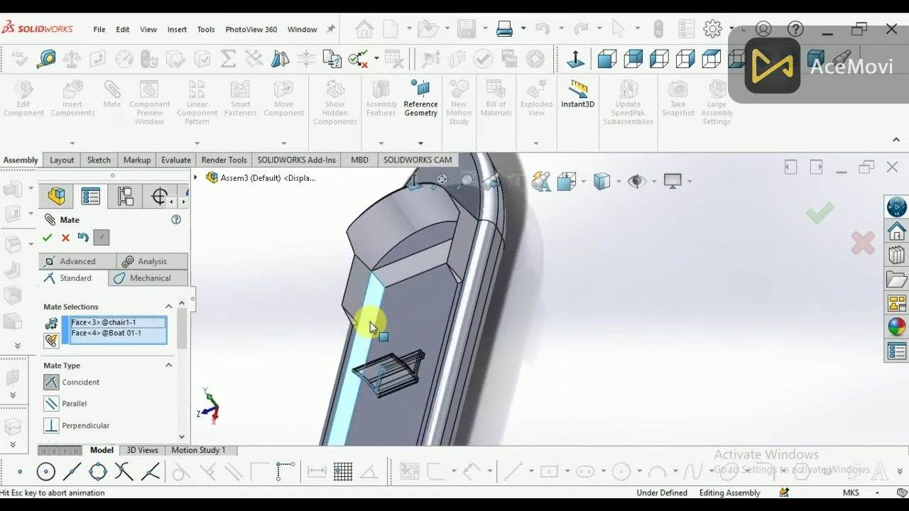
- Make it a distance mate of 0.00756777 m and confirm it
{"action": "left_click", "coordinate": [285, 345]}
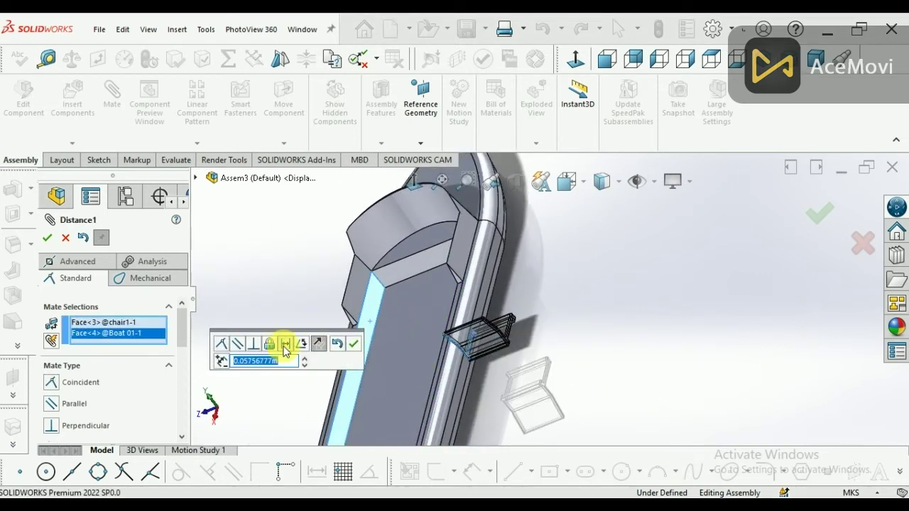
{"action": "left_click", "coordinate": [303, 365]}
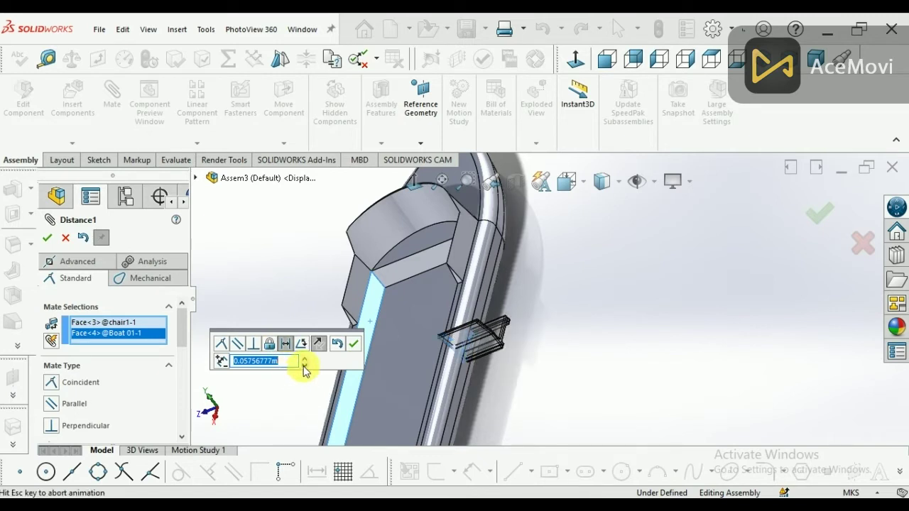
{"action": "left_click", "coordinate": [304, 365]}
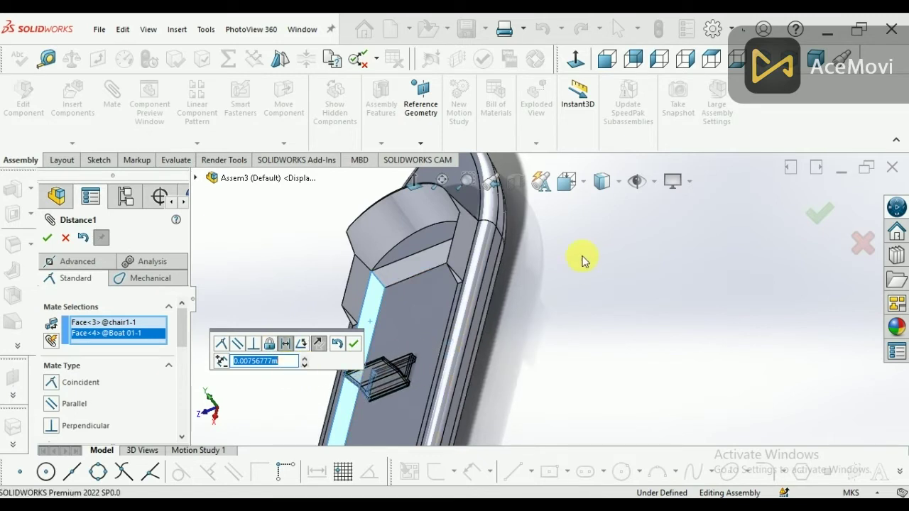
{"action": "key", "text": "ctrl+7"}
{"action": "scroll", "coordinate": [629, 270], "scroll_direction": "down", "scroll_amount": 3}
{"action": "scroll", "coordinate": [609, 314], "scroll_direction": "down", "scroll_amount": 2}
{"action": "left_click", "coordinate": [353, 347]}
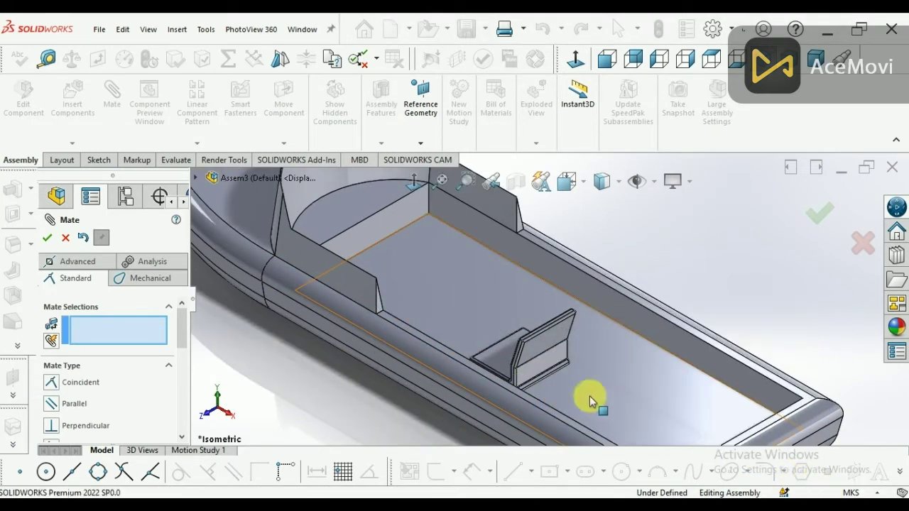
{"action": "scroll", "coordinate": [590, 398], "scroll_direction": "up", "scroll_amount": 3}
{"action": "left_click", "coordinate": [818, 213]}
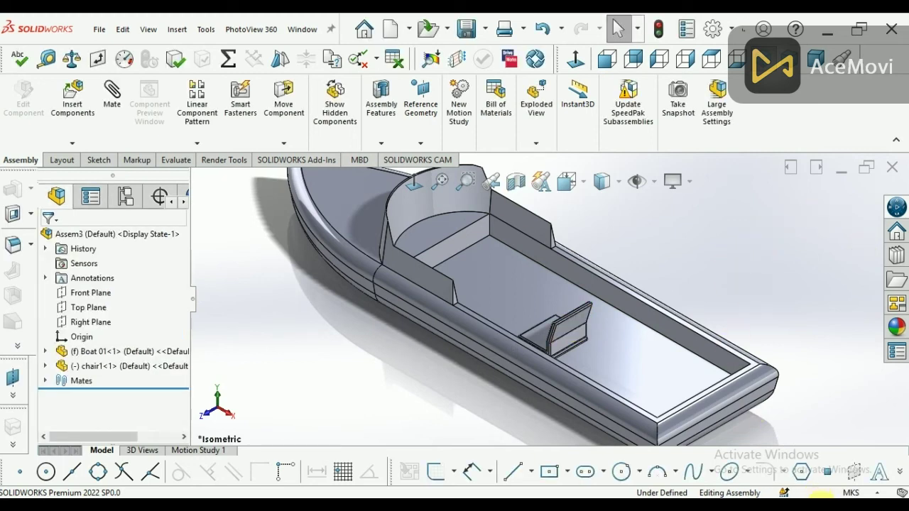
- Switch the document units to MMGS from the status bar
{"action": "left_click", "coordinate": [822, 494]}
{"action": "left_click", "coordinate": [807, 437]}
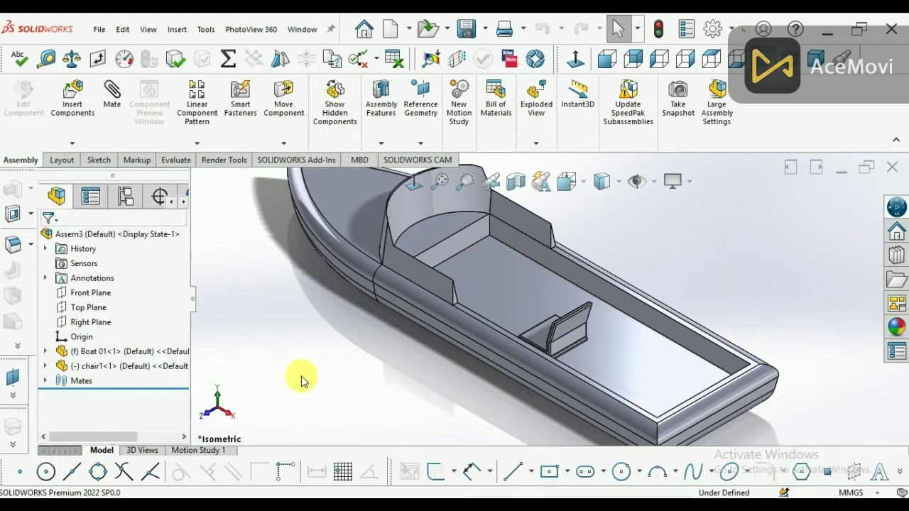
{"action": "mouse_move", "coordinate": [518, 372]}
{"action": "middle_mouse_down"}
{"action": "mouse_move", "coordinate": [644, 248]}
{"action": "mouse_move", "coordinate": [634, 257]}
{"action": "mouse_move", "coordinate": [644, 277]}
{"action": "middle_mouse_up"}
{"action": "scroll", "coordinate": [651, 252], "scroll_direction": "up", "scroll_amount": 2}
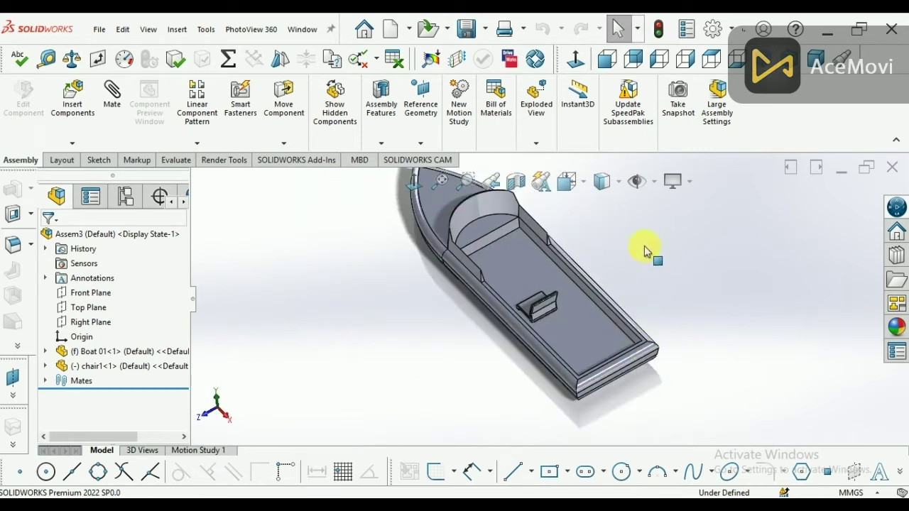
{"action": "scroll", "coordinate": [526, 355], "scroll_direction": "down", "scroll_amount": 5}
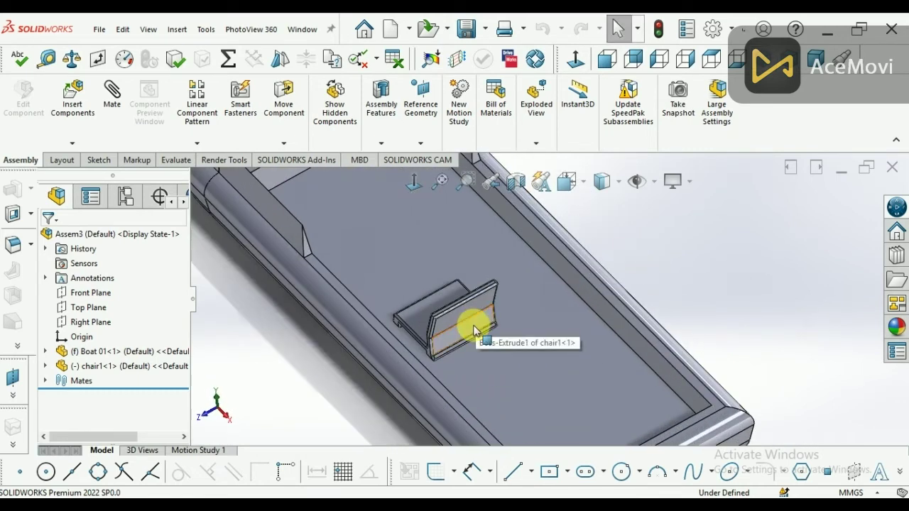
- Edit the Distance1 mate to 2 mm and view the boat from the Top
{"action": "left_click", "coordinate": [46, 380]}
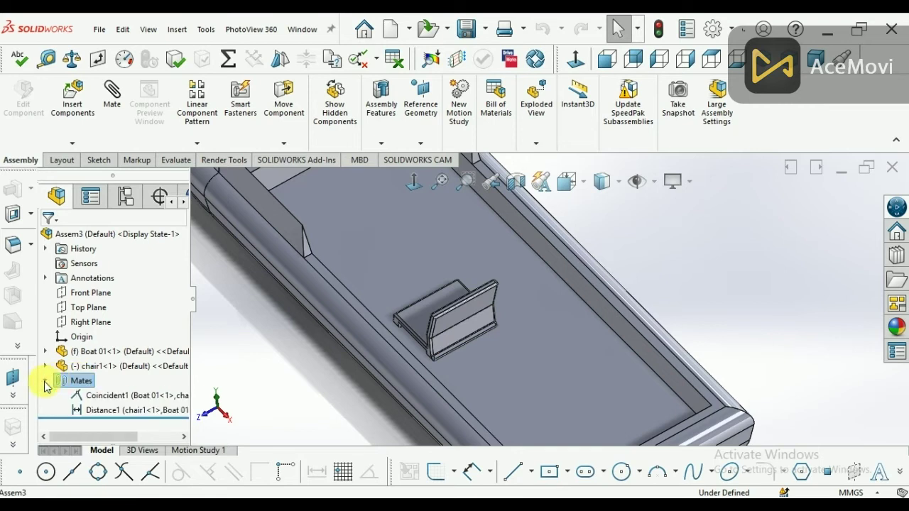
{"action": "left_click", "coordinate": [92, 410]}
{"action": "right_click", "coordinate": [92, 413]}
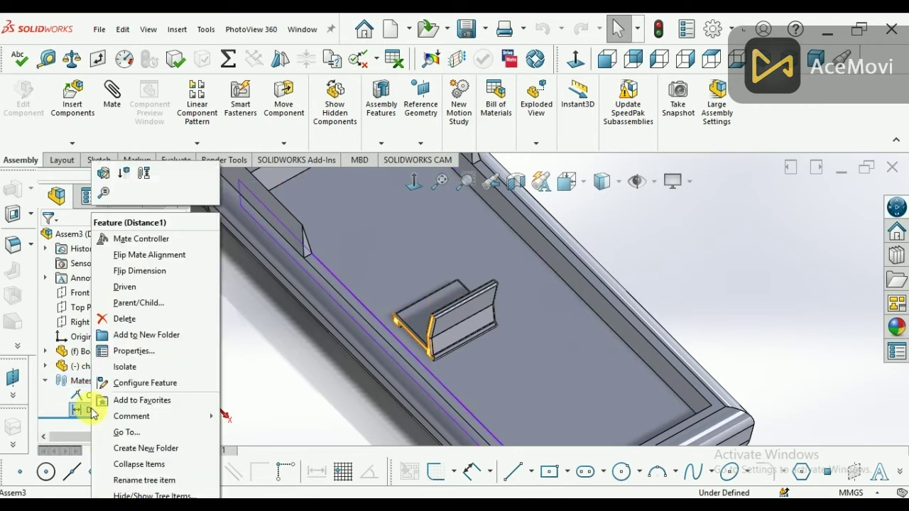
{"action": "left_click", "coordinate": [104, 172]}
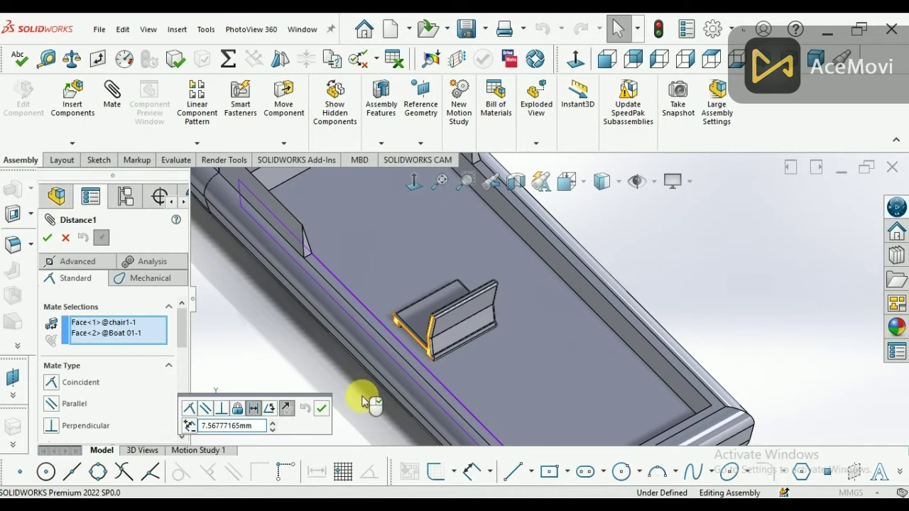
{"action": "left_click_drag", "start_coordinate": [262, 426], "coordinate": [189, 426]}
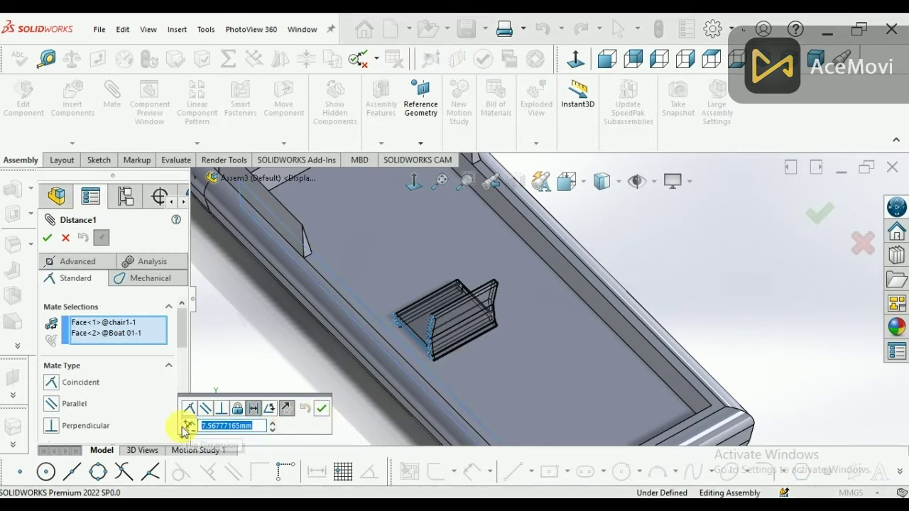
{"action": "type", "text": "2"}
{"action": "key", "text": "Return"}
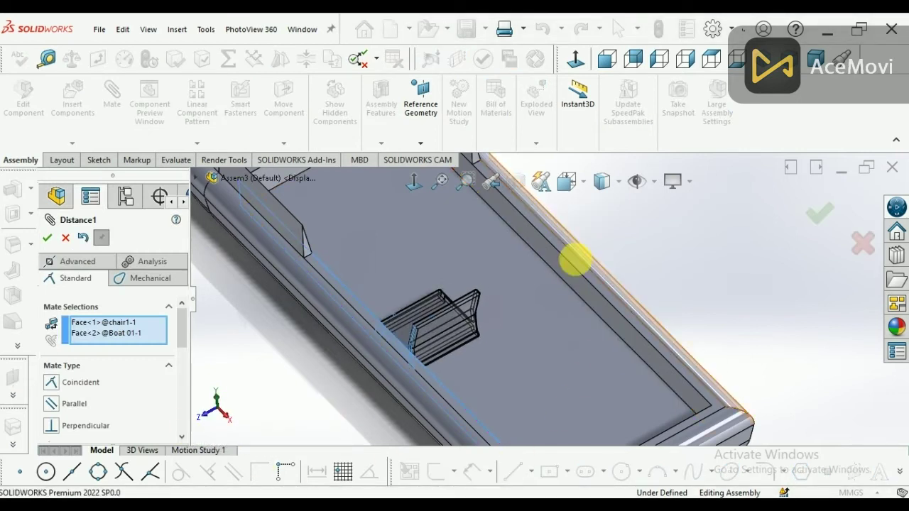
{"action": "left_click", "coordinate": [708, 66]}
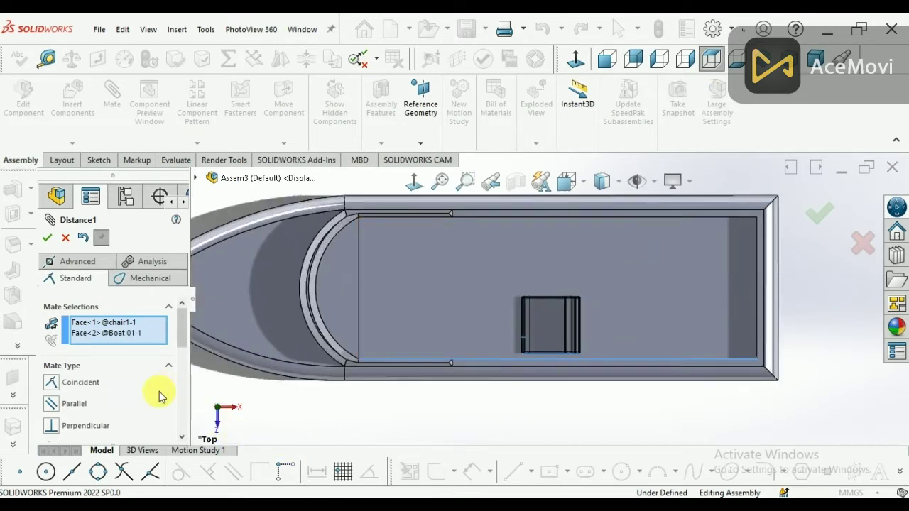
{"action": "scroll", "coordinate": [521, 387], "scroll_direction": "up", "scroll_amount": 2}
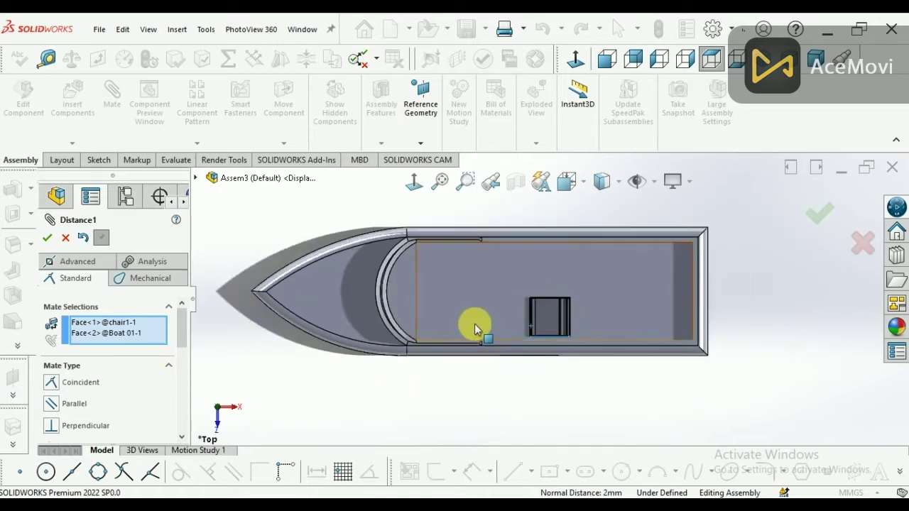
- Tilt the view out of Top and accept the edited Distance1 mate
{"action": "scroll", "coordinate": [469, 325], "scroll_direction": "down", "scroll_amount": 2}
{"action": "middle_click_drag", "start_coordinate": [492, 310], "coordinate": [537, 266]}
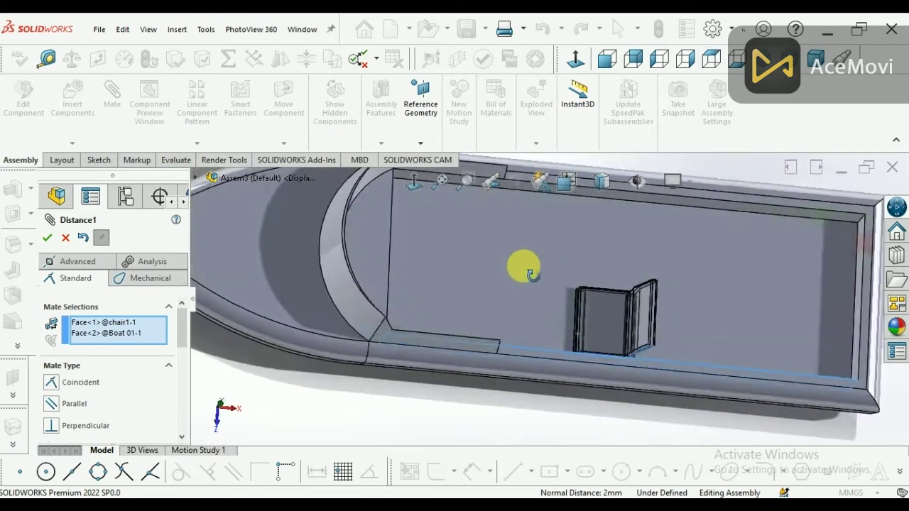
{"action": "scroll", "coordinate": [560, 288], "scroll_direction": "down", "scroll_amount": 2}
{"action": "scroll", "coordinate": [589, 288], "scroll_direction": "down", "scroll_amount": 2}
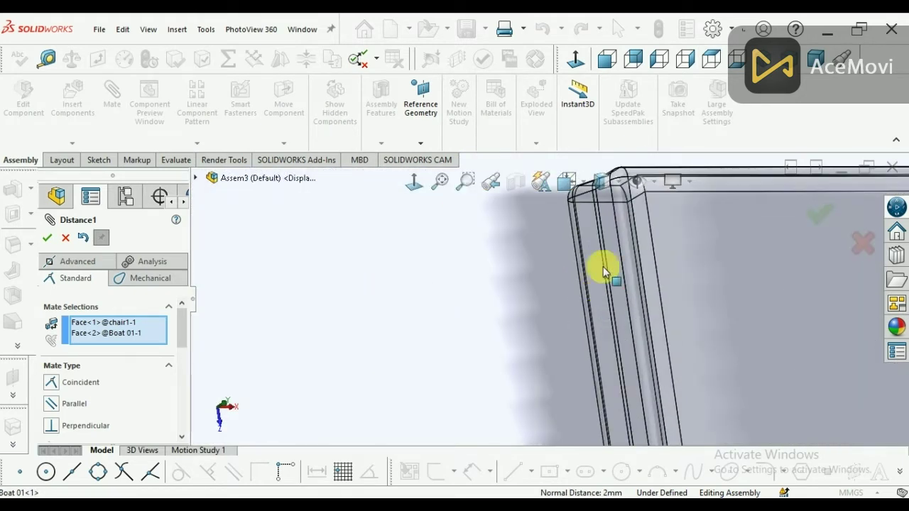
{"action": "scroll", "coordinate": [589, 298], "scroll_direction": "up", "scroll_amount": 2}
{"action": "left_click", "coordinate": [820, 214]}
- Add a 10 mm distance mate between a chair side face and the boat's inner wall
{"action": "scroll", "coordinate": [567, 312], "scroll_direction": "up", "scroll_amount": 1}
{"action": "scroll", "coordinate": [568, 284], "scroll_direction": "down", "scroll_amount": 2}
{"action": "left_click", "coordinate": [566, 278]}
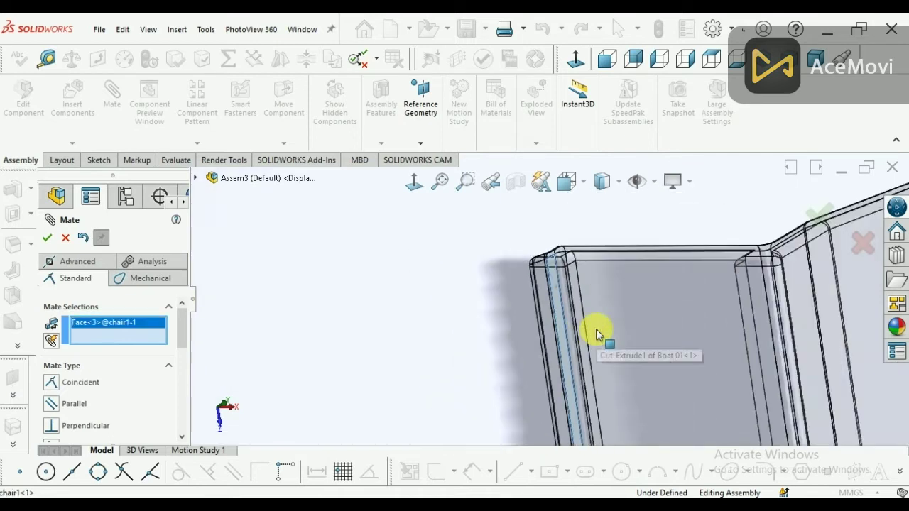
{"action": "scroll", "coordinate": [594, 333], "scroll_direction": "up", "scroll_amount": 2}
{"action": "scroll", "coordinate": [551, 334], "scroll_direction": "up", "scroll_amount": 1}
{"action": "scroll", "coordinate": [372, 319], "scroll_direction": "down", "scroll_amount": 3}
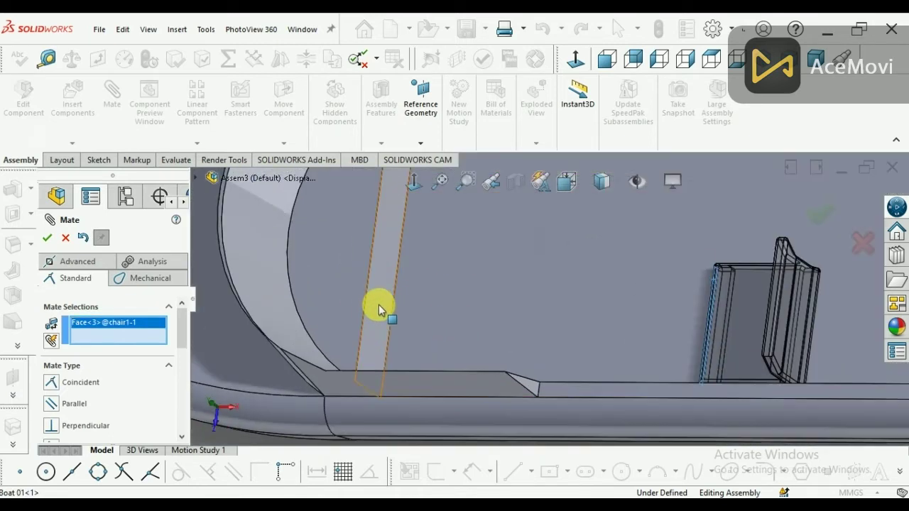
{"action": "left_click", "coordinate": [379, 308]}
{"action": "left_click", "coordinate": [294, 326]}
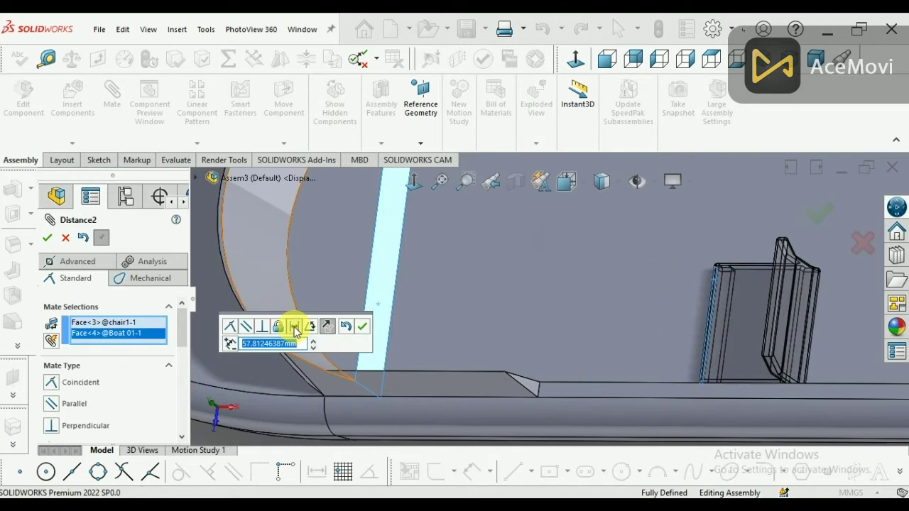
{"action": "type", "text": "5"}
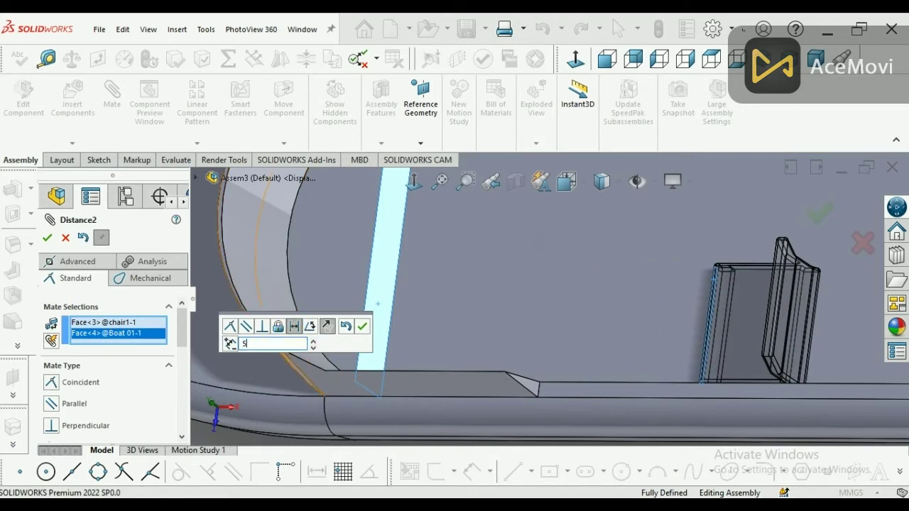
{"action": "key", "text": "Return"}
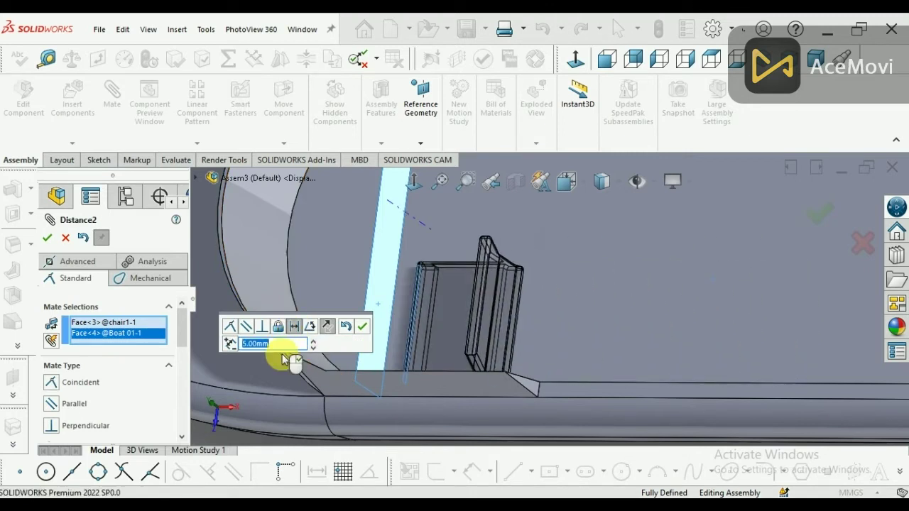
{"action": "type", "text": "0"}
{"action": "key", "text": "Return"}
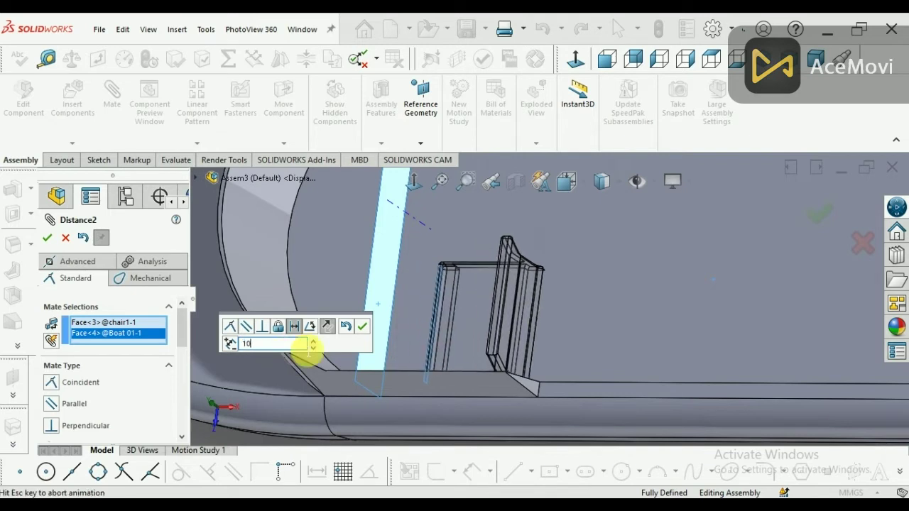
{"action": "left_click", "coordinate": [367, 329]}
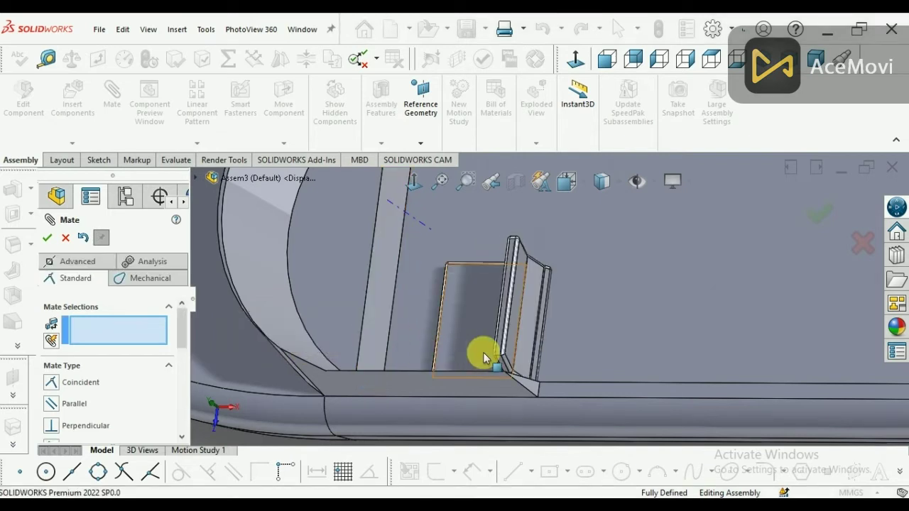
{"action": "scroll", "coordinate": [482, 355], "scroll_direction": "up", "scroll_amount": 3}
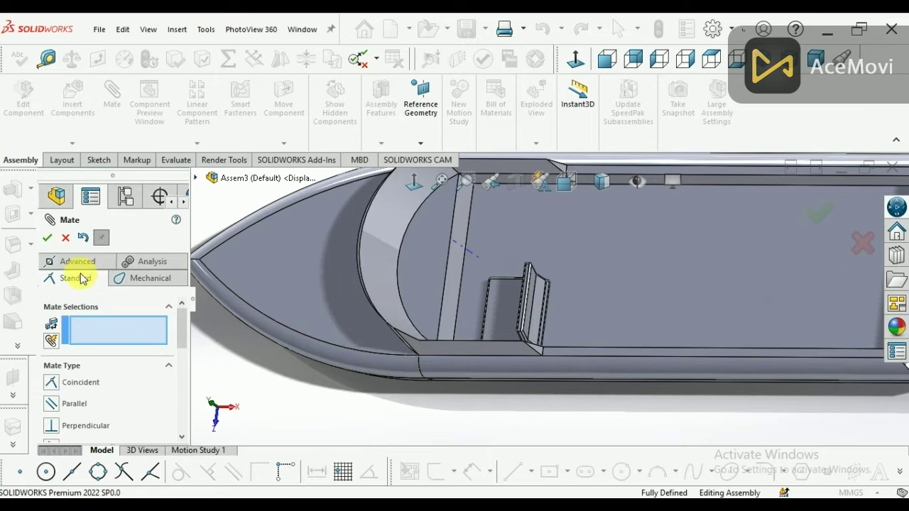
- Close the mate editor and select chair1 to review its options
{"action": "left_click", "coordinate": [48, 243]}
{"action": "scroll", "coordinate": [523, 349], "scroll_direction": "down", "scroll_amount": 2}
{"action": "mouse_move", "coordinate": [523, 348]}
{"action": "middle_mouse_down"}
{"action": "mouse_move", "coordinate": [532, 308]}
{"action": "mouse_move", "coordinate": [523, 344]}
{"action": "mouse_move", "coordinate": [490, 296]}
{"action": "mouse_move", "coordinate": [518, 345]}
{"action": "middle_mouse_up"}
{"action": "scroll", "coordinate": [518, 345], "scroll_direction": "up", "scroll_amount": 3}
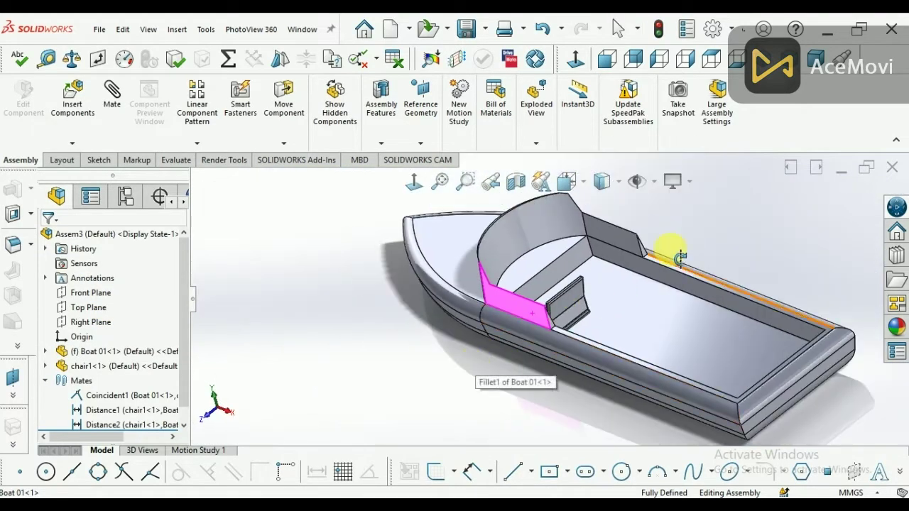
{"action": "left_click", "coordinate": [125, 366]}
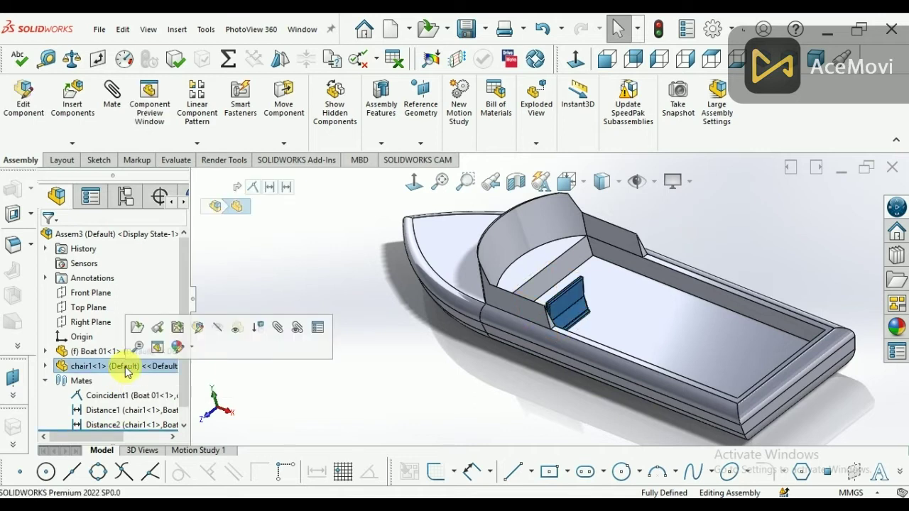
{"action": "left_click", "coordinate": [570, 319]}
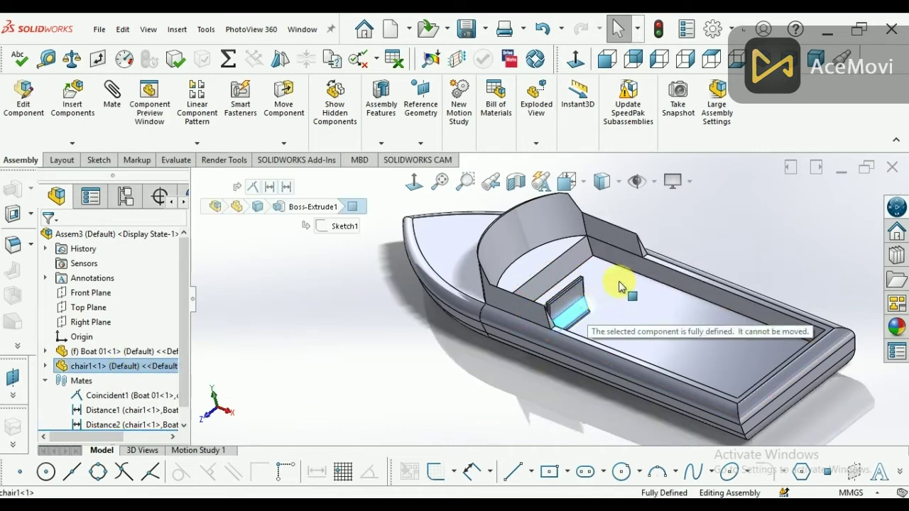
{"action": "right_click", "coordinate": [139, 368]}
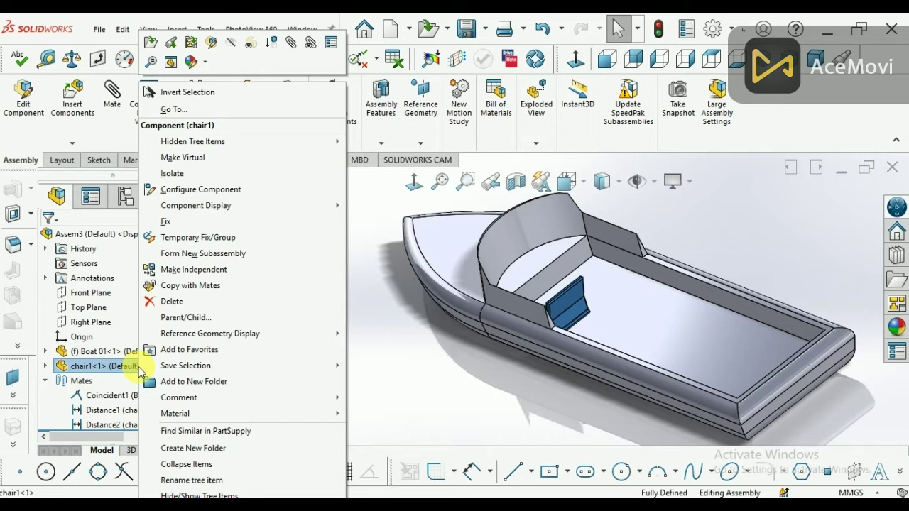
{"action": "left_click", "coordinate": [417, 378]}
- Drag chair1 to confirm it is fixed, deselect it, and launch Insert Components
{"action": "left_click", "coordinate": [142, 365]}
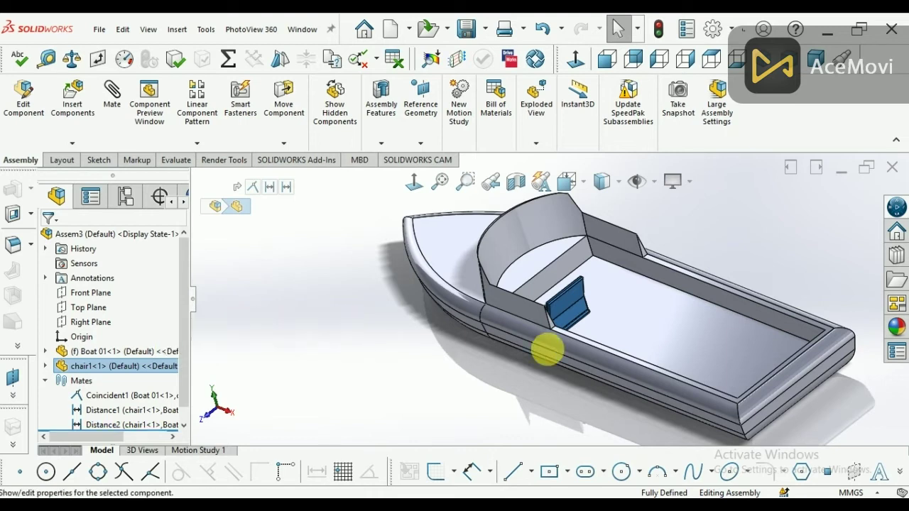
{"action": "left_click_drag", "start_coordinate": [579, 312], "coordinate": [680, 242]}
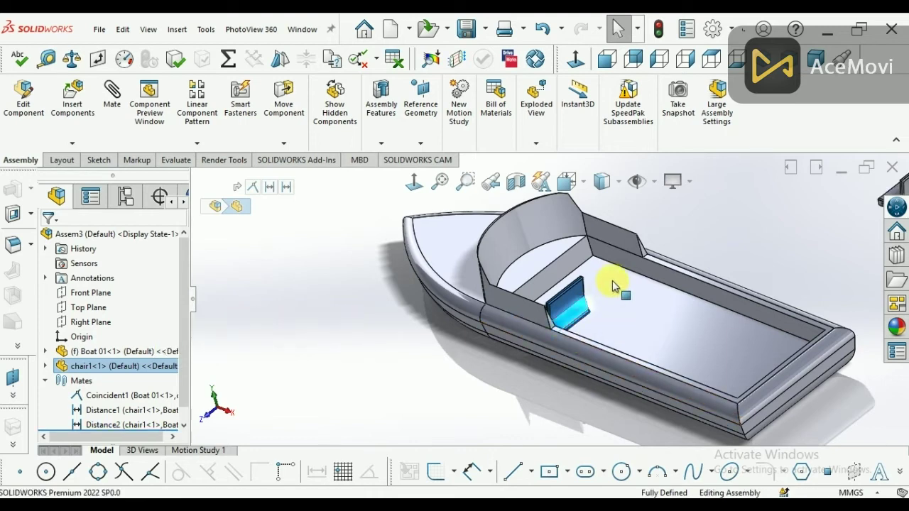
{"action": "left_click", "coordinate": [702, 242]}
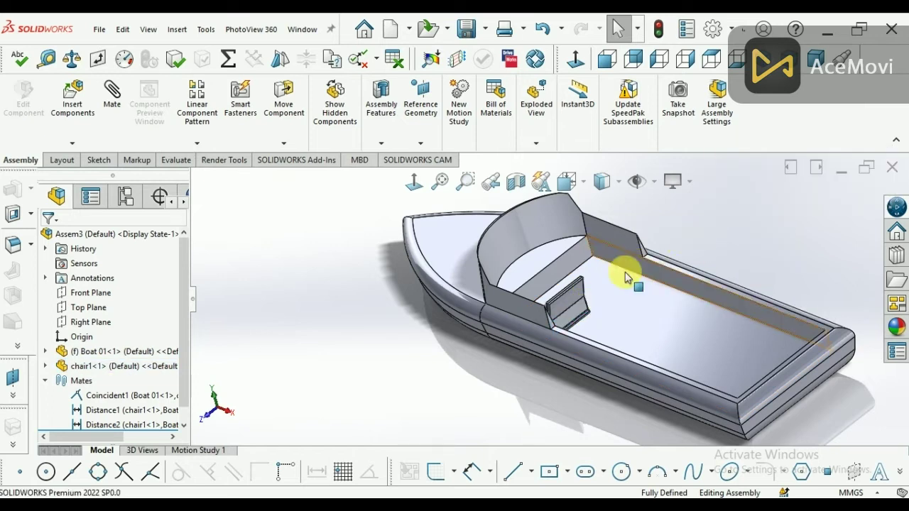
{"action": "left_click", "coordinate": [587, 306]}
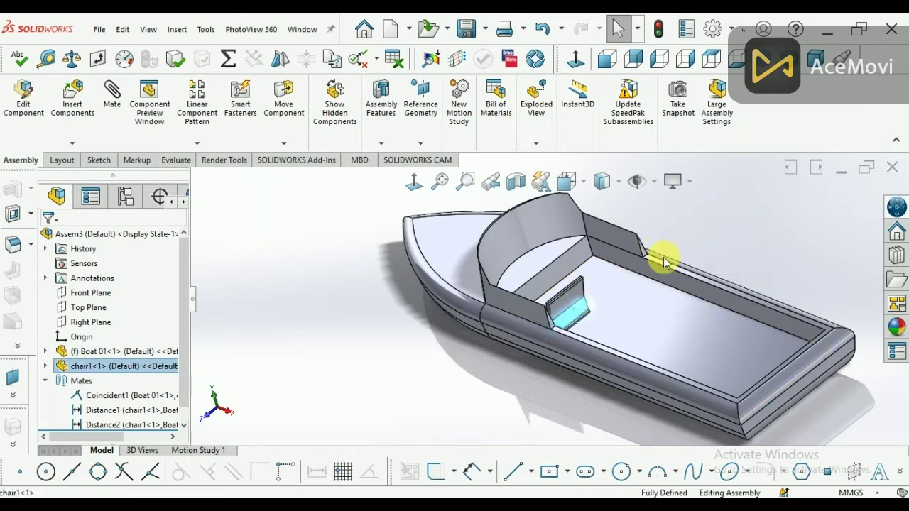
{"action": "left_click", "coordinate": [149, 366]}
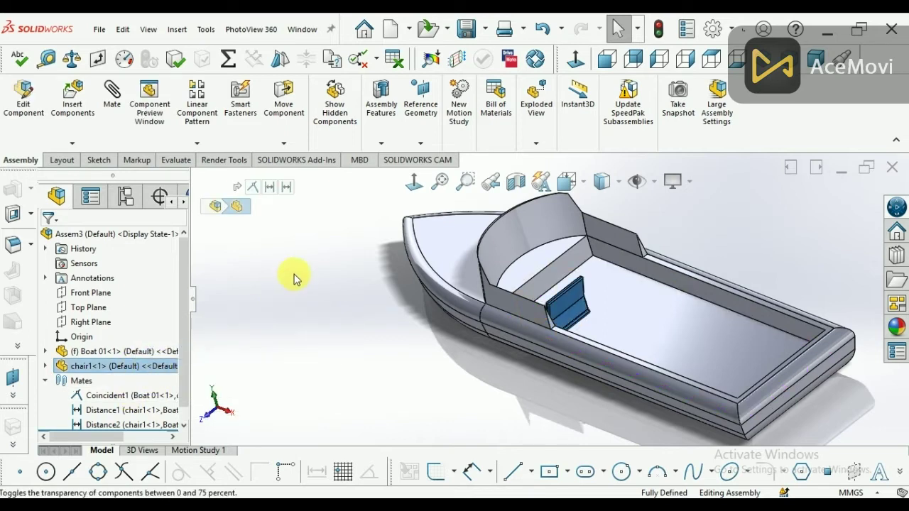
{"action": "left_click", "coordinate": [333, 323]}
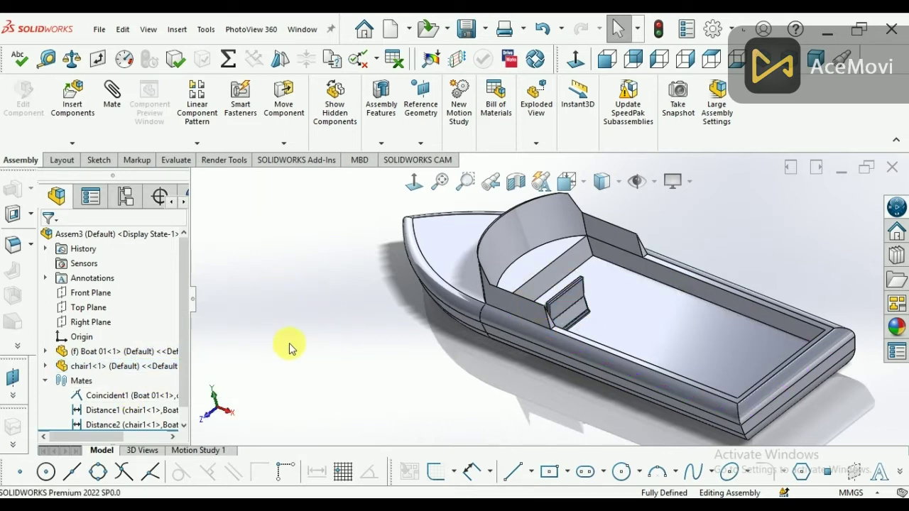
{"action": "left_click", "coordinate": [73, 99]}
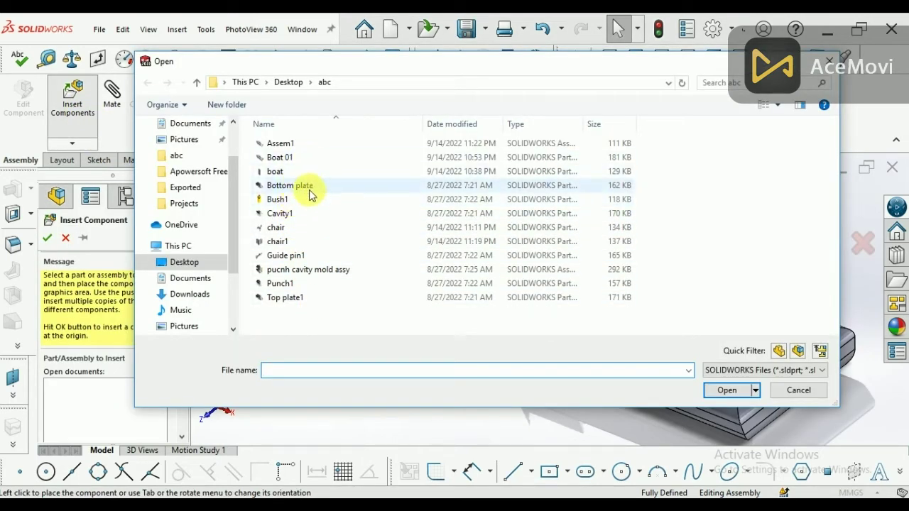
- Insert a second copy of chair1 and place it inside the boat
{"action": "left_click", "coordinate": [303, 242]}
{"action": "left_click", "coordinate": [726, 389]}
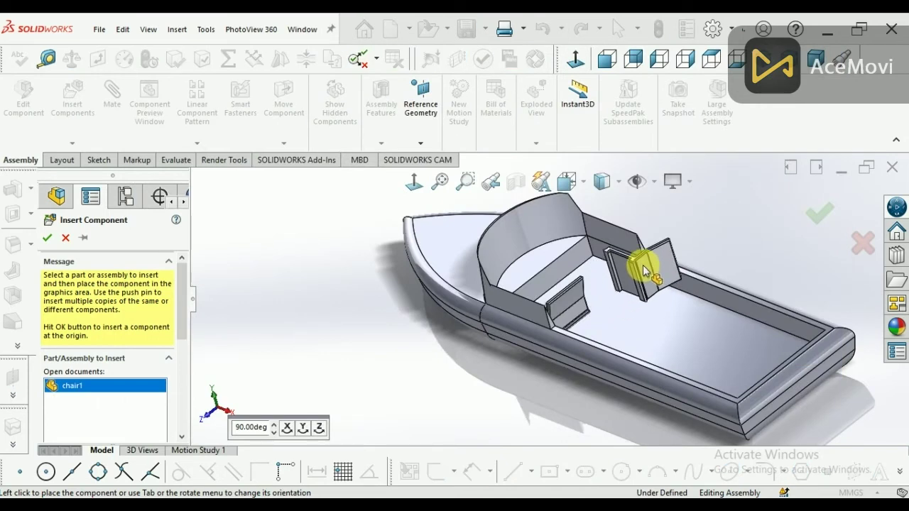
{"action": "left_click", "coordinate": [644, 269]}
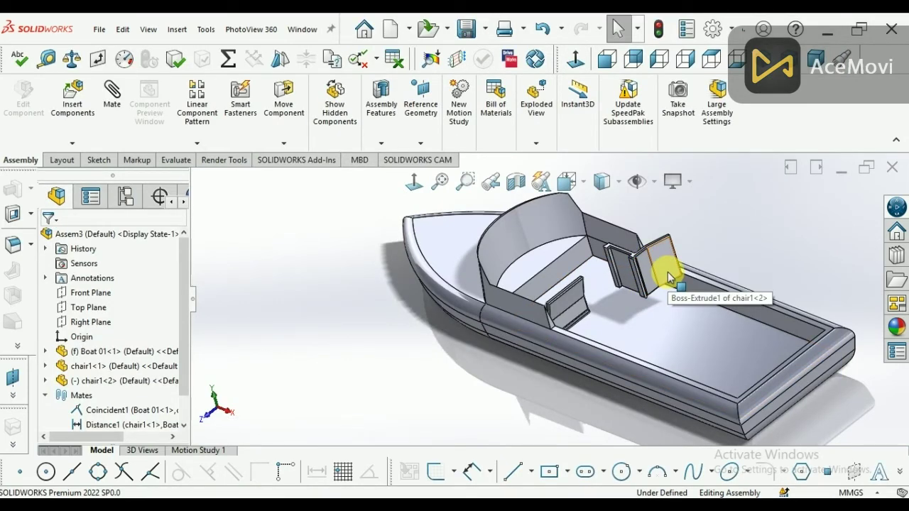
{"action": "left_click", "coordinate": [667, 277]}
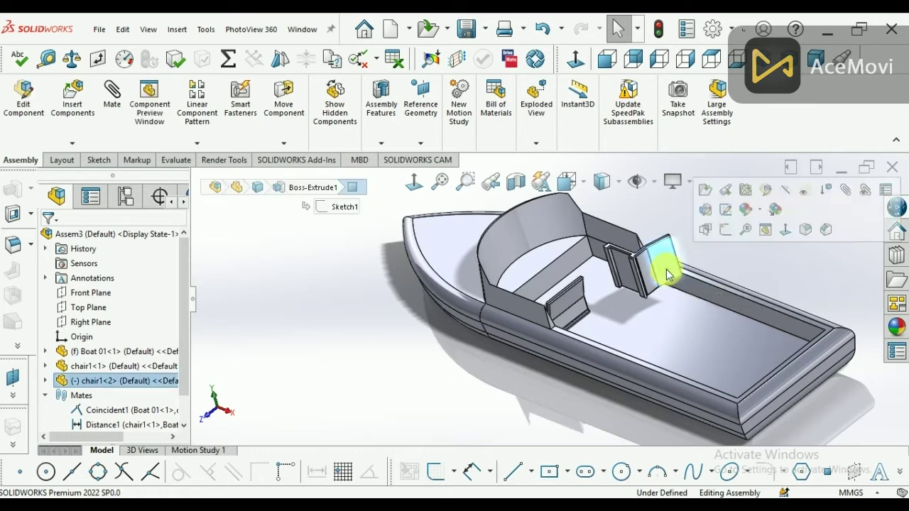
{"action": "left_click", "coordinate": [700, 325], "text": "ctrl"}
{"action": "left_click", "coordinate": [714, 239]}
{"action": "left_click", "coordinate": [667, 261]}
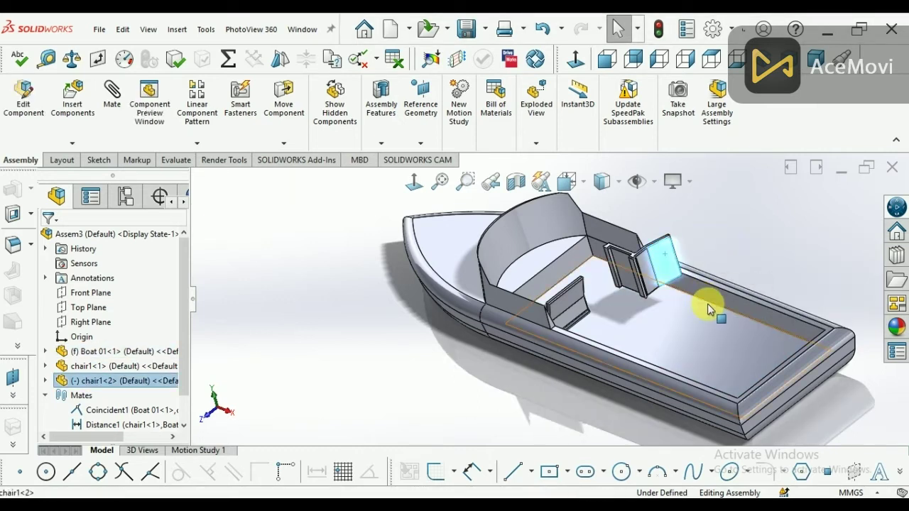
- Drag the chair1<2> copy off the boat, then undo twice to remove it
{"action": "left_click", "coordinate": [140, 385]}
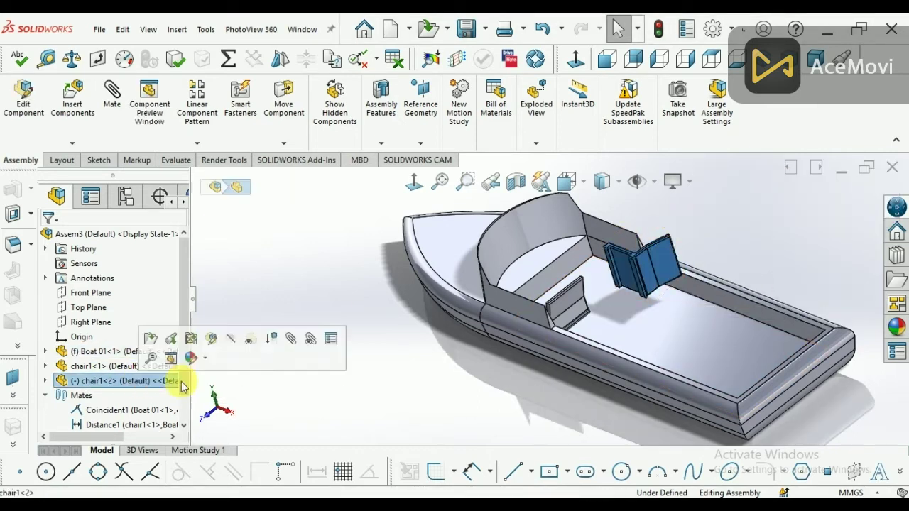
{"action": "left_click", "coordinate": [659, 272]}
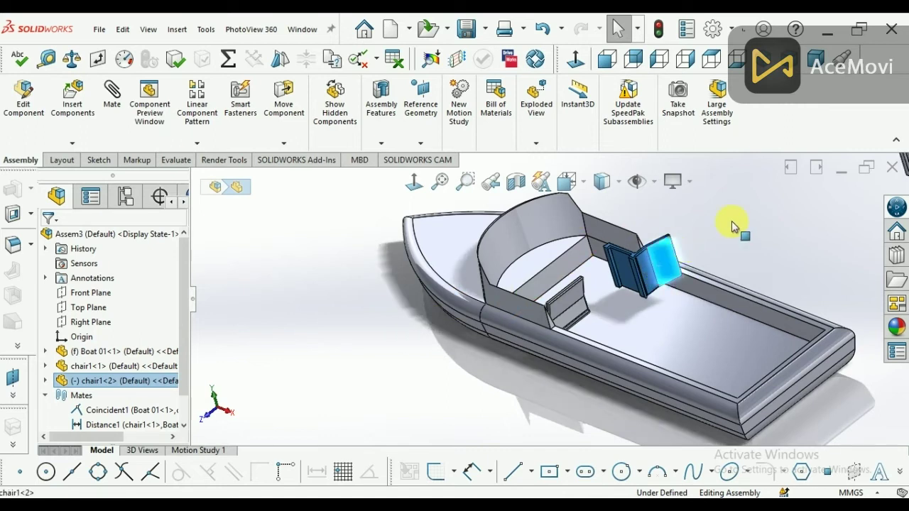
{"action": "scroll", "coordinate": [475, 379], "scroll_direction": "up", "scroll_amount": 3}
{"action": "scroll", "coordinate": [568, 319], "scroll_direction": "up", "scroll_amount": 3}
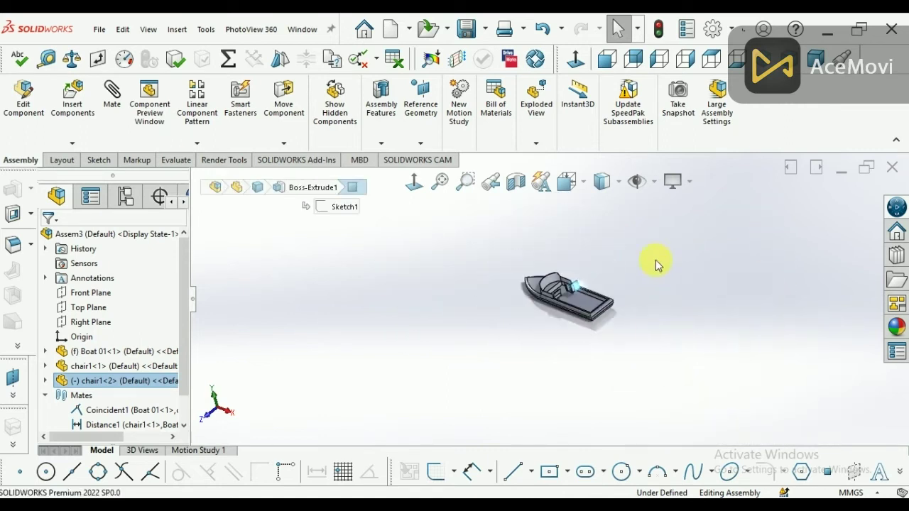
{"action": "scroll", "coordinate": [480, 339], "scroll_direction": "down", "scroll_amount": 3}
{"action": "mouse_move", "coordinate": [449, 332]}
{"action": "left_mouse_down"}
{"action": "mouse_move", "coordinate": [517, 294]}
{"action": "mouse_move", "coordinate": [466, 304]}
{"action": "mouse_move", "coordinate": [540, 294]}
{"action": "mouse_move", "coordinate": [547, 314]}
{"action": "mouse_move", "coordinate": [497, 316]}
{"action": "mouse_move", "coordinate": [516, 326]}
{"action": "left_mouse_up"}
{"action": "scroll", "coordinate": [515, 325], "scroll_direction": "down", "scroll_amount": 2}
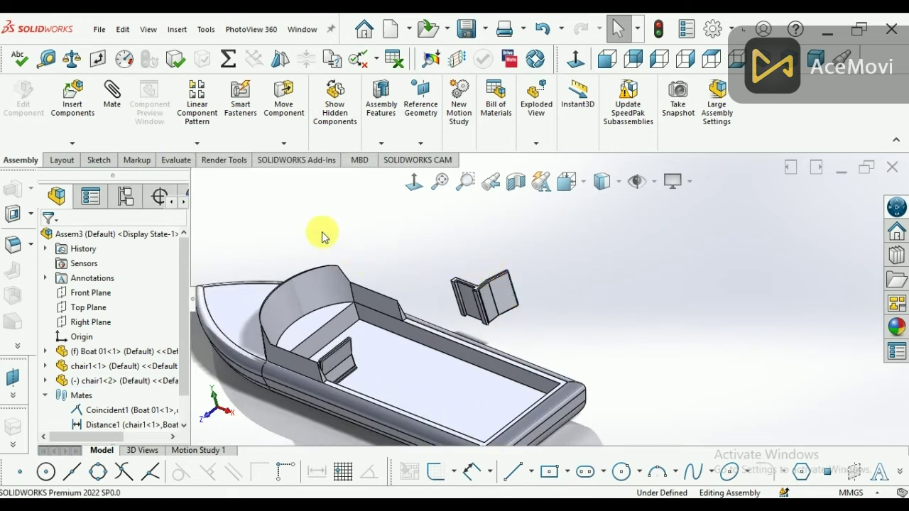
{"action": "left_click", "coordinate": [539, 28]}
{"action": "left_click", "coordinate": [539, 28]}
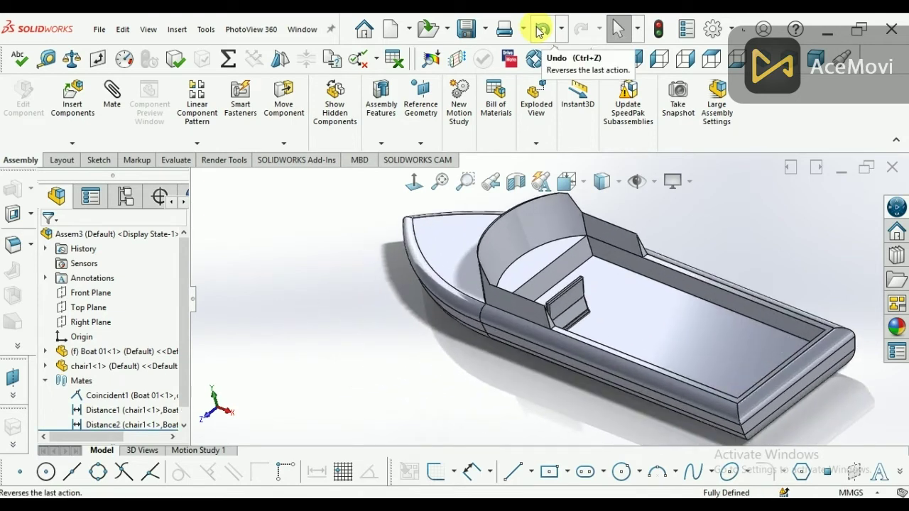
- Start a linear component pattern of chair1<1> along a reversed boat edge with 2 instances
{"action": "left_click", "coordinate": [127, 365]}
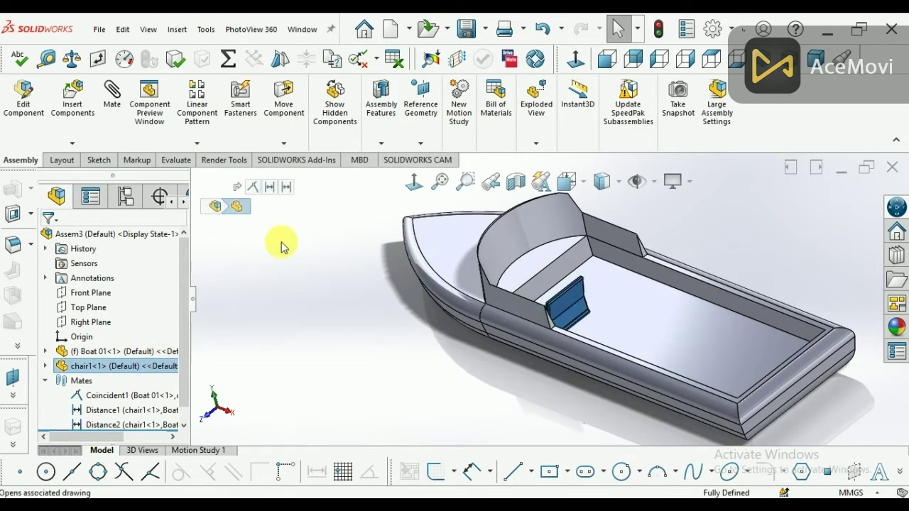
{"action": "left_click", "coordinate": [198, 103]}
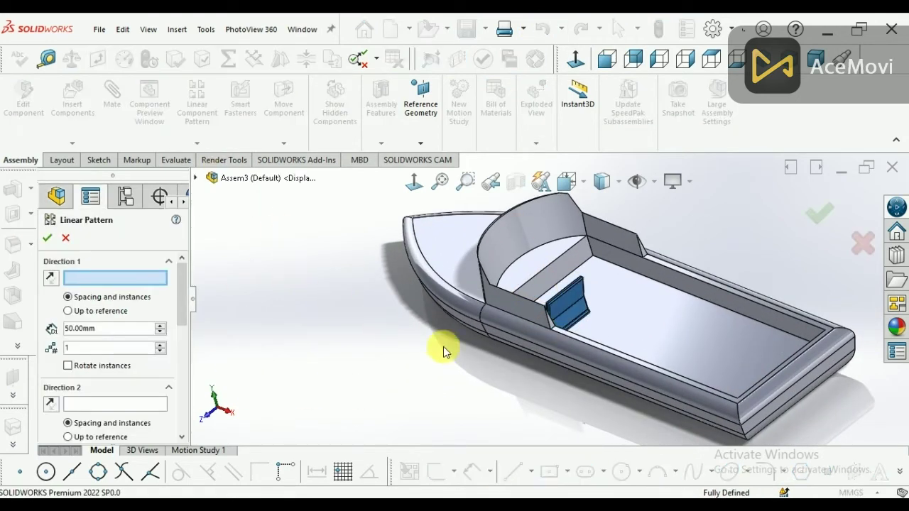
{"action": "left_click", "coordinate": [561, 286]}
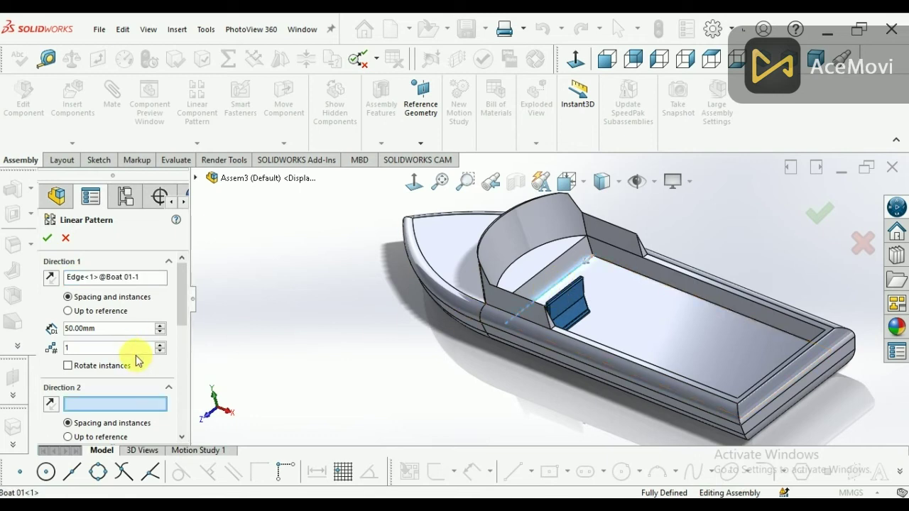
{"action": "left_click", "coordinate": [163, 344]}
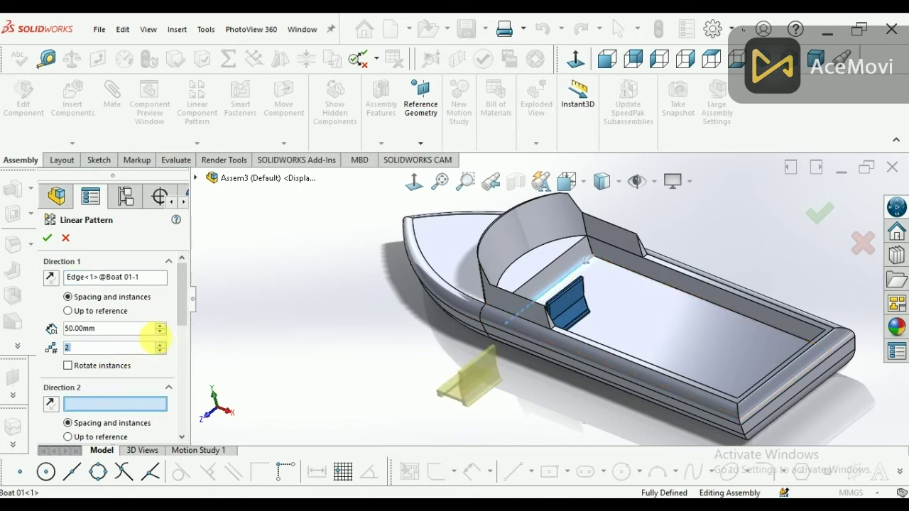
{"action": "left_click", "coordinate": [161, 331]}
{"action": "left_click", "coordinate": [160, 332]}
{"action": "left_click", "coordinate": [160, 332]}
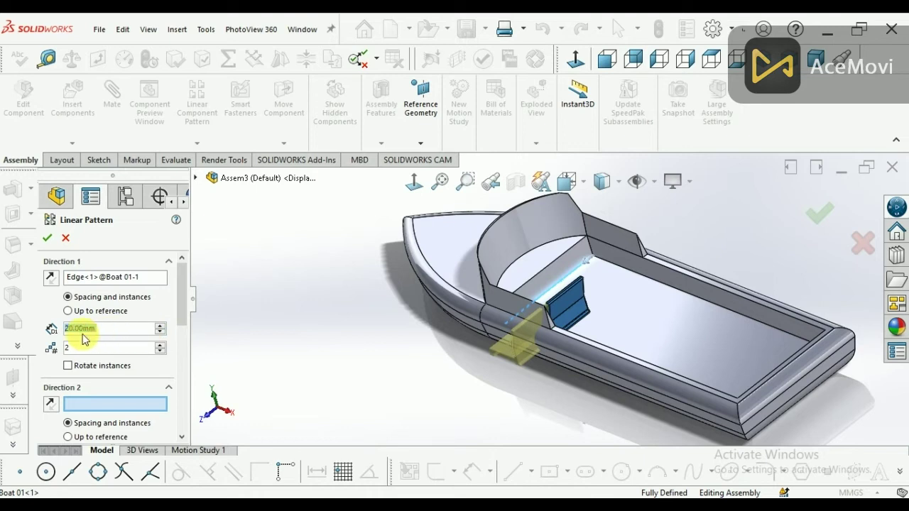
{"action": "left_click", "coordinate": [53, 282]}
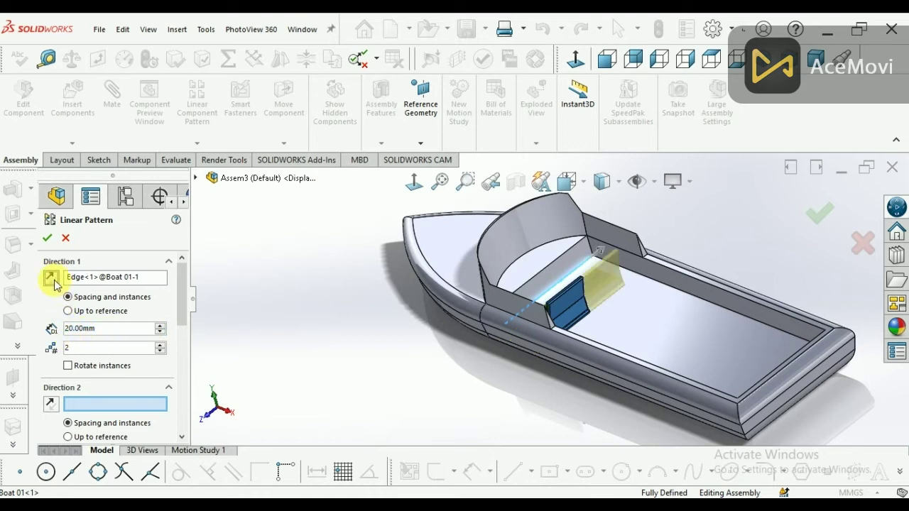
{"action": "left_click", "coordinate": [160, 327]}
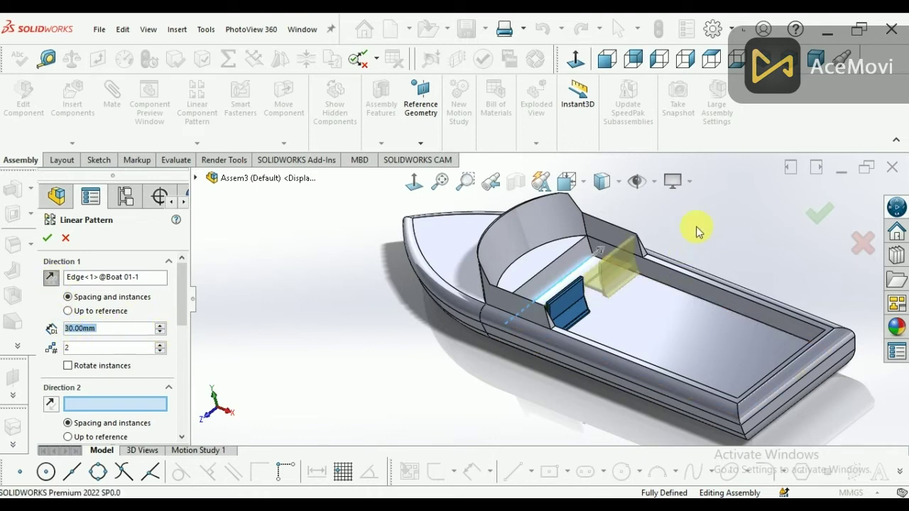
- Switch to Top view and set the Direction 1 spacing to 26 mm
{"action": "scroll", "coordinate": [688, 285], "scroll_direction": "up", "scroll_amount": 5}
{"action": "left_click", "coordinate": [686, 60]}
{"action": "scroll", "coordinate": [582, 396], "scroll_direction": "down", "scroll_amount": 3}
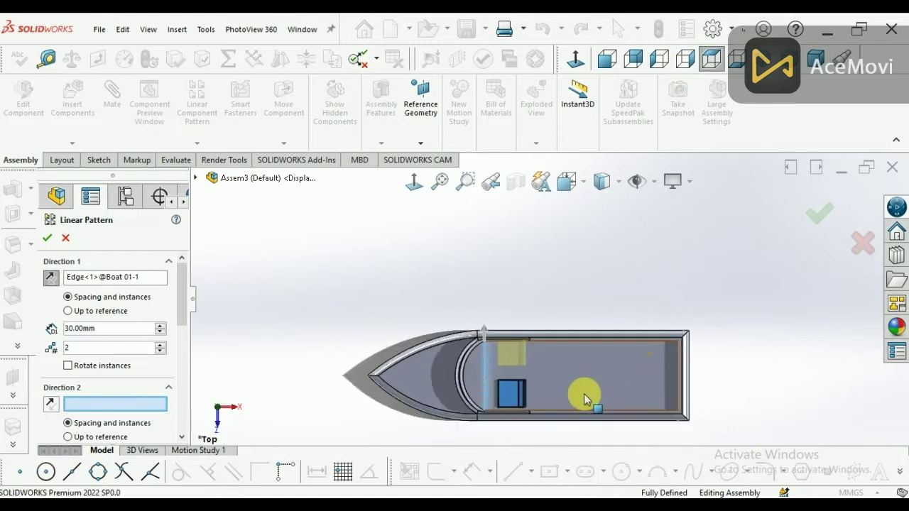
{"action": "scroll", "coordinate": [582, 395], "scroll_direction": "down", "scroll_amount": 4}
{"action": "scroll", "coordinate": [434, 305], "scroll_direction": "up", "scroll_amount": 1}
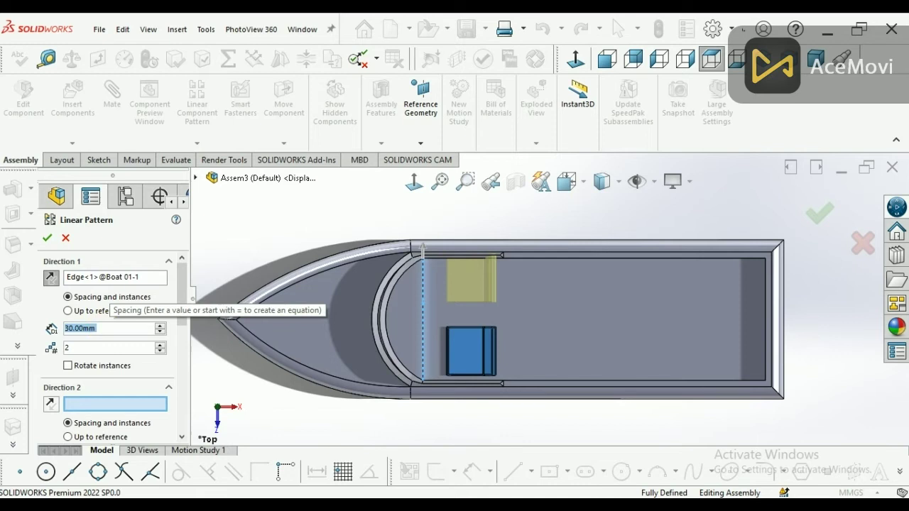
{"action": "type", "text": "25"}
{"action": "key", "text": "Return"}
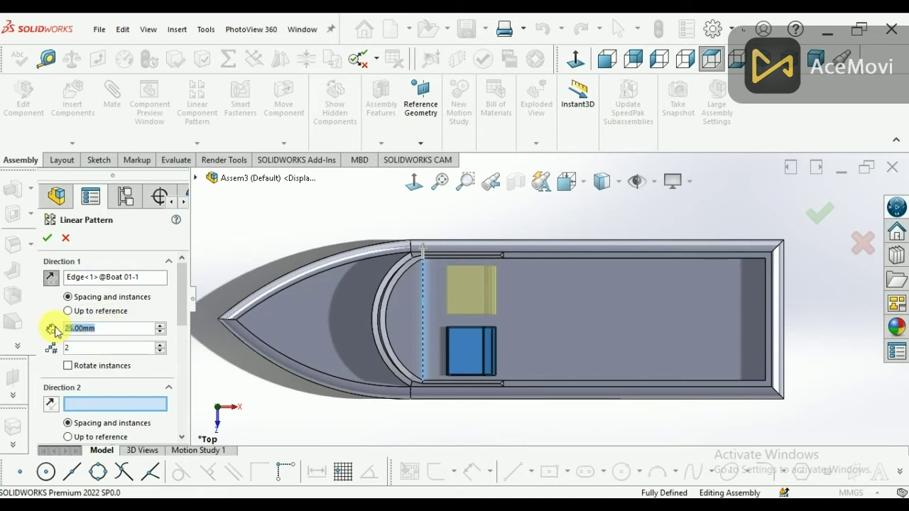
{"action": "type", "text": "26"}
{"action": "key", "text": "Return"}
{"action": "scroll", "coordinate": [178, 308], "scroll_direction": "down", "scroll_amount": 2}
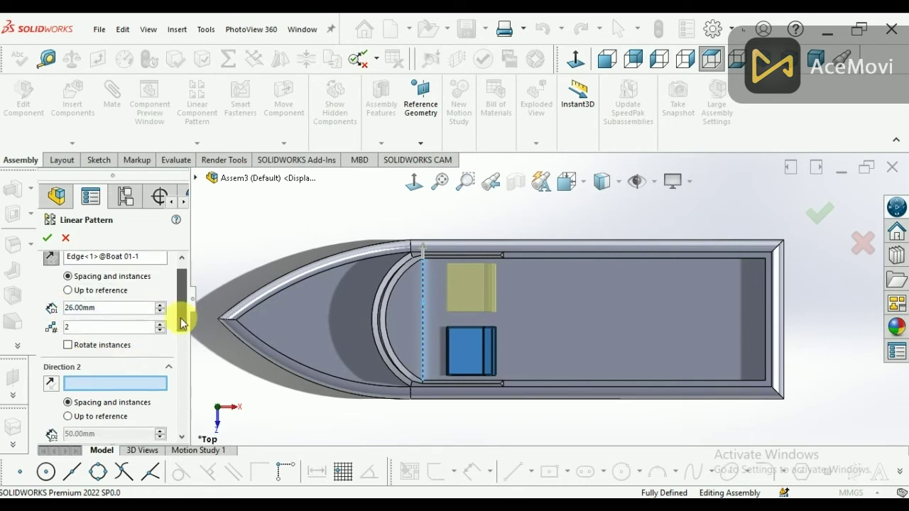
{"action": "scroll", "coordinate": [126, 331], "scroll_direction": "down", "scroll_amount": 2}
- Add Direction 2 along the boat's long edge, reversed, with 4 instances at 30 mm, and confirm
{"action": "left_click", "coordinate": [563, 258]}
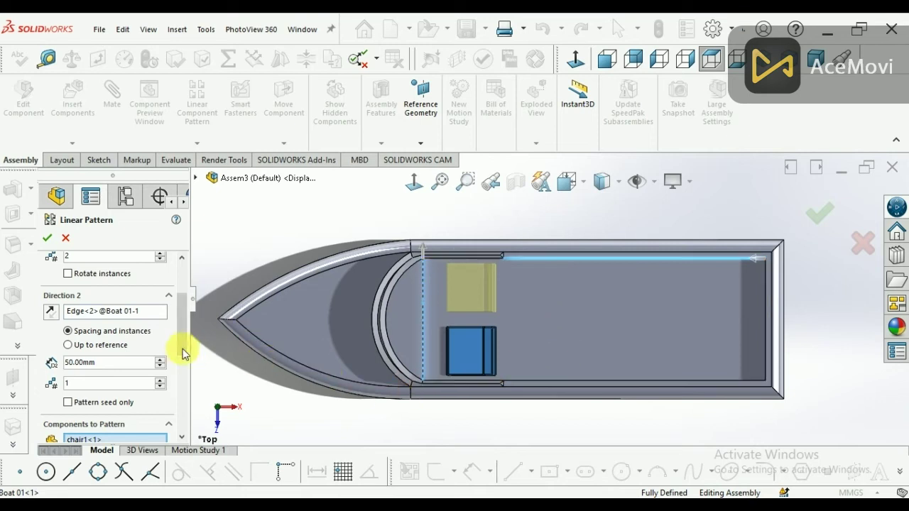
{"action": "left_click_drag", "start_coordinate": [183, 346], "coordinate": [183, 360]}
{"action": "left_click", "coordinate": [161, 330]}
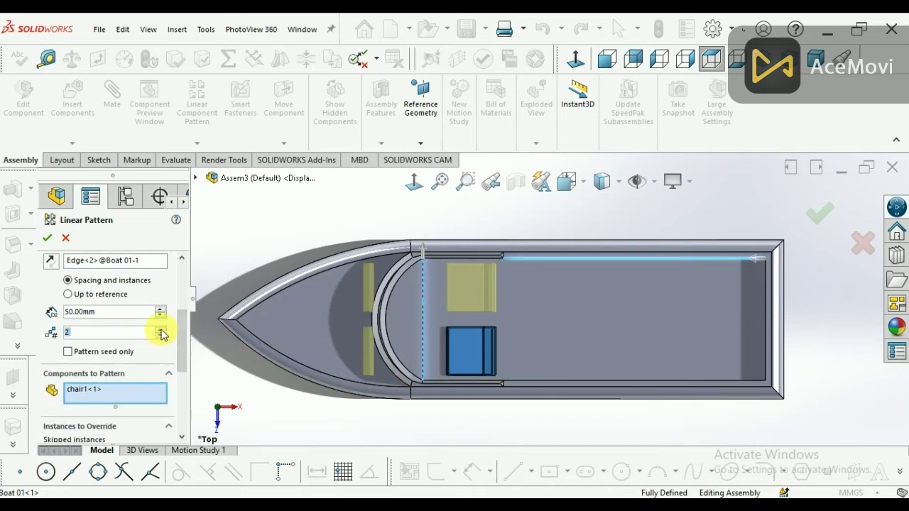
{"action": "left_click", "coordinate": [52, 264]}
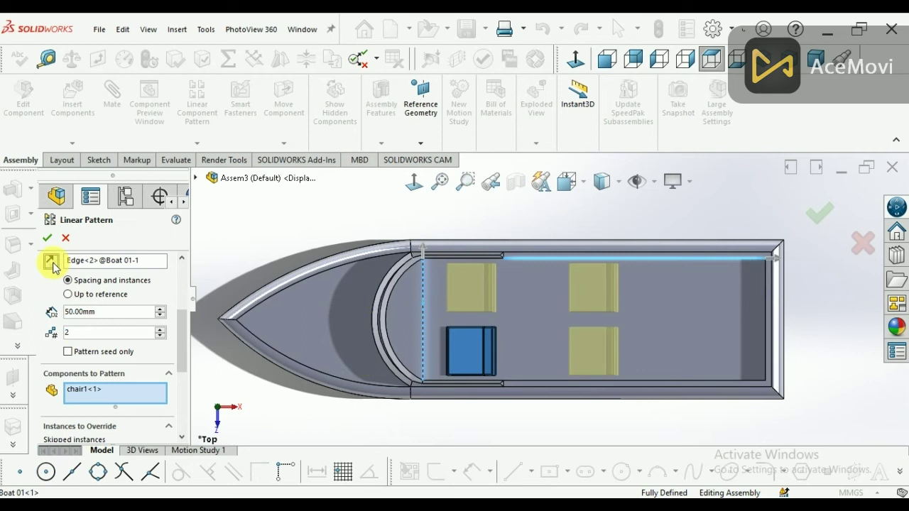
{"action": "left_click", "coordinate": [161, 329]}
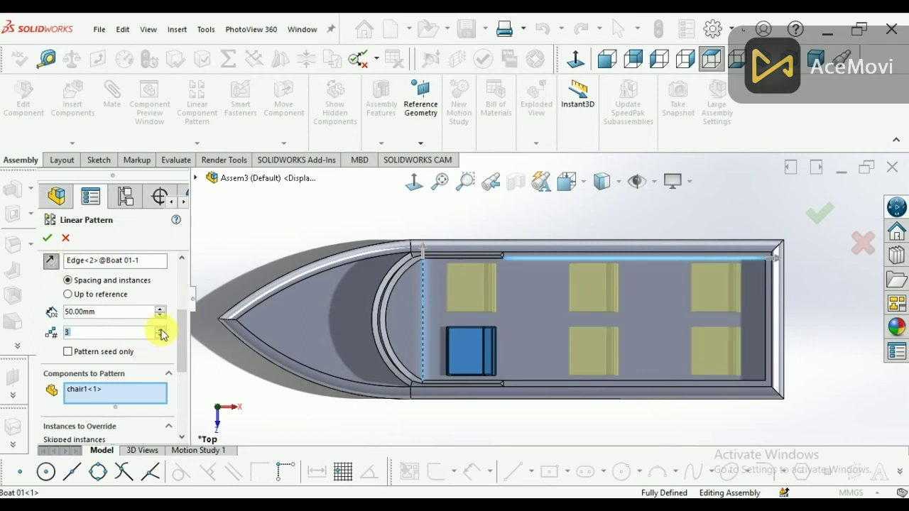
{"action": "left_click", "coordinate": [161, 319]}
{"action": "left_click", "coordinate": [161, 320]}
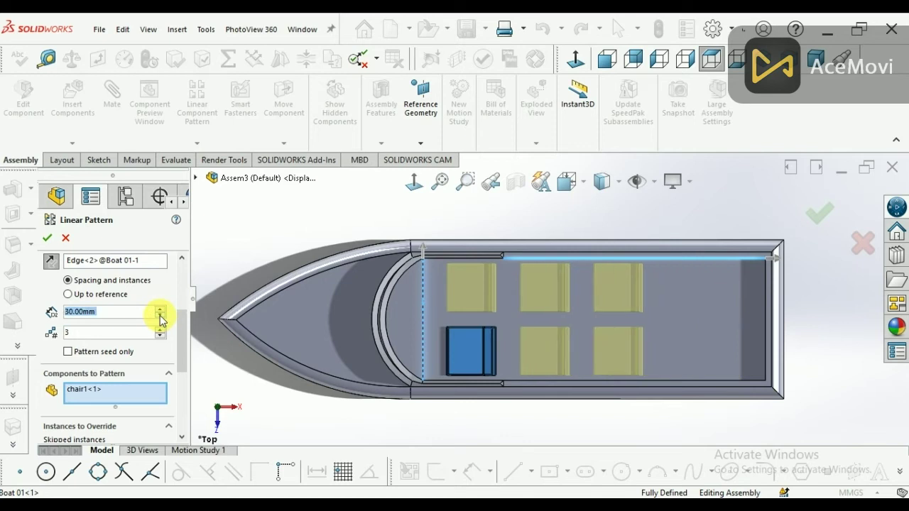
{"action": "left_click", "coordinate": [159, 329]}
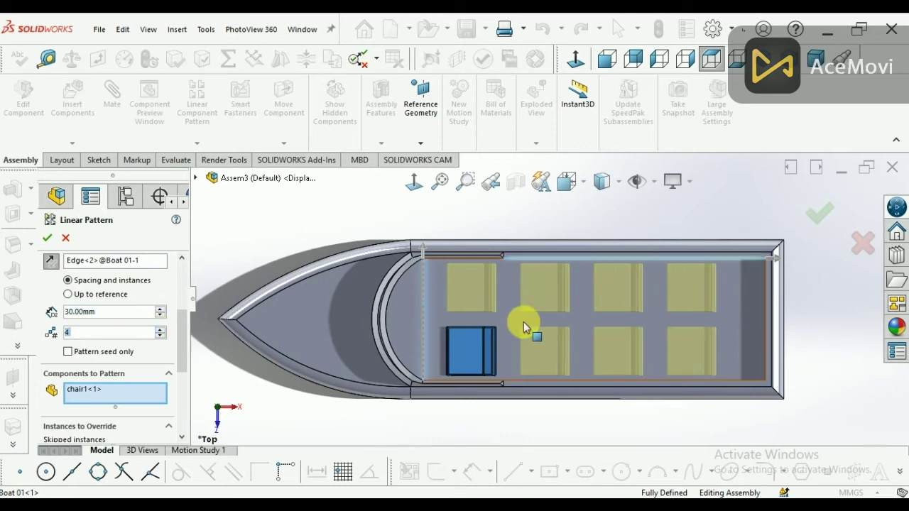
{"action": "left_click", "coordinate": [820, 212]}
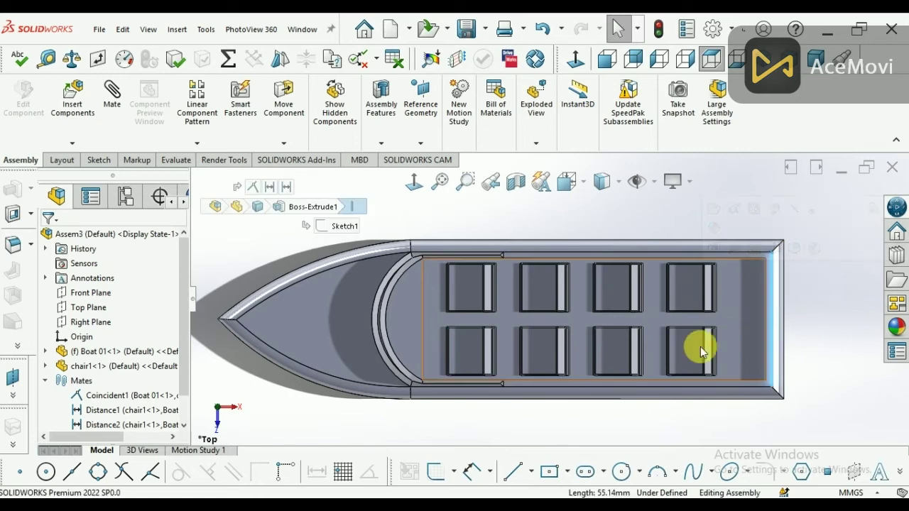
- Switch to the isometric view and apply a default colour appearance to the boat
{"action": "key", "text": "ctrl+7"}
{"action": "scroll", "coordinate": [685, 244], "scroll_direction": "down", "scroll_amount": 1}
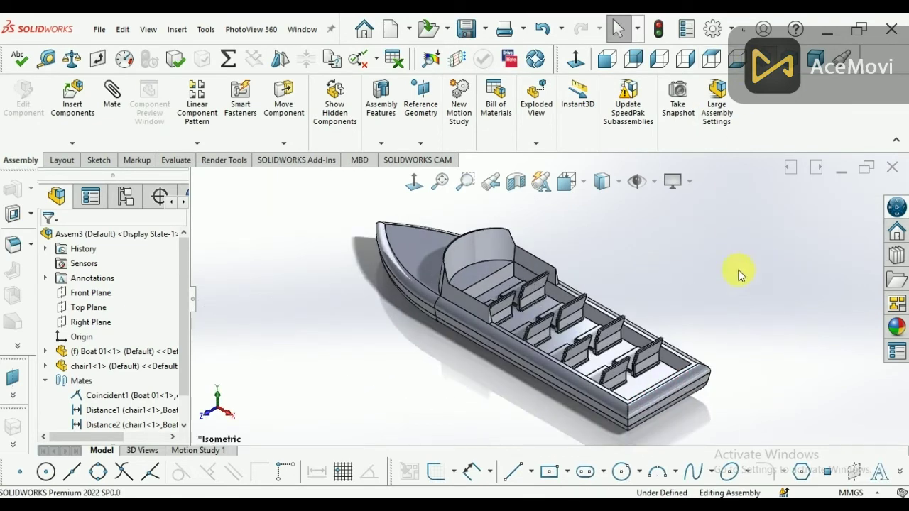
{"action": "left_click", "coordinate": [896, 328]}
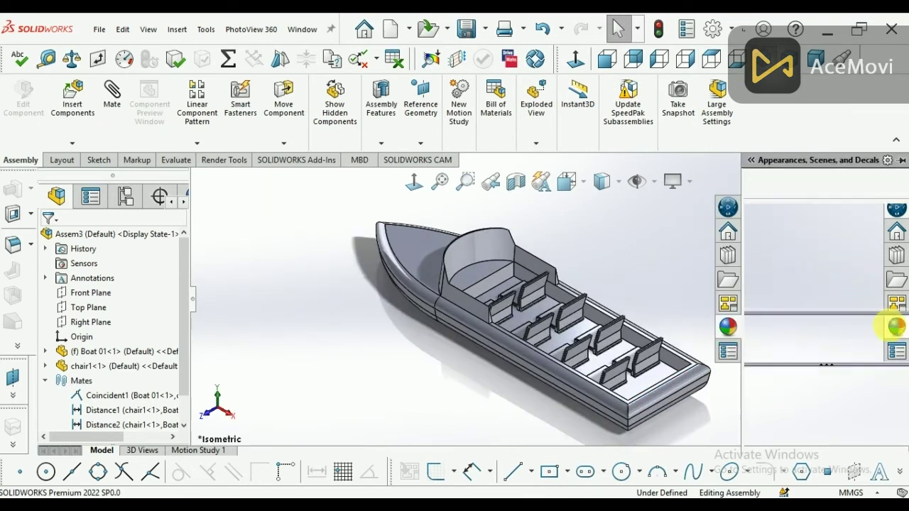
{"action": "left_click", "coordinate": [776, 212]}
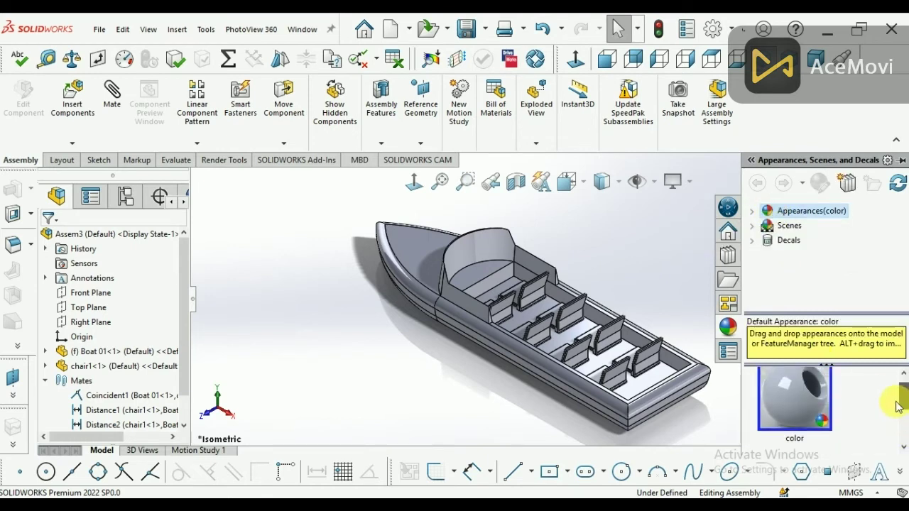
{"action": "left_click_drag", "start_coordinate": [793, 406], "coordinate": [440, 256]}
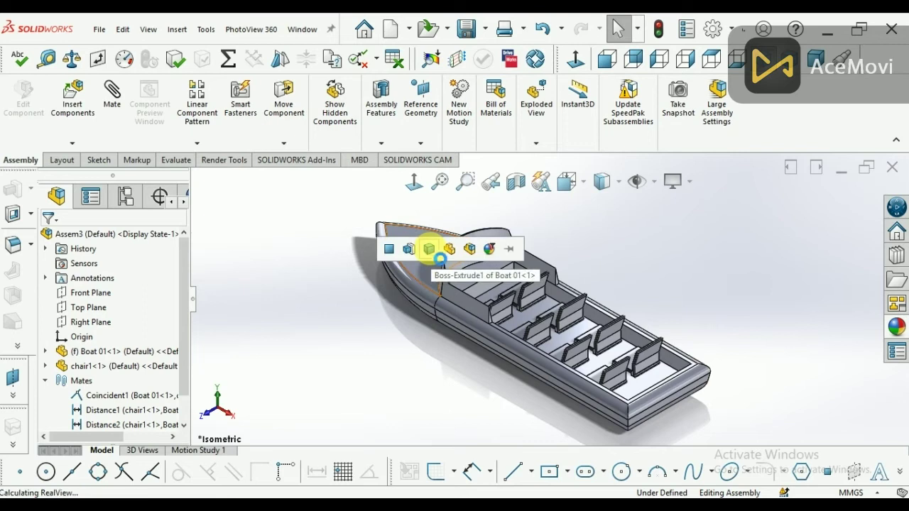
{"action": "left_click", "coordinate": [469, 249]}
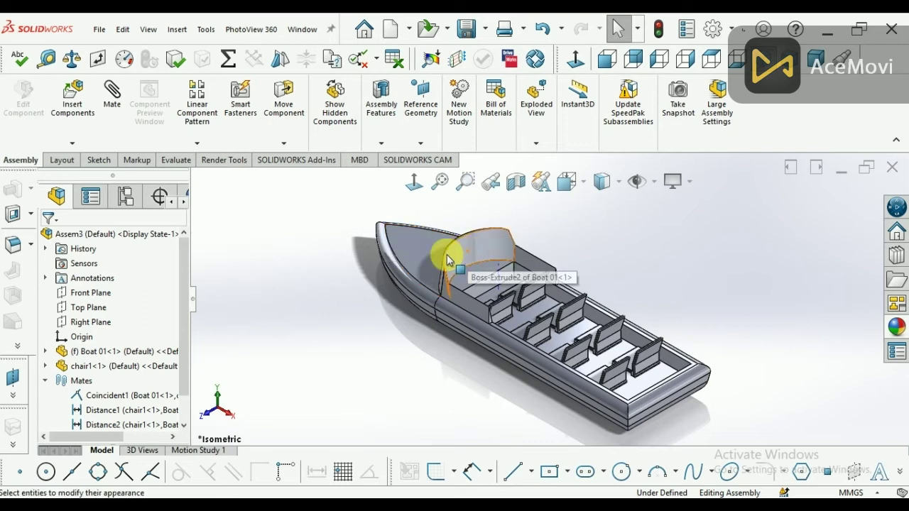
- Expand the appearance categories, passing Rubber, to reach the Plastic appearances
{"action": "left_click", "coordinate": [896, 327]}
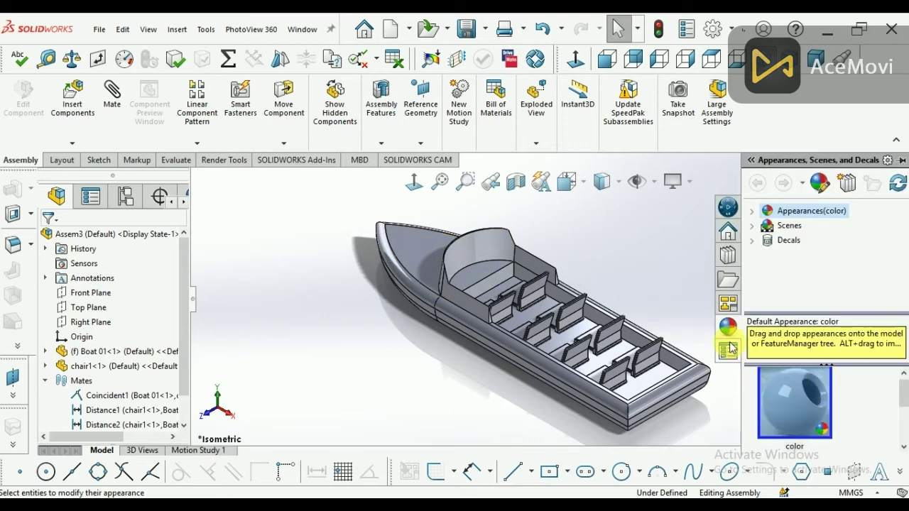
{"action": "left_click", "coordinate": [800, 227]}
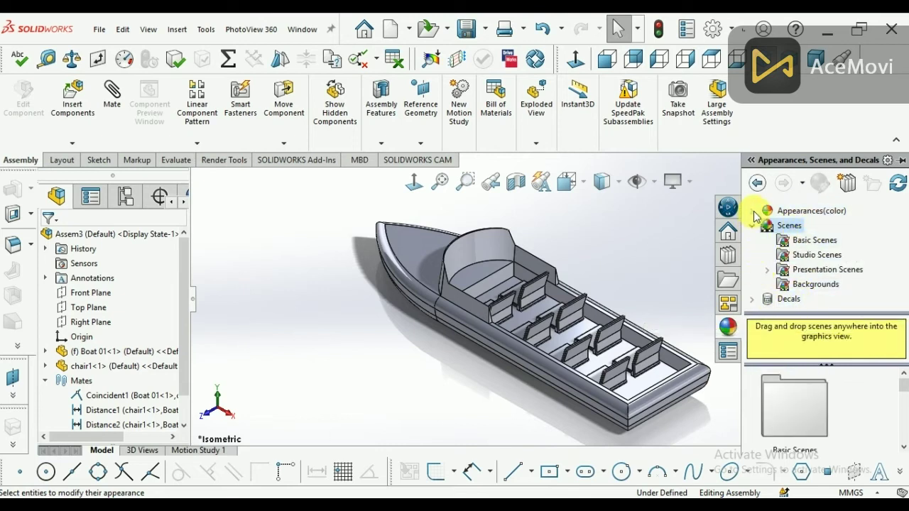
{"action": "left_click", "coordinate": [801, 211]}
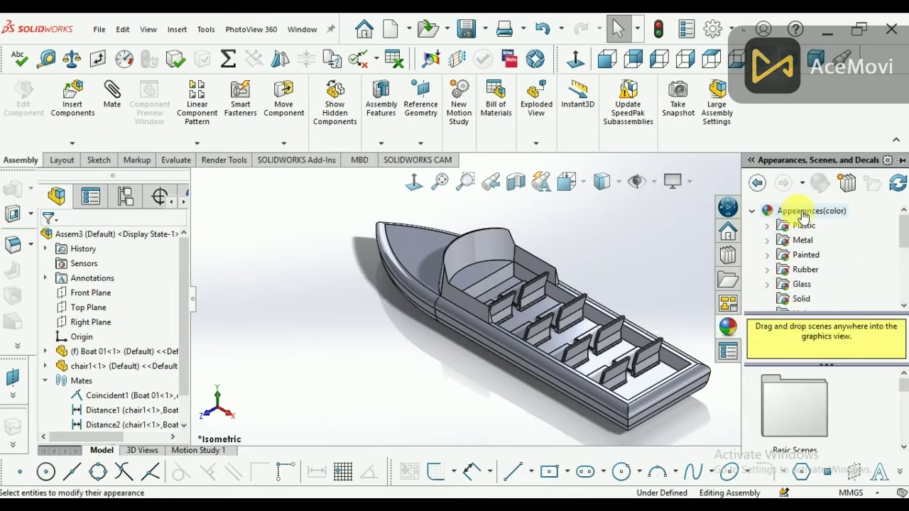
{"action": "left_click", "coordinate": [814, 273]}
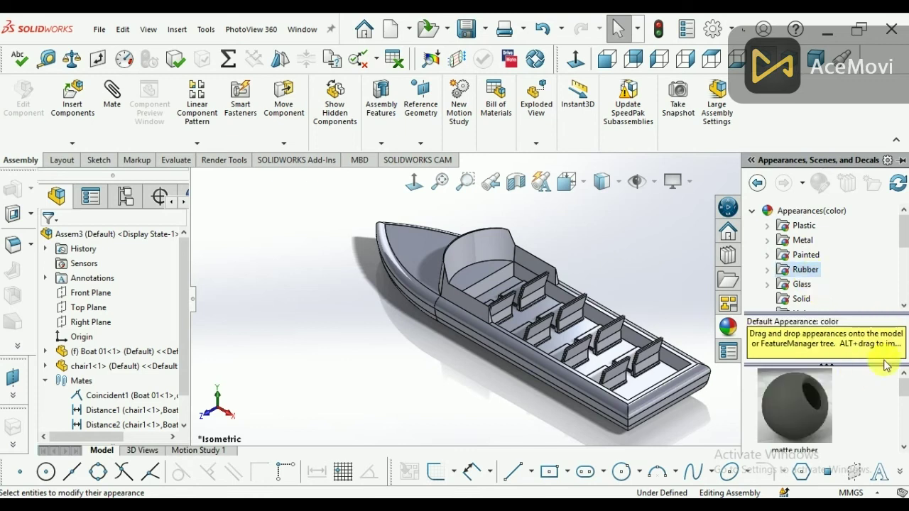
{"action": "left_click_drag", "start_coordinate": [903, 387], "coordinate": [903, 436]}
{"action": "scroll", "coordinate": [894, 397], "scroll_direction": "up", "scroll_amount": 3}
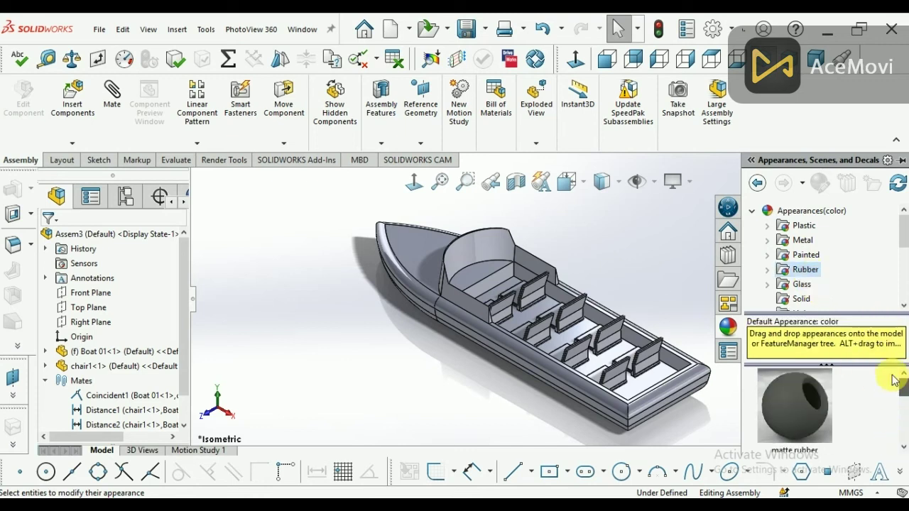
{"action": "key", "text": "Up"}
{"action": "key", "text": "Up"}
{"action": "key", "text": "Up"}
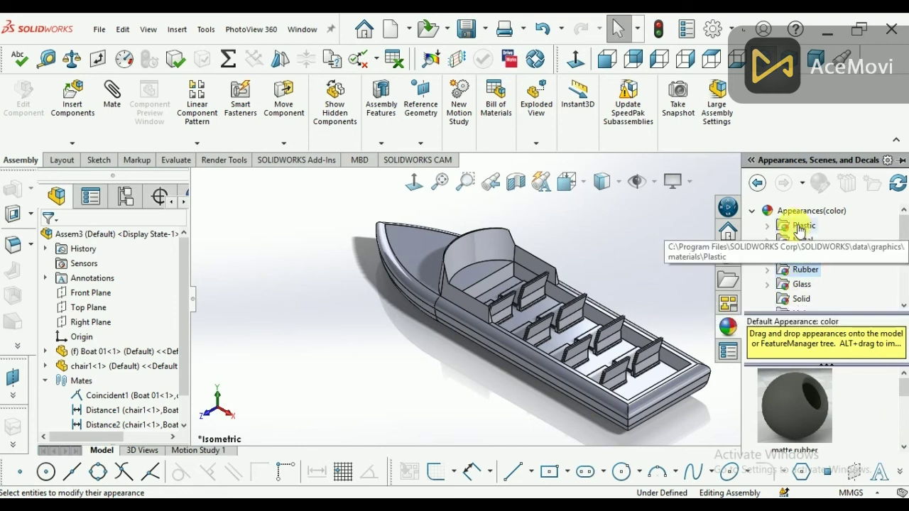
- Apply the beige plastic swatch to the whole Boat 01 component
{"action": "left_click", "coordinate": [904, 446]}
{"action": "left_click", "coordinate": [903, 446]}
{"action": "left_click", "coordinate": [904, 447]}
{"action": "left_click", "coordinate": [904, 446]}
{"action": "left_click", "coordinate": [904, 447]}
{"action": "left_click", "coordinate": [904, 447]}
{"action": "left_click", "coordinate": [903, 447]}
{"action": "left_click", "coordinate": [903, 446]}
{"action": "left_click", "coordinate": [904, 447]}
{"action": "left_click_drag", "start_coordinate": [795, 411], "coordinate": [426, 248]}
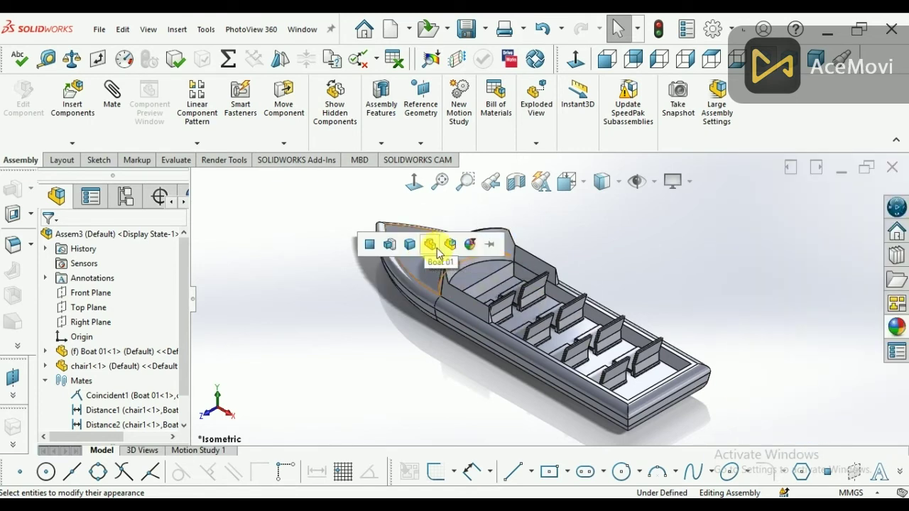
{"action": "left_click", "coordinate": [430, 246]}
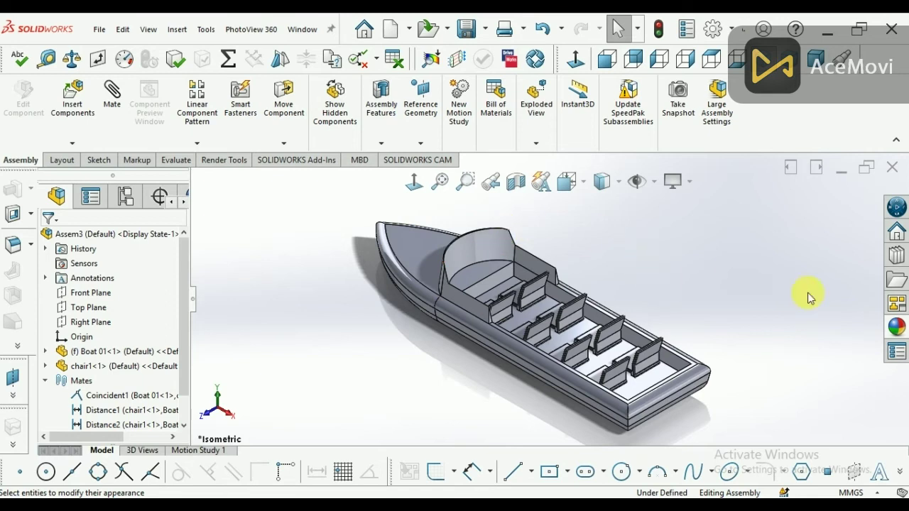
- Apply the clear glass appearance from the Glass folder to the boat's whole body
{"action": "left_click", "coordinate": [897, 328]}
{"action": "left_click", "coordinate": [820, 184]}
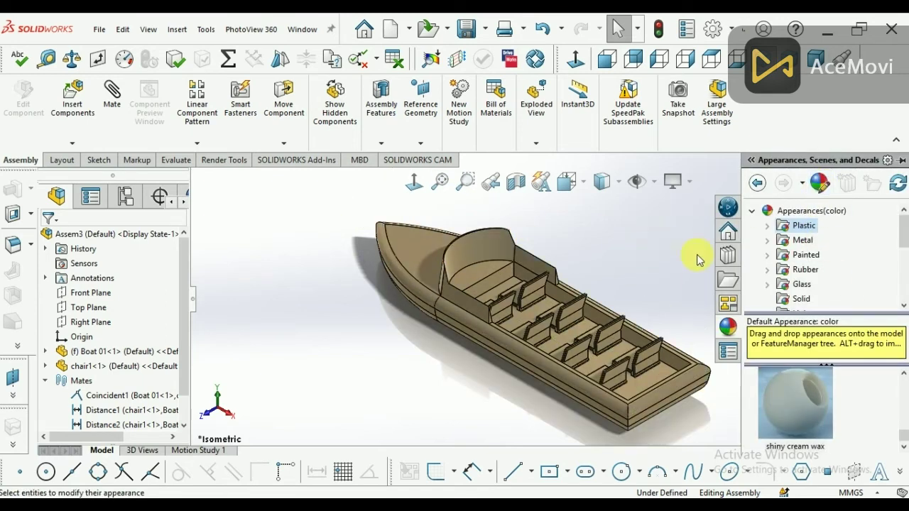
{"action": "left_click", "coordinate": [800, 284]}
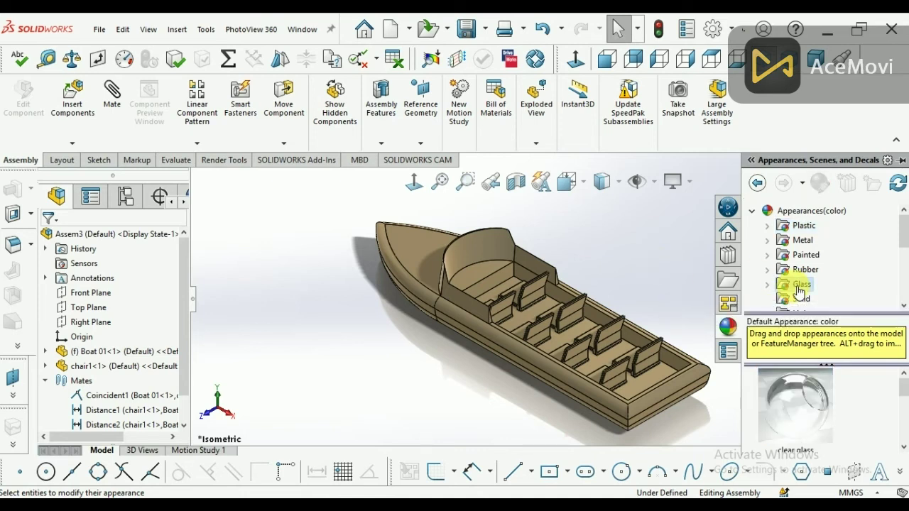
{"action": "left_click_drag", "start_coordinate": [805, 408], "coordinate": [487, 242]}
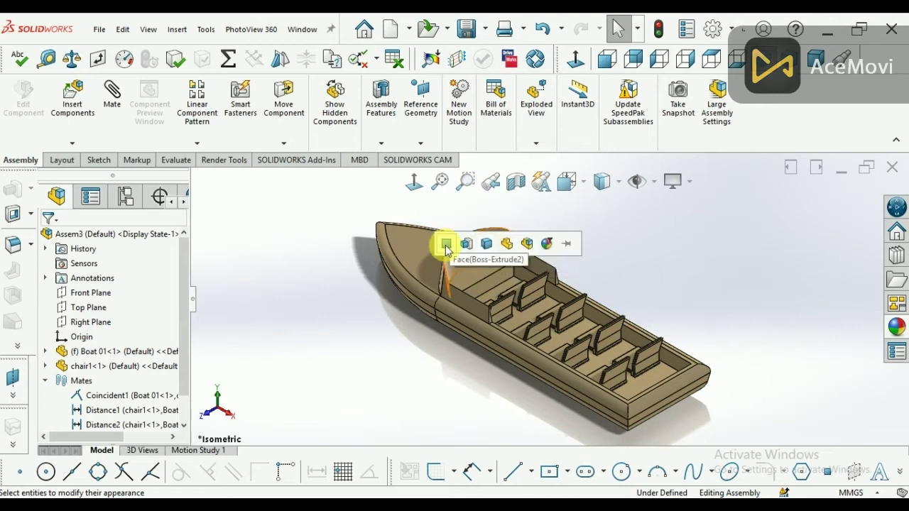
{"action": "left_click", "coordinate": [446, 245]}
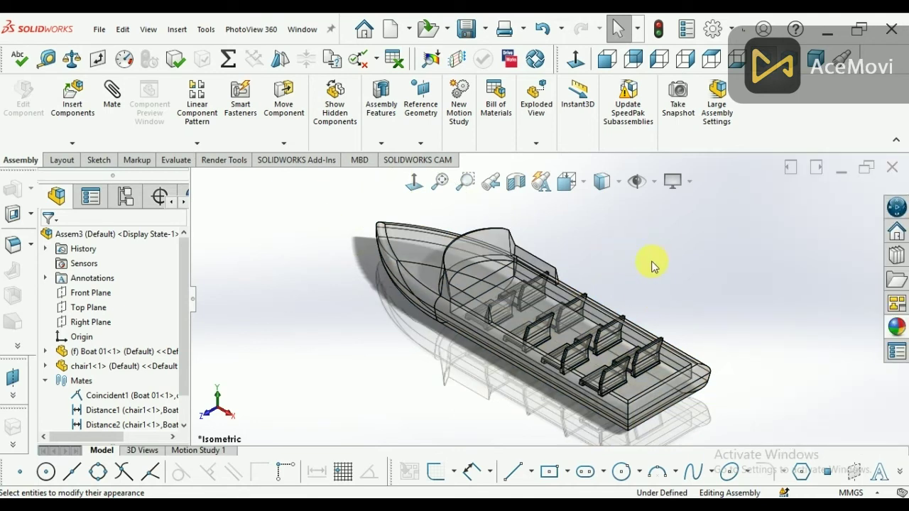
- Give the Boat 01 cabin windshield the clear thick glass appearance
{"action": "left_click", "coordinate": [896, 328]}
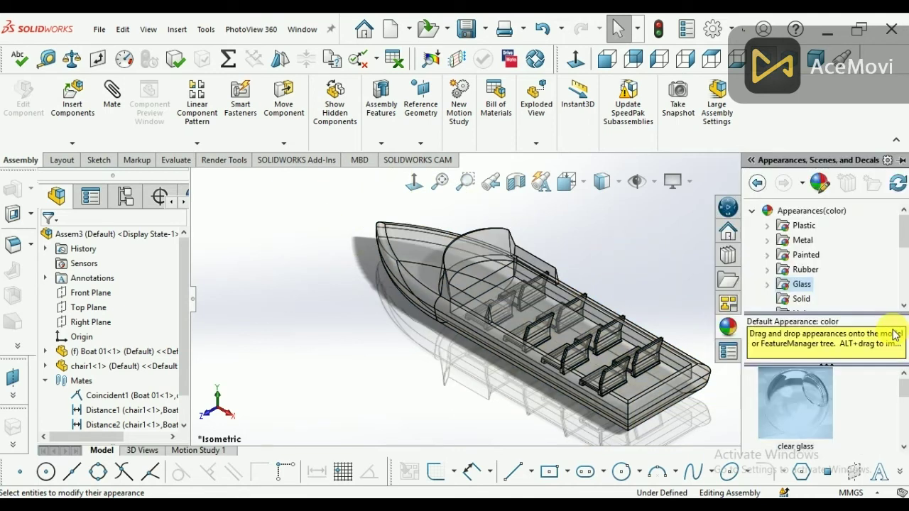
{"action": "left_click", "coordinate": [903, 447]}
{"action": "left_click", "coordinate": [903, 447]}
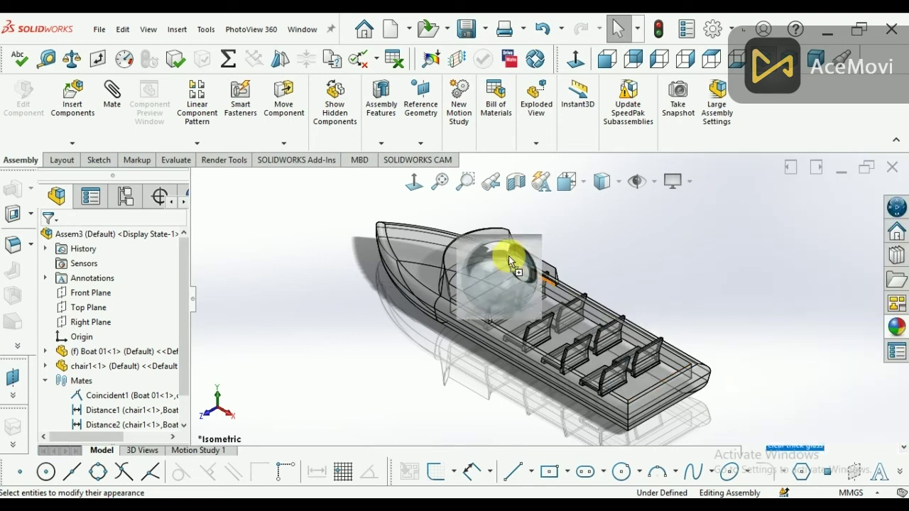
{"action": "left_click_drag", "start_coordinate": [820, 400], "coordinate": [490, 245]}
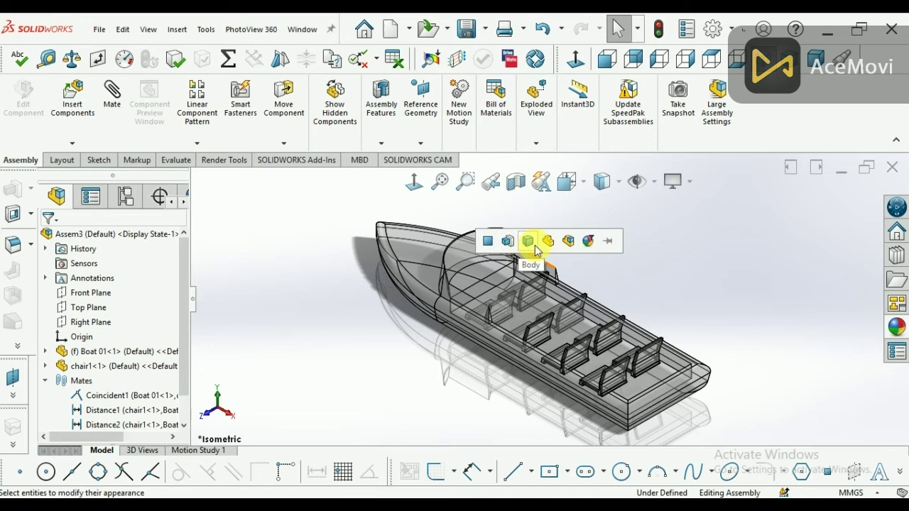
{"action": "left_click", "coordinate": [487, 241]}
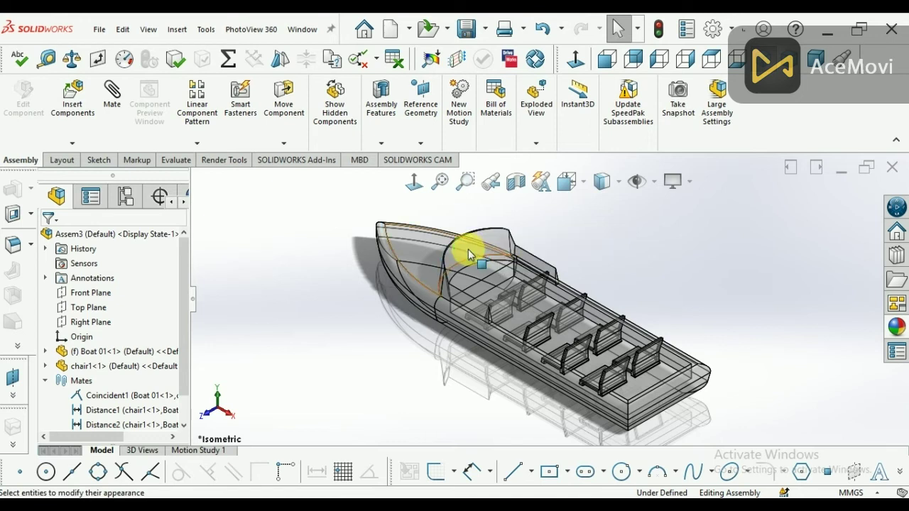
{"action": "left_click", "coordinate": [473, 249]}
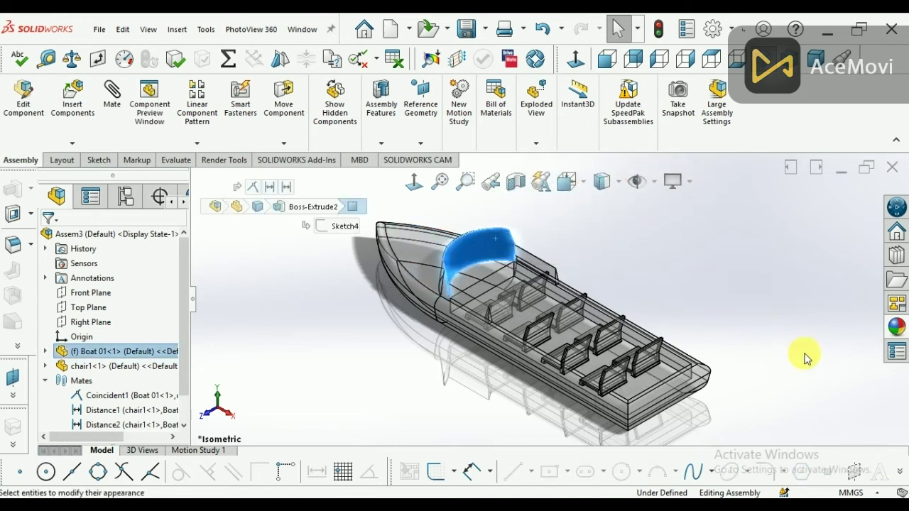
{"action": "left_click", "coordinate": [896, 328]}
{"action": "left_click_drag", "start_coordinate": [792, 433], "coordinate": [501, 247]}
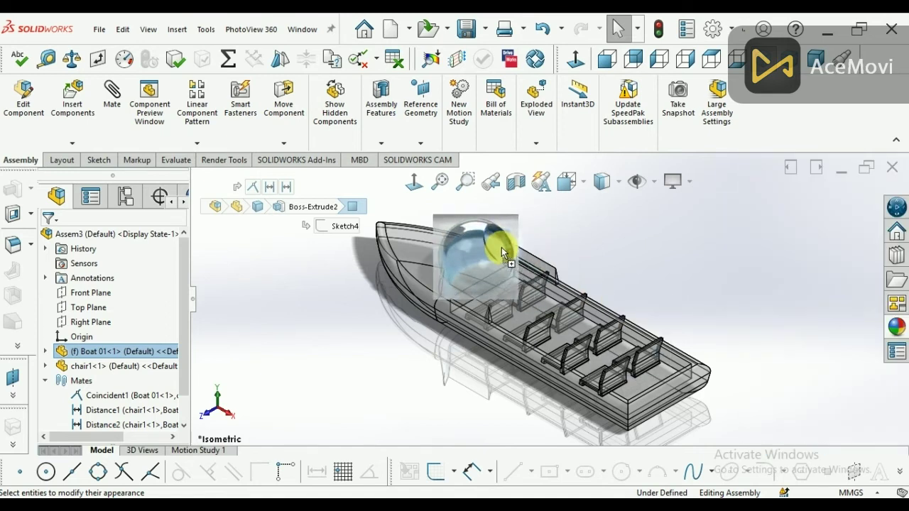
{"action": "left_click", "coordinate": [514, 247]}
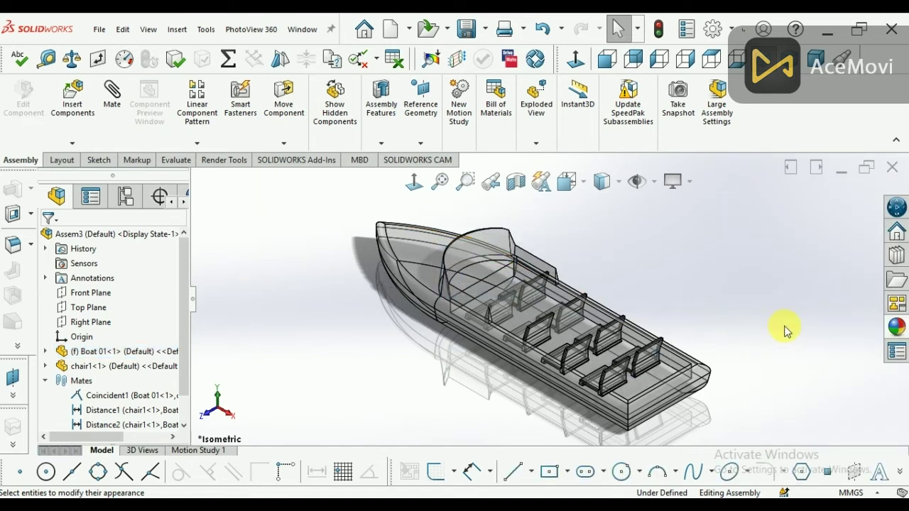
- Apply blue anodized aluminum from Metal > Aluminum to the whole boat body
{"action": "left_click", "coordinate": [896, 328]}
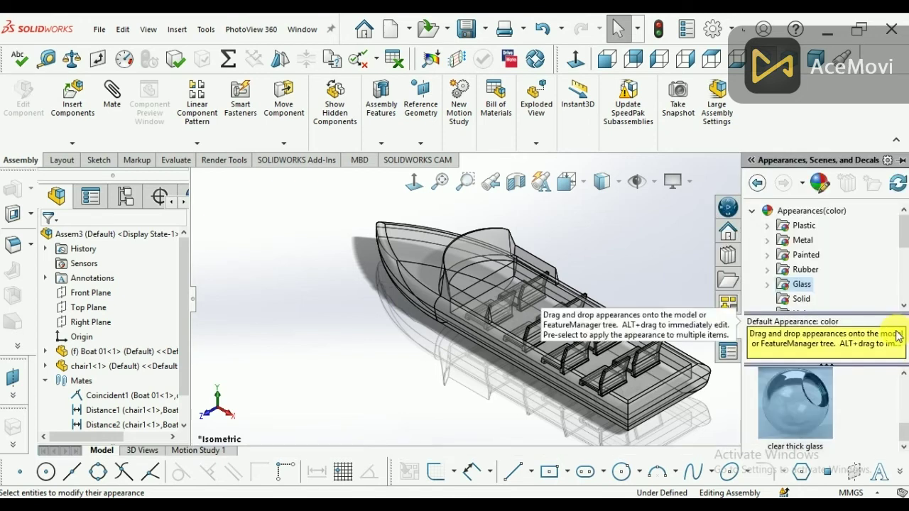
{"action": "double_click", "coordinate": [795, 240]}
{"action": "left_click", "coordinate": [813, 263]}
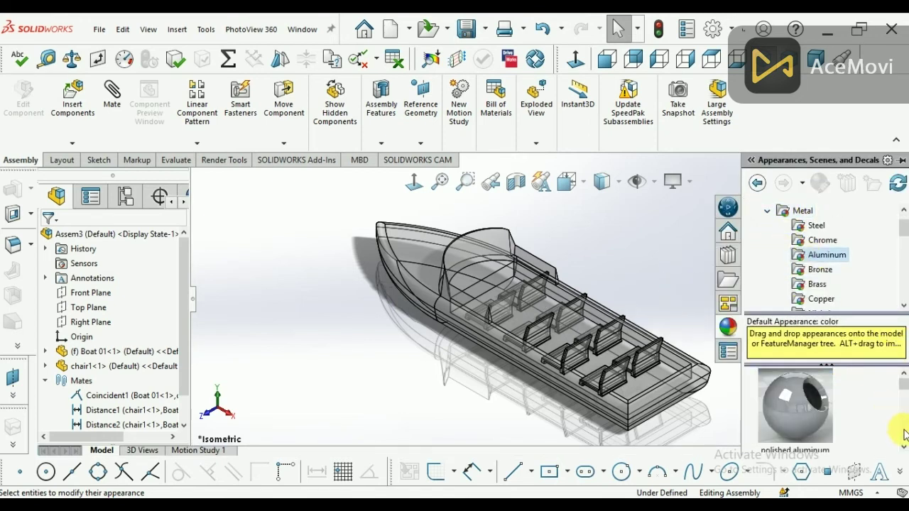
{"action": "left_click", "coordinate": [903, 446]}
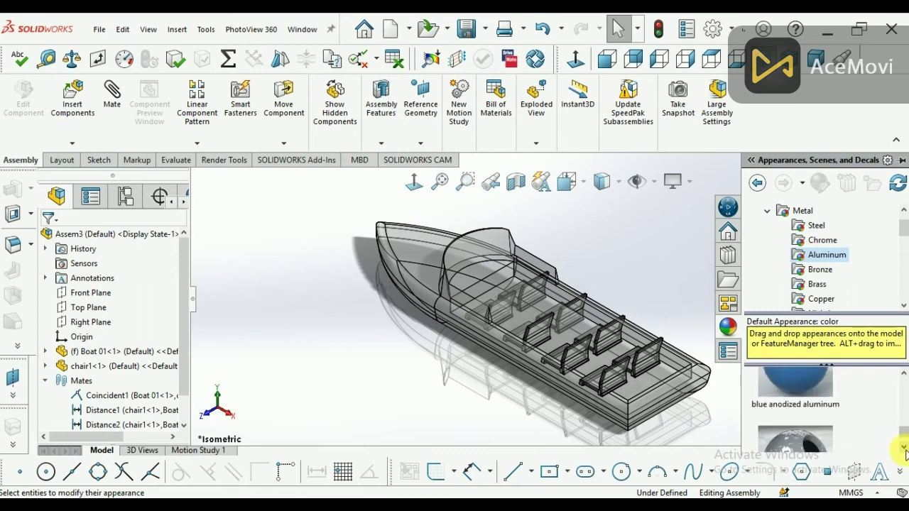
{"action": "left_click_drag", "start_coordinate": [795, 387], "coordinate": [433, 244]}
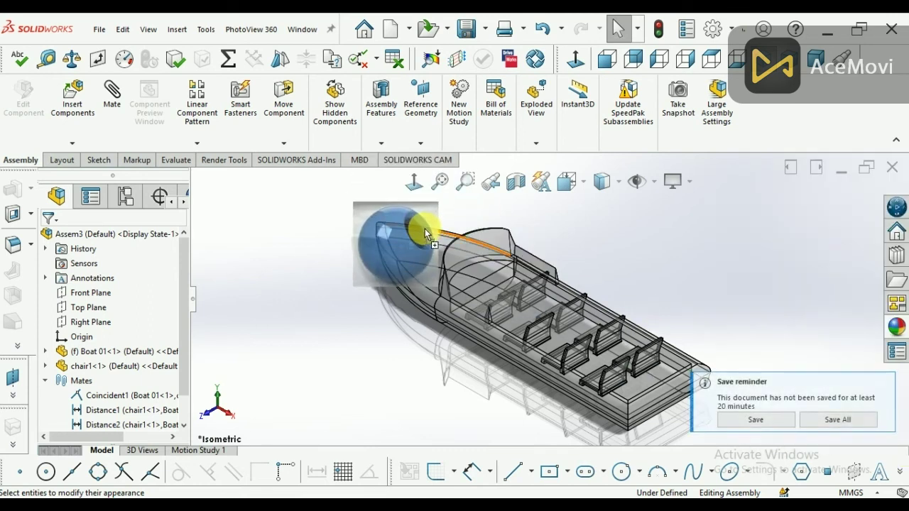
{"action": "left_click", "coordinate": [464, 229]}
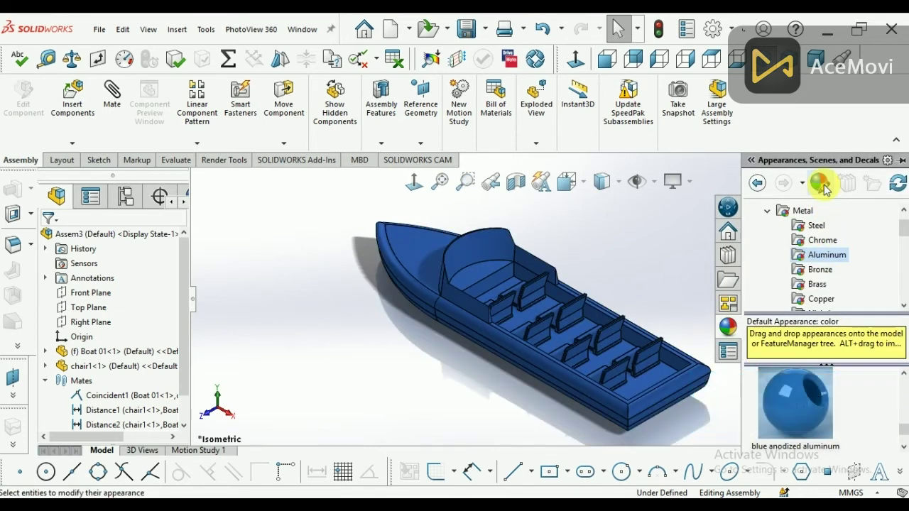
{"action": "left_click", "coordinate": [656, 291]}
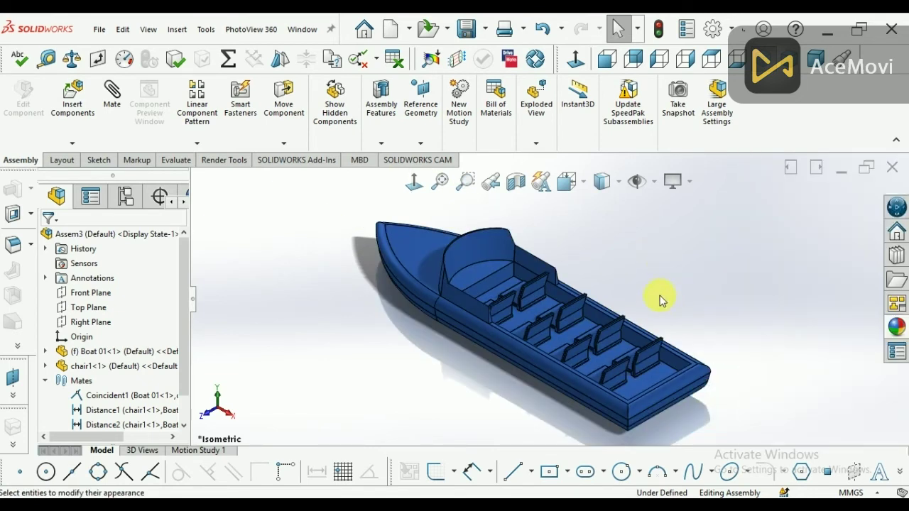
{"action": "left_click", "coordinate": [896, 328]}
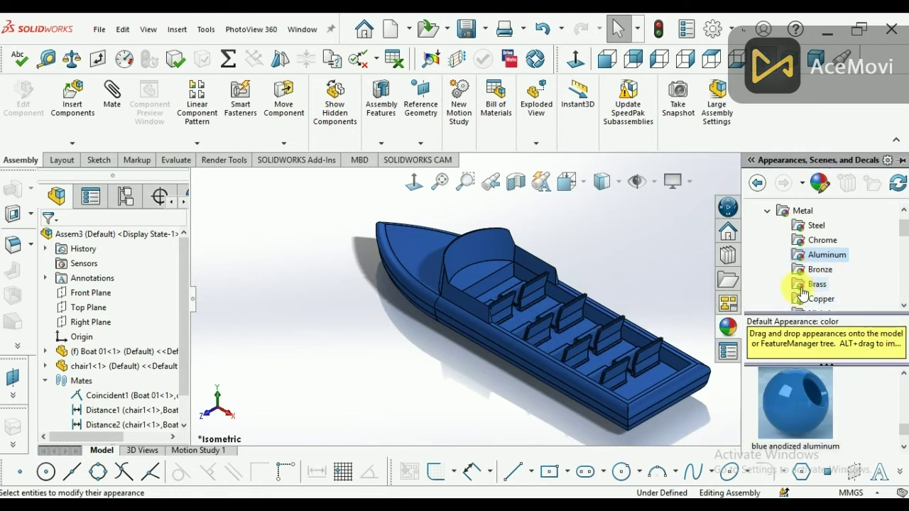
- Cover the whole boat and its eight chairs with an orange swatch from the Solid appearances
{"action": "double_click", "coordinate": [783, 213]}
{"action": "double_click", "coordinate": [778, 284]}
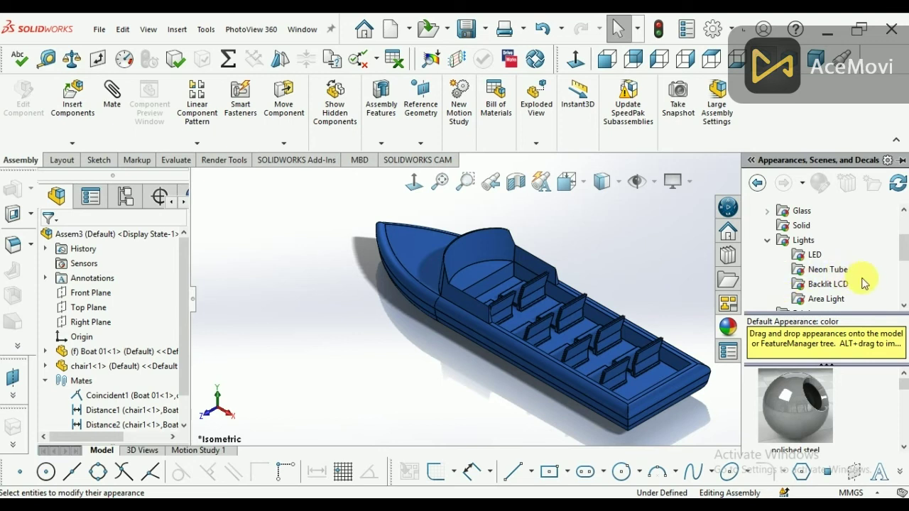
{"action": "scroll", "coordinate": [904, 253], "scroll_direction": "down", "scroll_amount": 1}
{"action": "scroll", "coordinate": [903, 234], "scroll_direction": "up", "scroll_amount": 2}
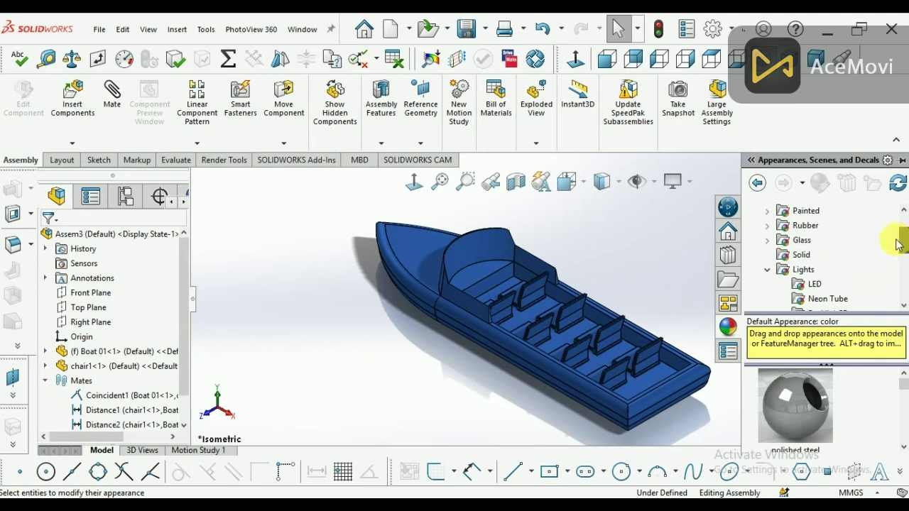
{"action": "double_click", "coordinate": [781, 269]}
{"action": "left_click", "coordinate": [798, 256]}
{"action": "scroll", "coordinate": [830, 387], "scroll_direction": "down", "scroll_amount": 2}
{"action": "scroll", "coordinate": [831, 387], "scroll_direction": "down", "scroll_amount": 1}
{"action": "left_click_drag", "start_coordinate": [795, 398], "coordinate": [649, 347]}
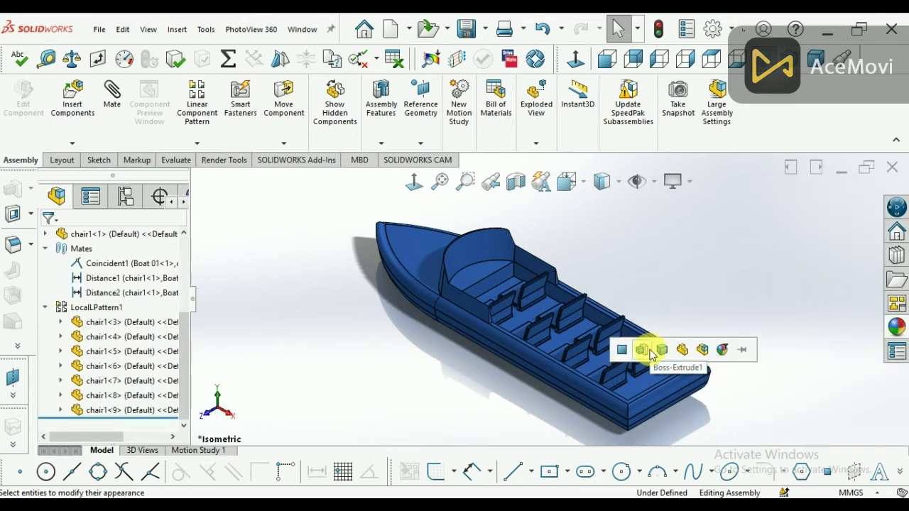
{"action": "left_click", "coordinate": [682, 349]}
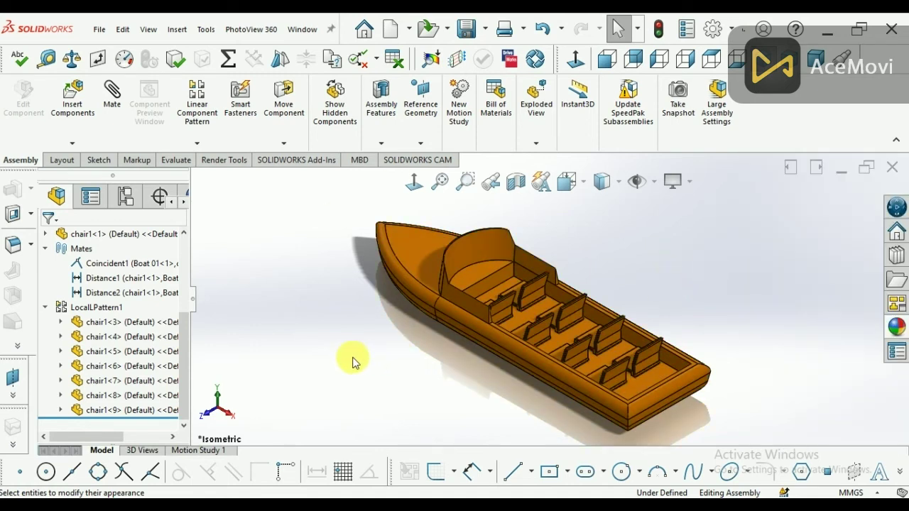
- Open chair1<4> as its own part and colour it yellow
{"action": "left_click", "coordinate": [99, 338]}
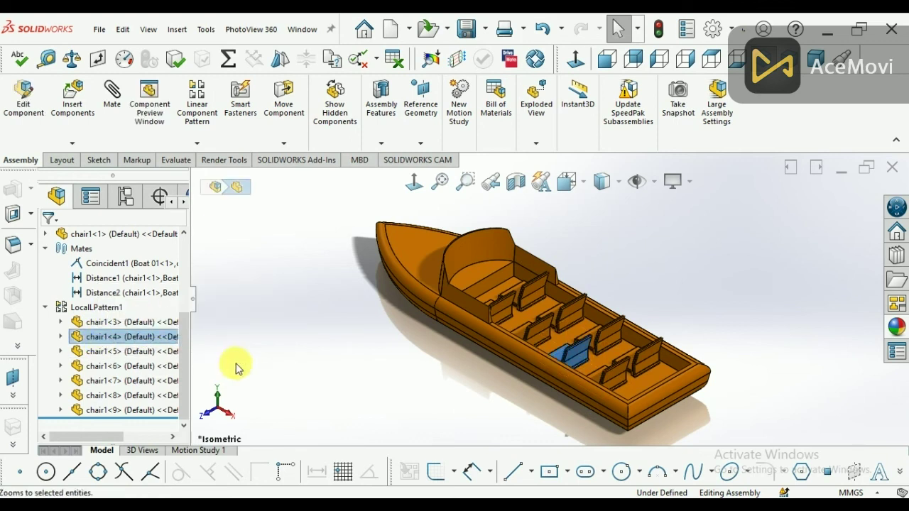
{"action": "left_click", "coordinate": [96, 322]}
{"action": "left_click", "coordinate": [111, 281]}
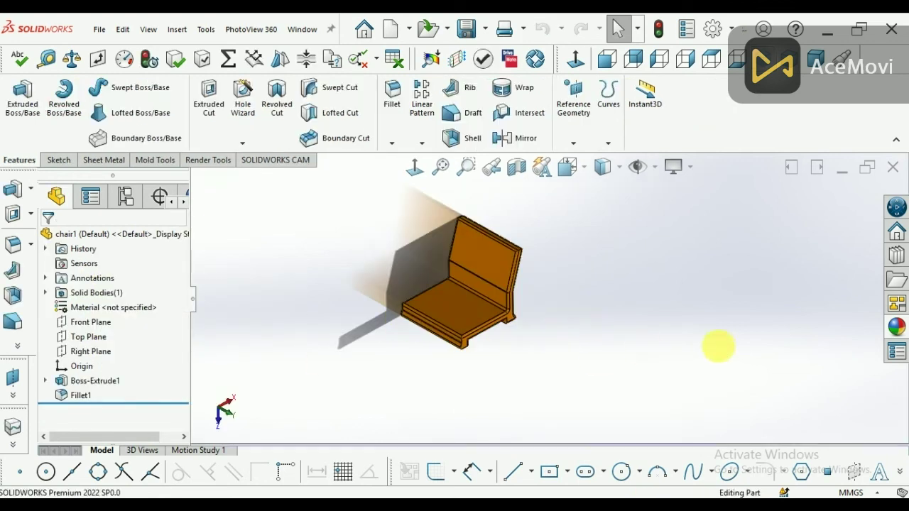
{"action": "left_click", "coordinate": [903, 446]}
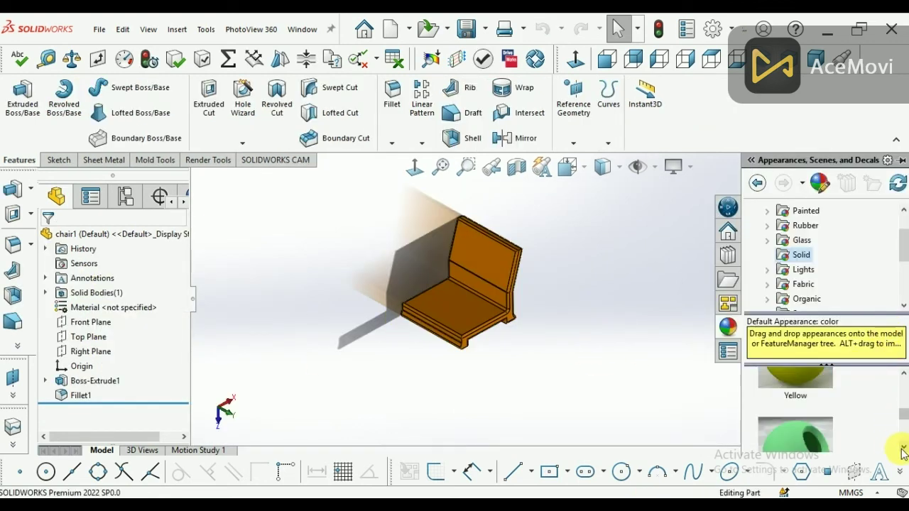
{"action": "left_click_drag", "start_coordinate": [795, 376], "coordinate": [721, 385]}
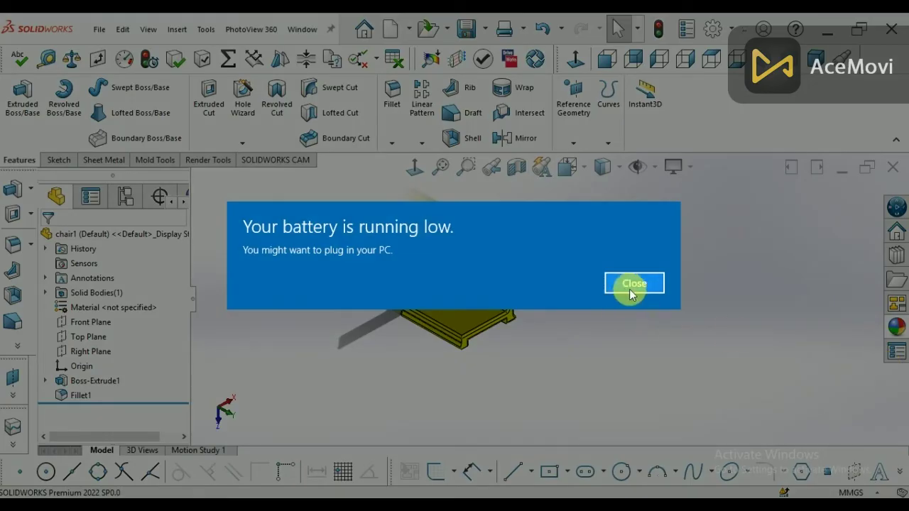
{"action": "left_click", "coordinate": [629, 289]}
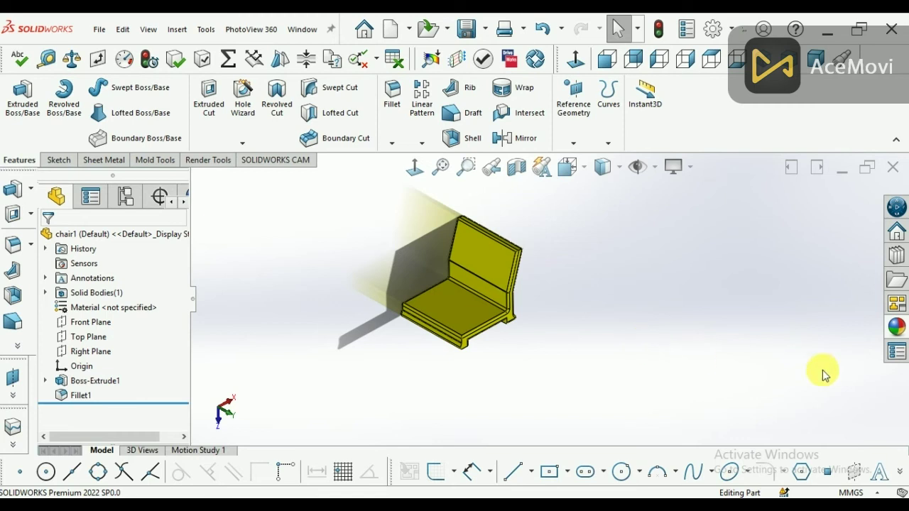
- Recolour the chair body blue, then pink, and close the part to return to the boat
{"action": "left_click", "coordinate": [896, 326]}
{"action": "scroll", "coordinate": [795, 412], "scroll_direction": "down", "scroll_amount": 2}
{"action": "mouse_move", "coordinate": [795, 433]}
{"action": "left_mouse_down"}
{"action": "mouse_move", "coordinate": [517, 314]}
{"action": "mouse_move", "coordinate": [472, 266]}
{"action": "left_mouse_up"}
{"action": "left_click", "coordinate": [479, 266]}
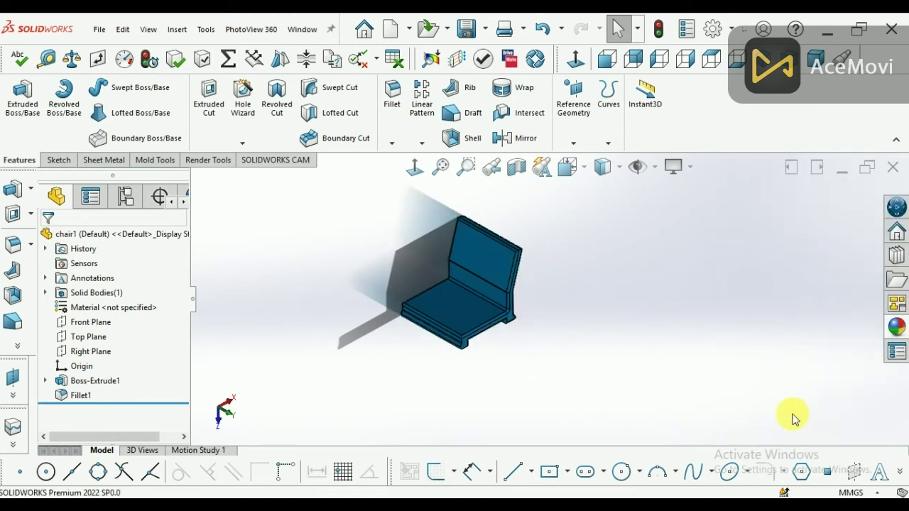
{"action": "left_click", "coordinate": [898, 327]}
{"action": "left_click_drag", "start_coordinate": [795, 411], "coordinate": [499, 305]}
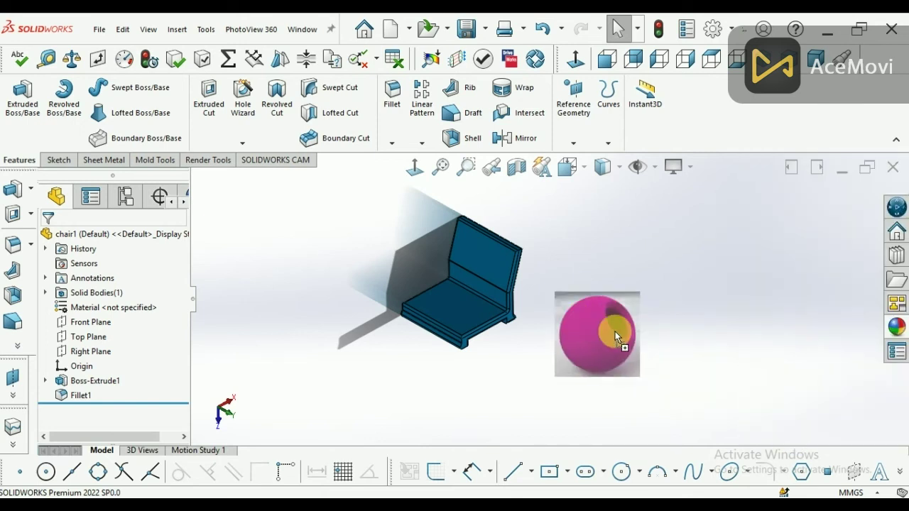
{"action": "left_click", "coordinate": [516, 302]}
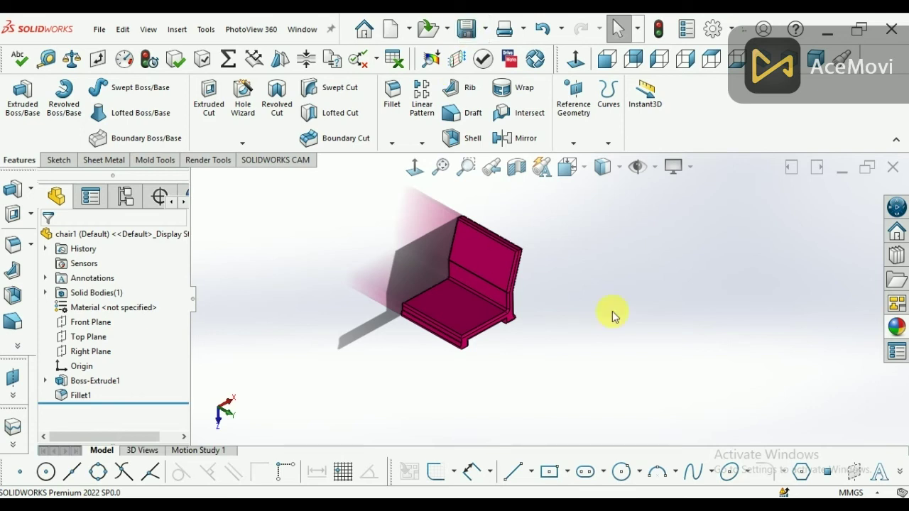
{"action": "left_click", "coordinate": [883, 174]}
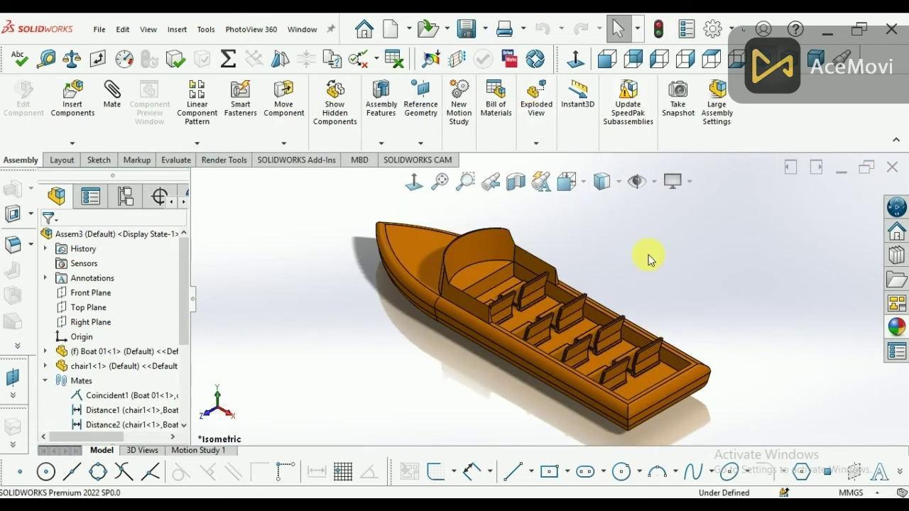
- Apply the Pink appearance to the whole boat
{"action": "left_click", "coordinate": [896, 327]}
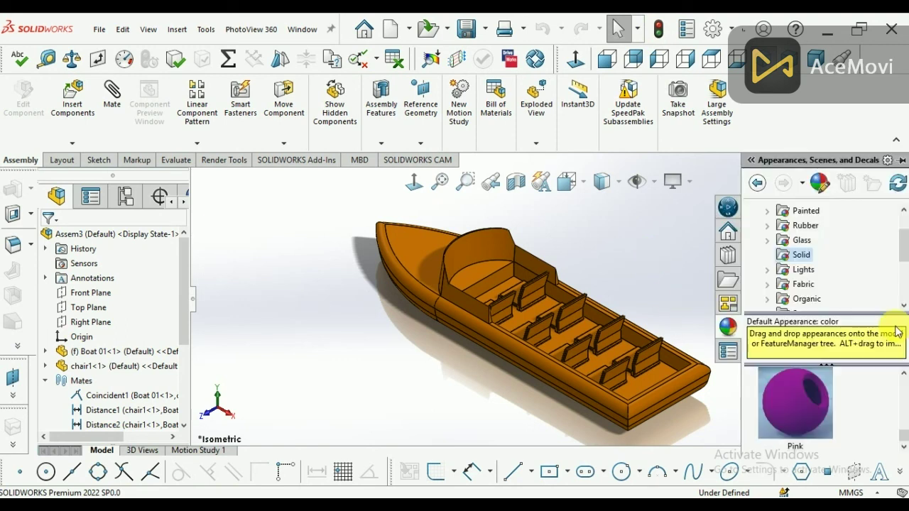
{"action": "left_click_drag", "start_coordinate": [806, 400], "coordinate": [603, 336]}
{"action": "left_click", "coordinate": [605, 336]}
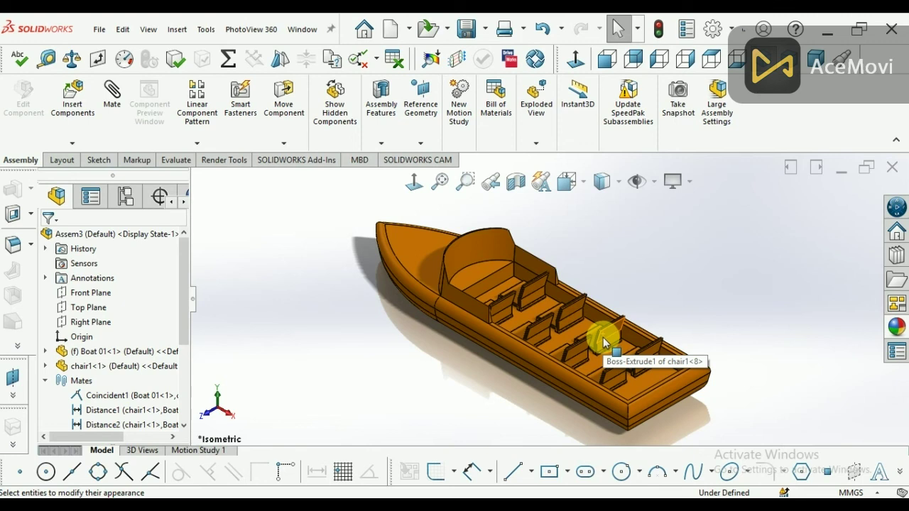
- Replace the pink with the solid Red appearance and rotate the boat to a new angle
{"action": "left_click", "coordinate": [896, 326]}
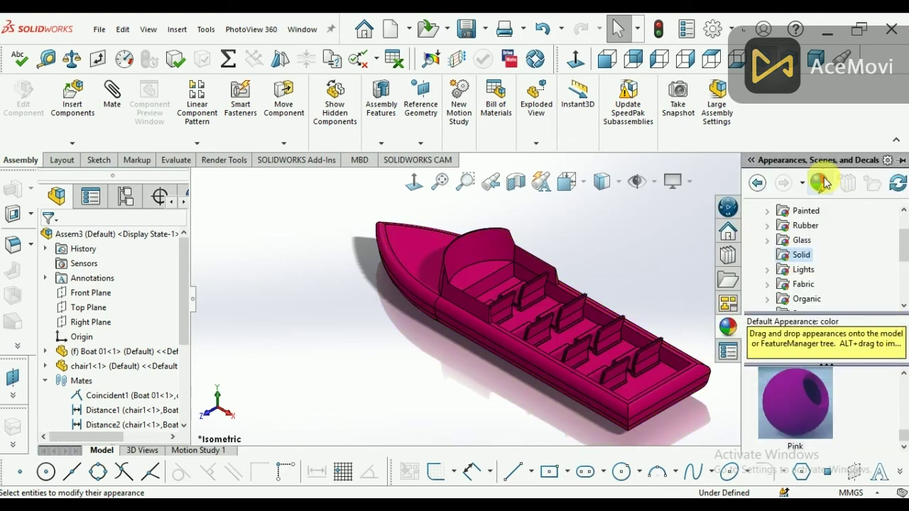
{"action": "scroll", "coordinate": [897, 387], "scroll_direction": "up", "scroll_amount": 1}
{"action": "scroll", "coordinate": [896, 387], "scroll_direction": "down", "scroll_amount": 1}
{"action": "scroll", "coordinate": [897, 388], "scroll_direction": "down", "scroll_amount": 1}
{"action": "scroll", "coordinate": [898, 397], "scroll_direction": "up", "scroll_amount": 1}
{"action": "left_click", "coordinate": [903, 450]}
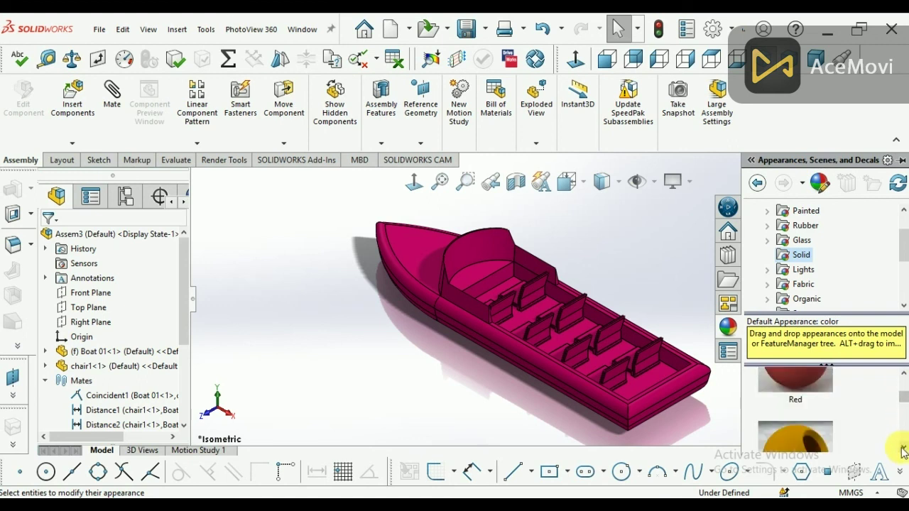
{"action": "left_click_drag", "start_coordinate": [771, 374], "coordinate": [523, 296]}
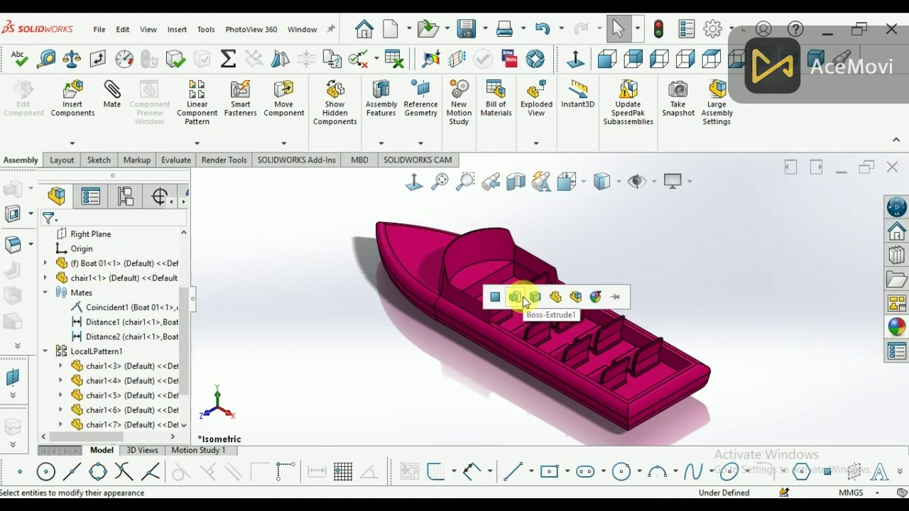
{"action": "left_click", "coordinate": [896, 327]}
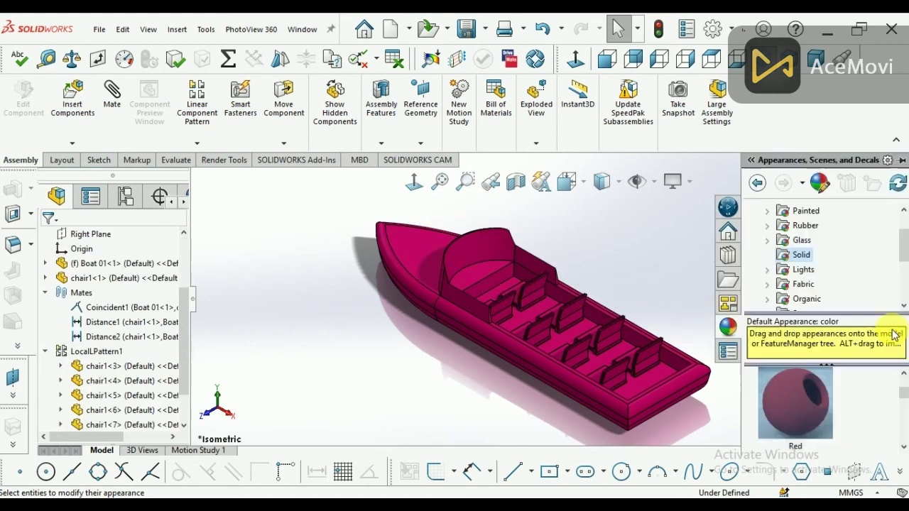
{"action": "left_click", "coordinate": [609, 270]}
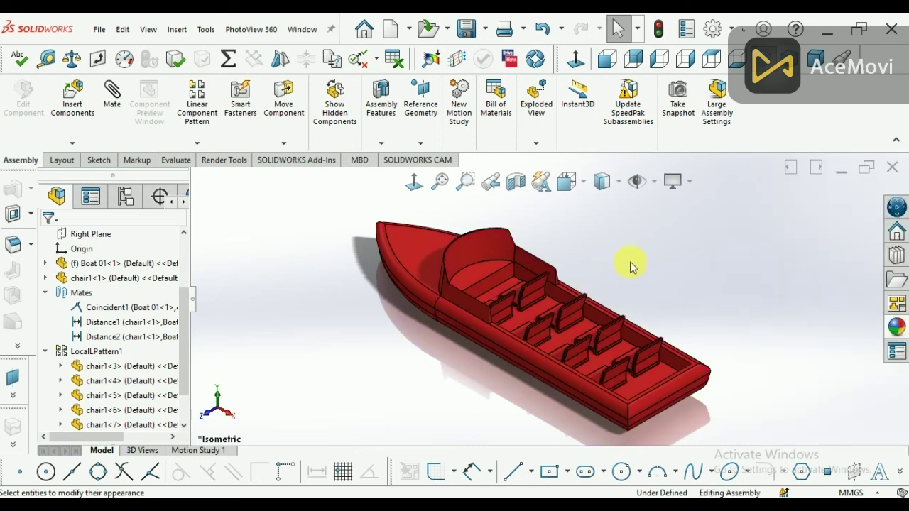
{"action": "middle_click_drag", "start_coordinate": [554, 256], "coordinate": [608, 252]}
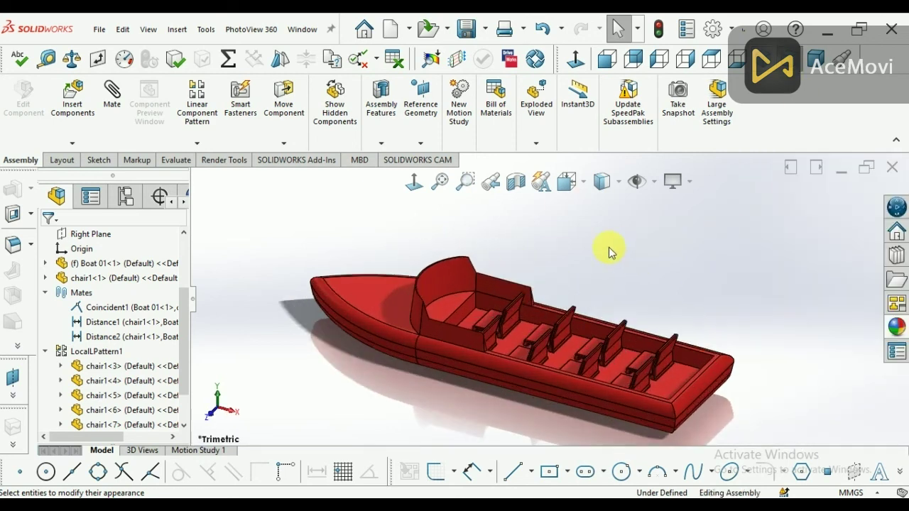
- Cycle through Dimetric, Bottom, Top, Right, Left and Back views, ending on Left with appearances open
{"action": "left_click", "coordinate": [817, 60]}
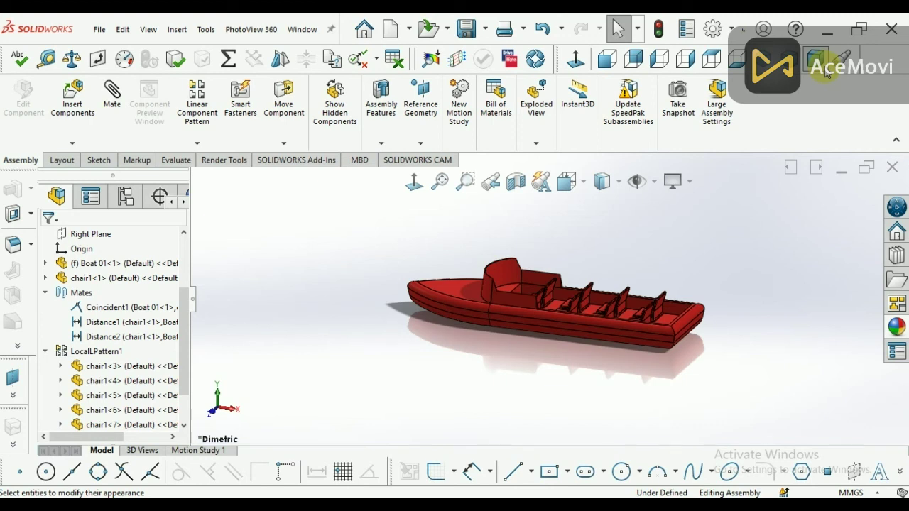
{"action": "left_click", "coordinate": [736, 58]}
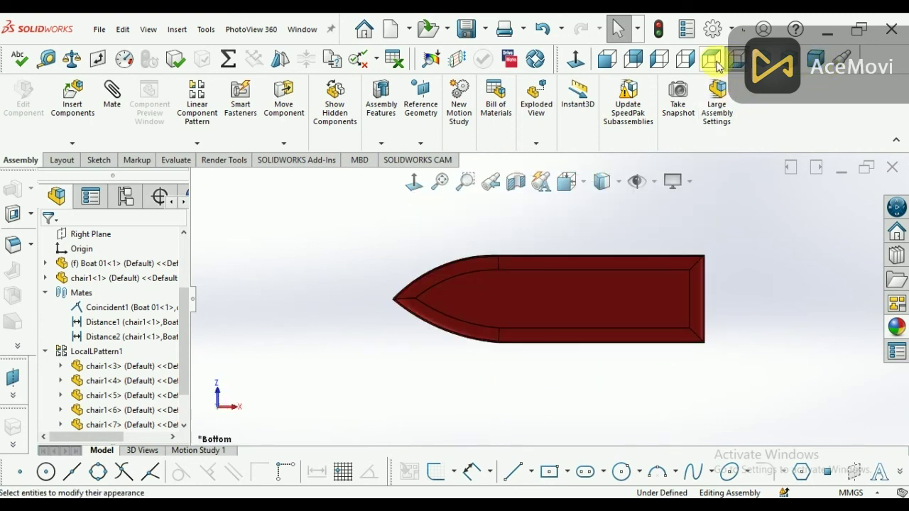
{"action": "left_click", "coordinate": [711, 58]}
{"action": "left_click", "coordinate": [685, 63]}
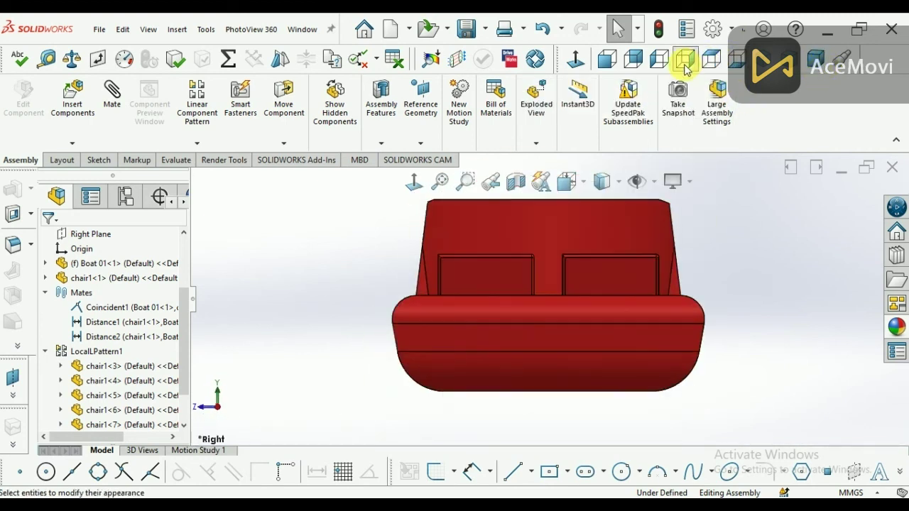
{"action": "left_click", "coordinate": [659, 63]}
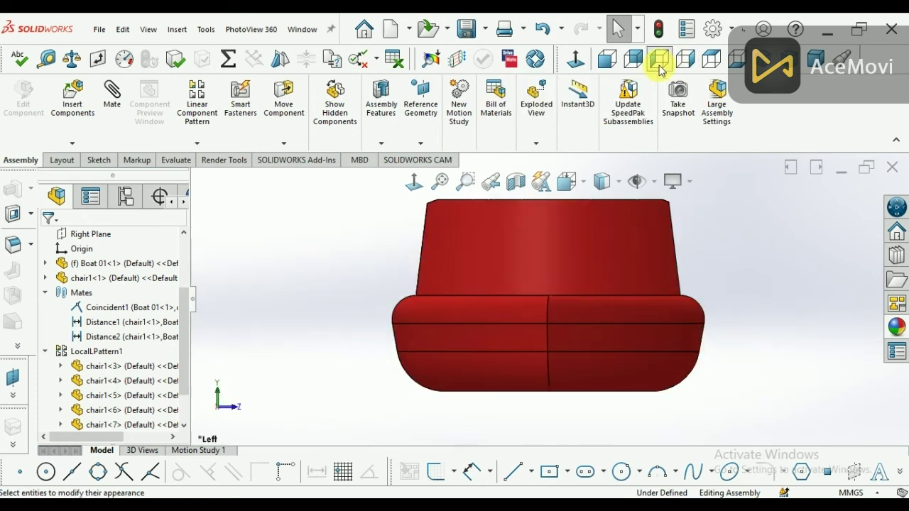
{"action": "left_click", "coordinate": [630, 61]}
{"action": "left_click", "coordinate": [663, 64]}
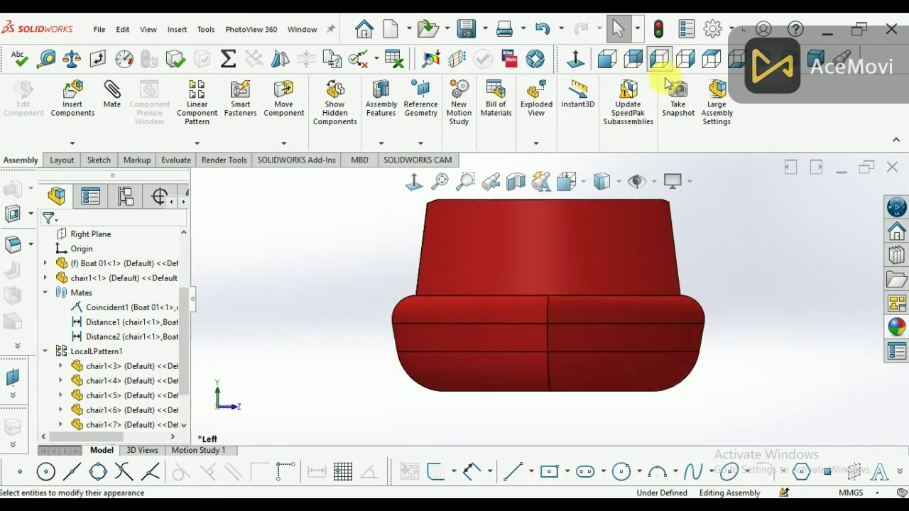
{"action": "left_click", "coordinate": [897, 327]}
- Apply the clear glass swatch to the red boat so its chairs show through the hull
{"action": "left_click", "coordinate": [787, 241]}
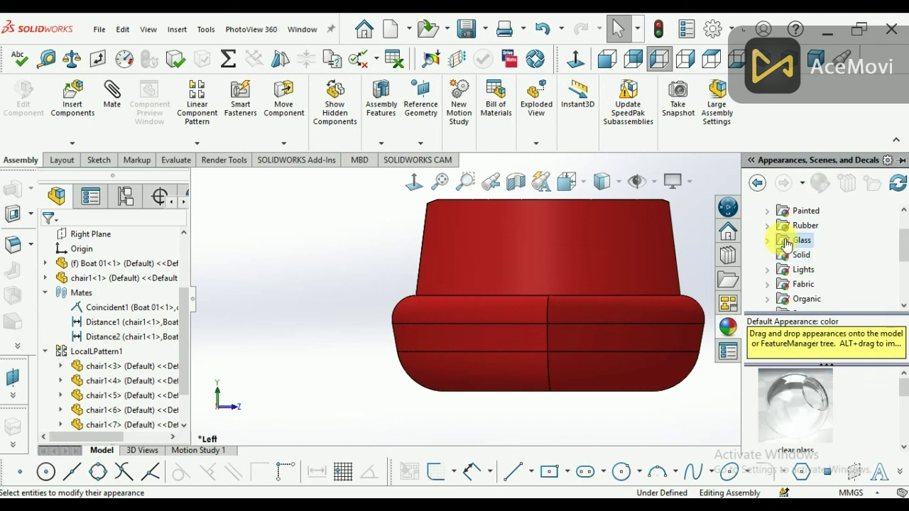
{"action": "left_click_drag", "start_coordinate": [795, 405], "coordinate": [594, 231]}
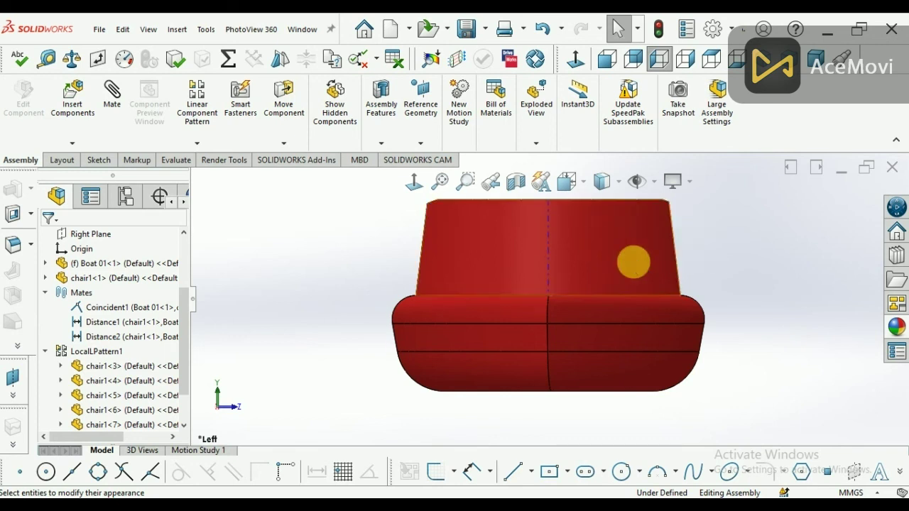
{"action": "left_click", "coordinate": [896, 327]}
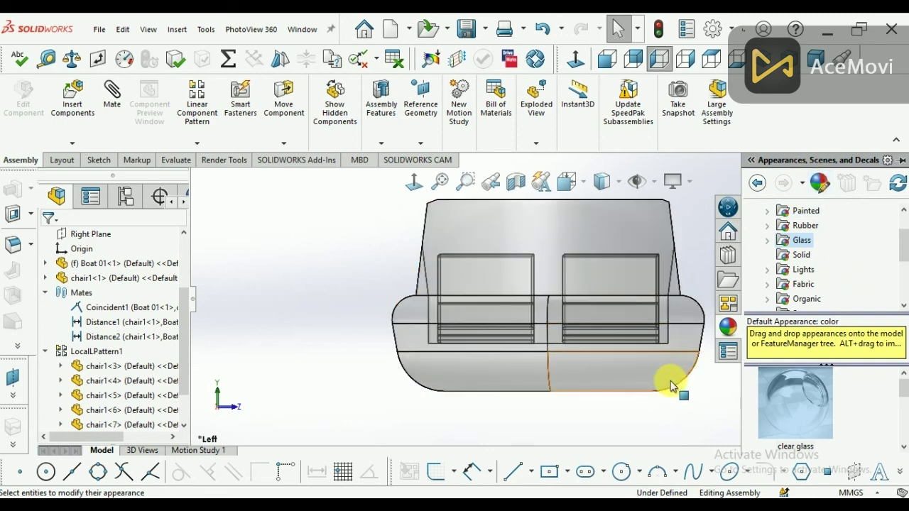
{"action": "left_click", "coordinate": [692, 341]}
{"action": "left_click", "coordinate": [727, 275]}
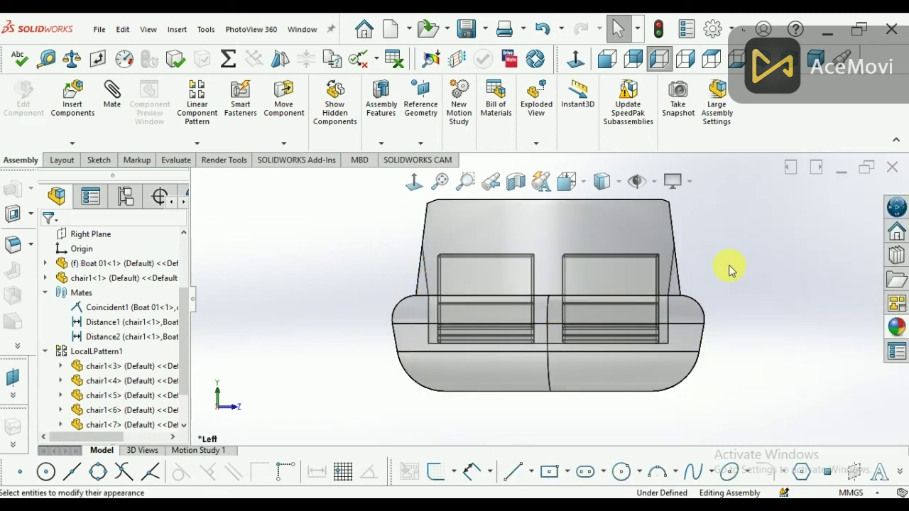